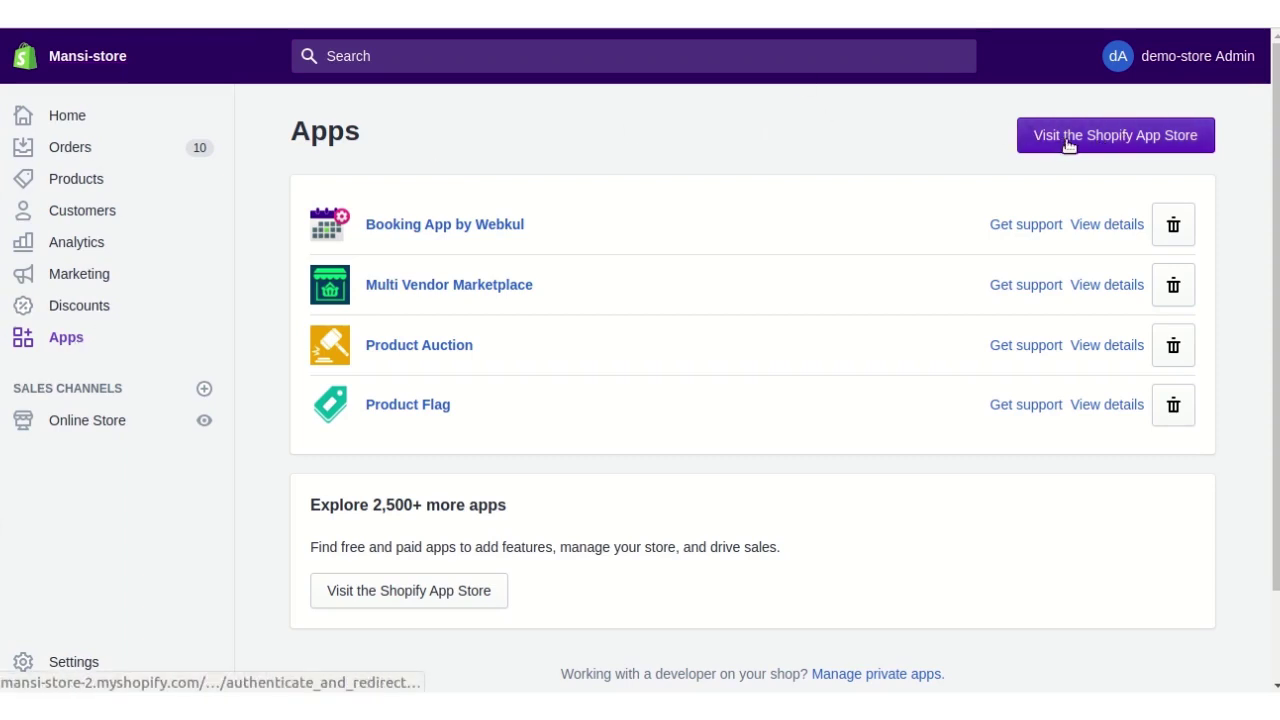
Open the Shopify App Store and search it for "Wallet Management".
{"action": "left_click", "coordinate": [1125, 145]}
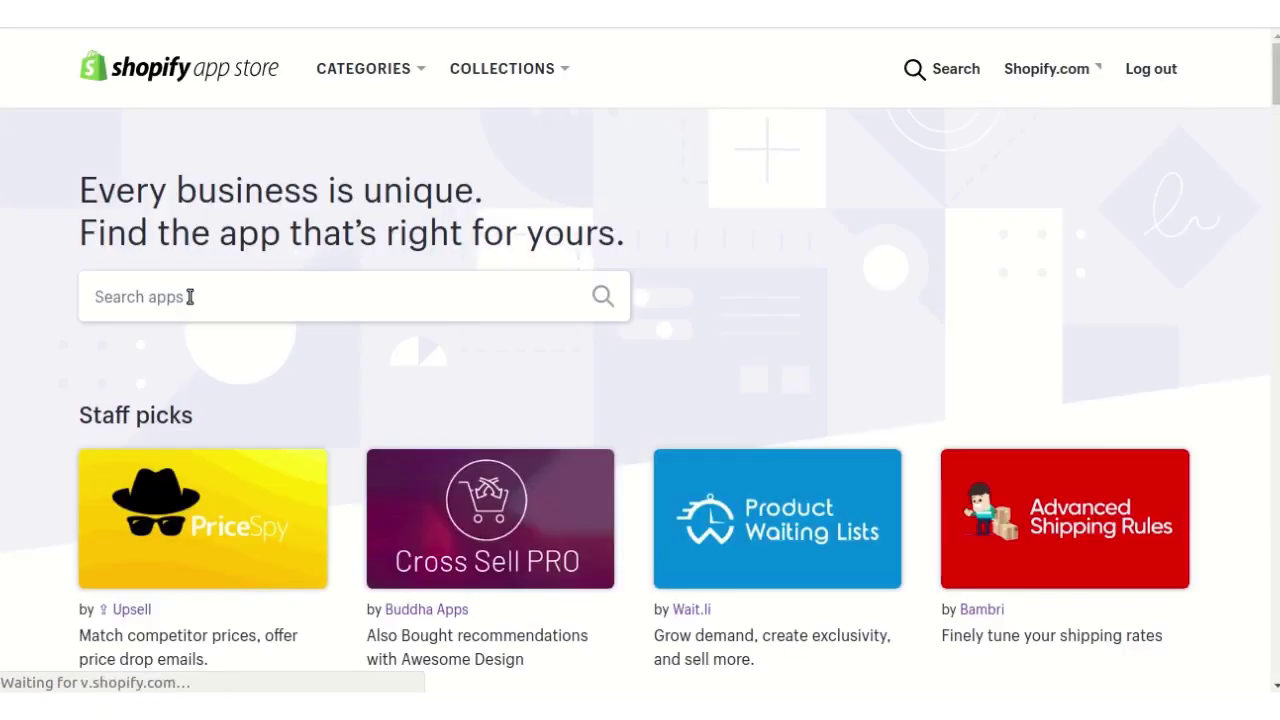
{"action": "left_click", "coordinate": [189, 296]}
{"action": "type", "text": "Wa"}
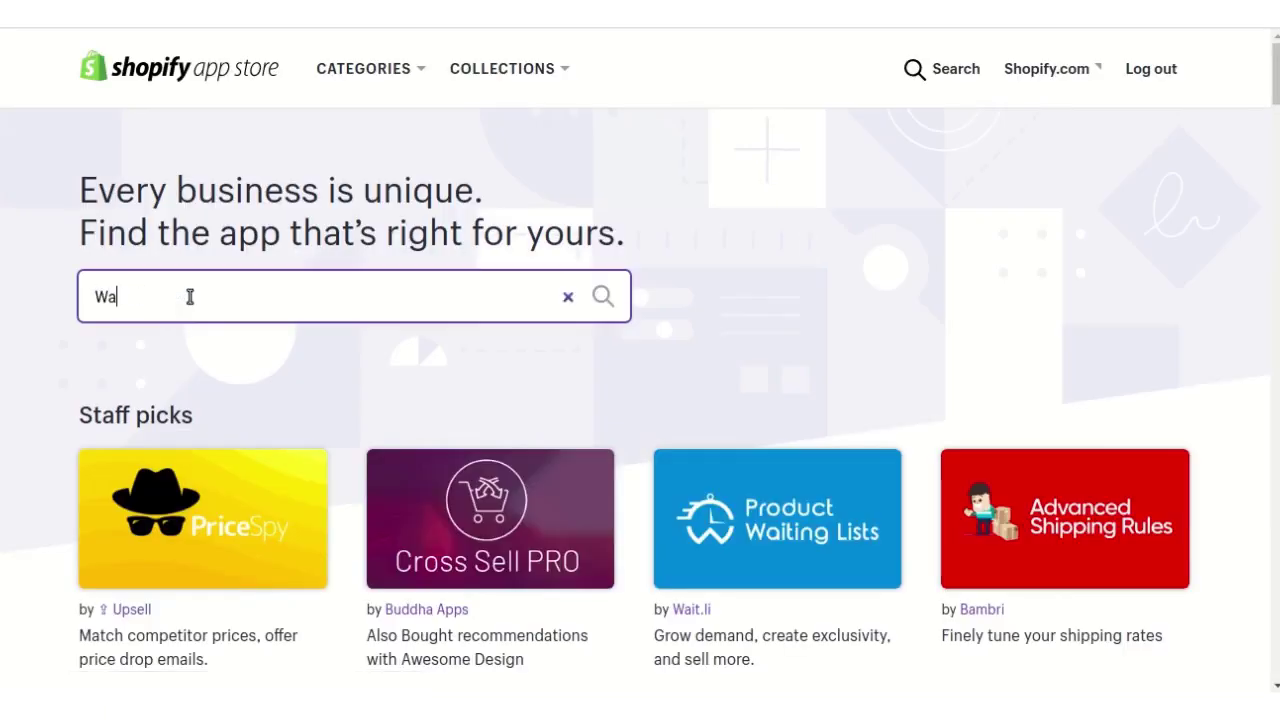
{"action": "type", "text": "llet ana"}
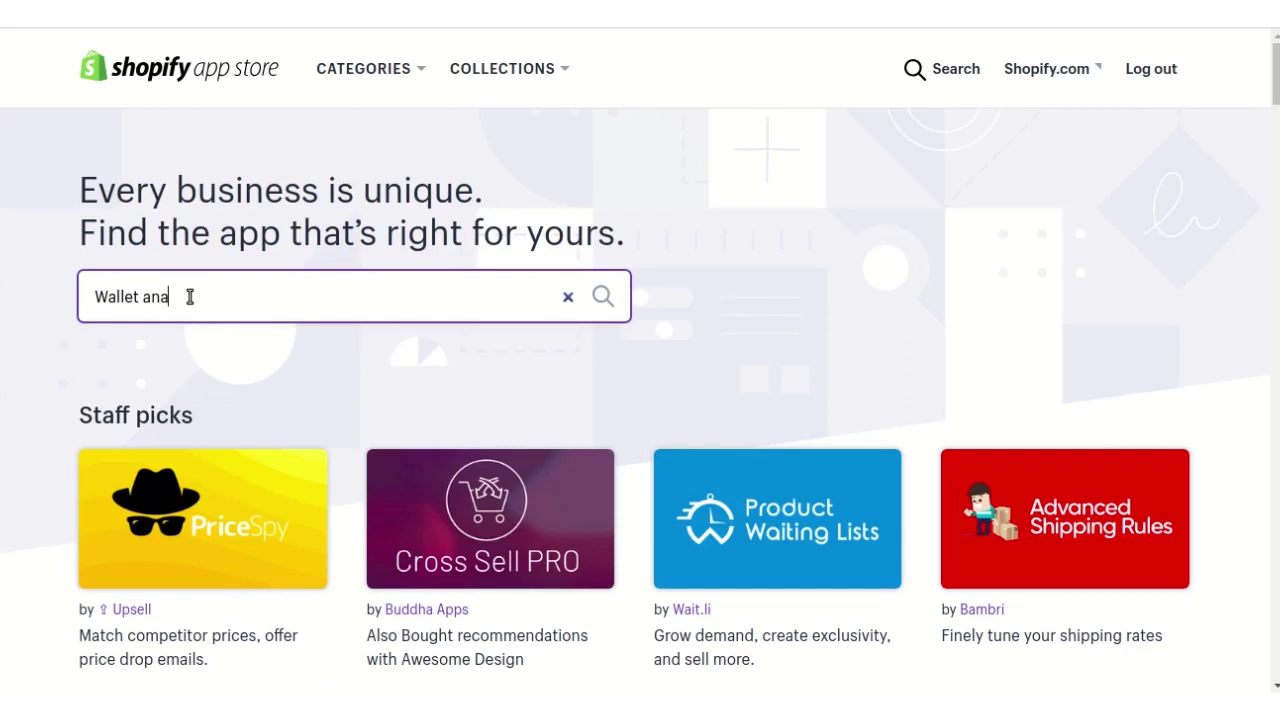
{"action": "key", "text": "BackSpace"}
{"action": "key", "text": "BackSpace"}
{"action": "key", "text": "BackSpace"}
{"action": "type", "text": "Management"}
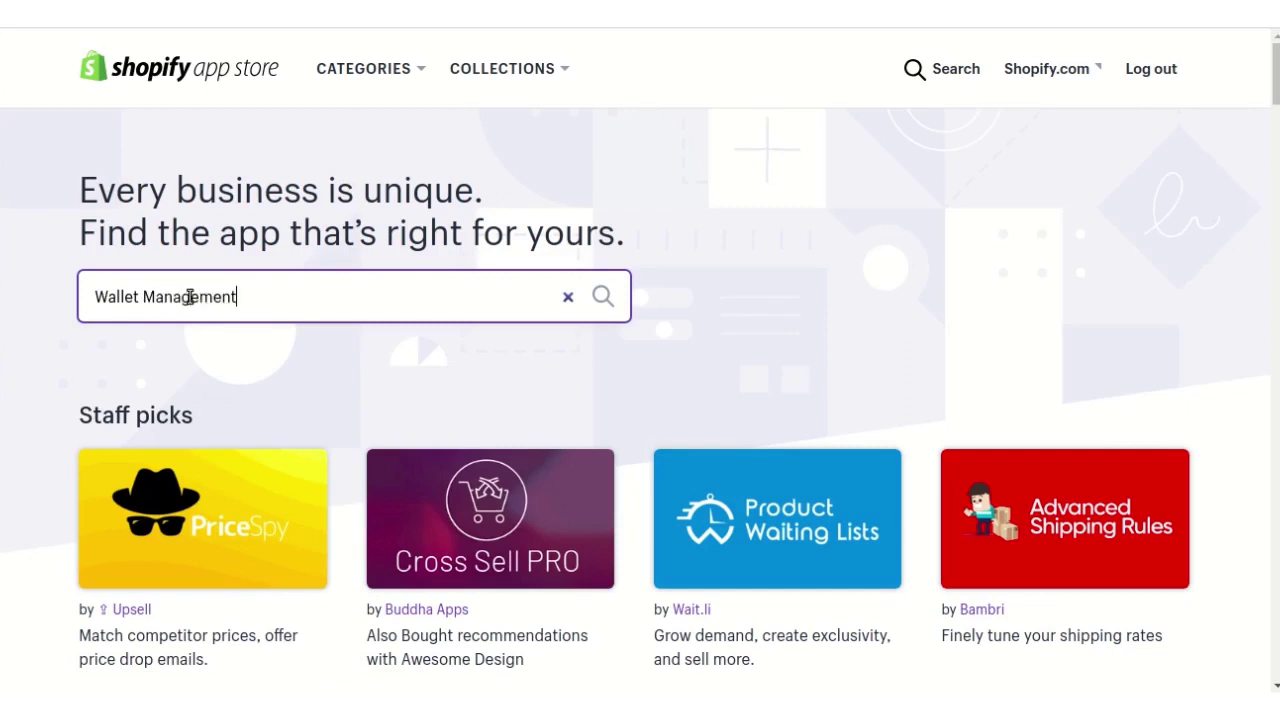
{"action": "key", "text": "Return"}
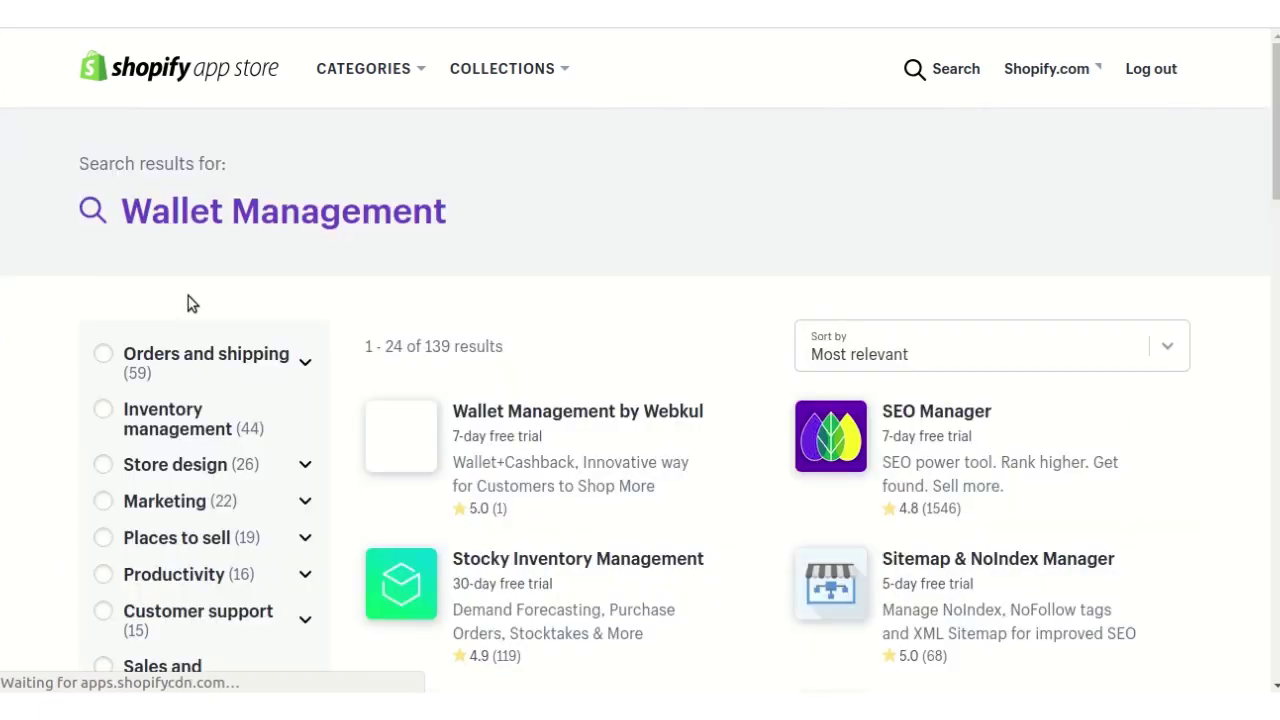
Install the Wallet Management by Webkul app on the store and approve its charge by starting the free trial.
{"action": "left_click", "coordinate": [535, 420]}
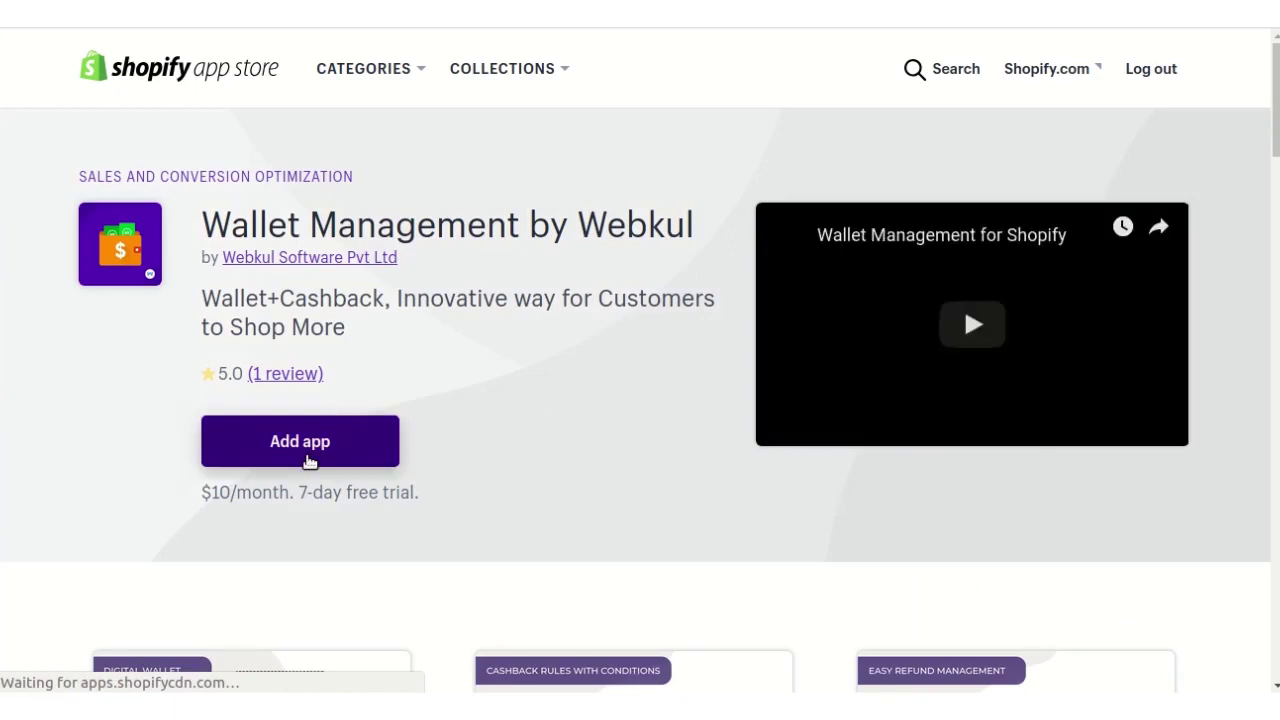
{"action": "left_click", "coordinate": [310, 459]}
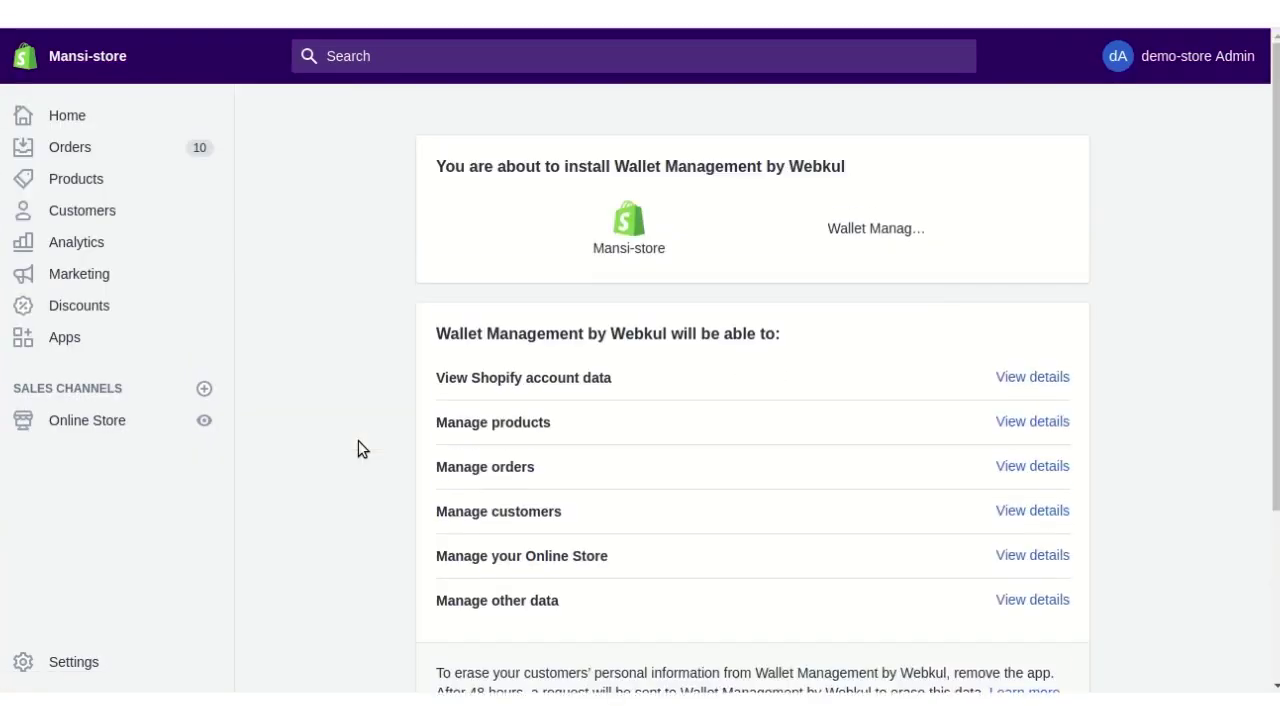
{"action": "scroll", "coordinate": [569, 429], "scroll_direction": "down", "scroll_amount": 3}
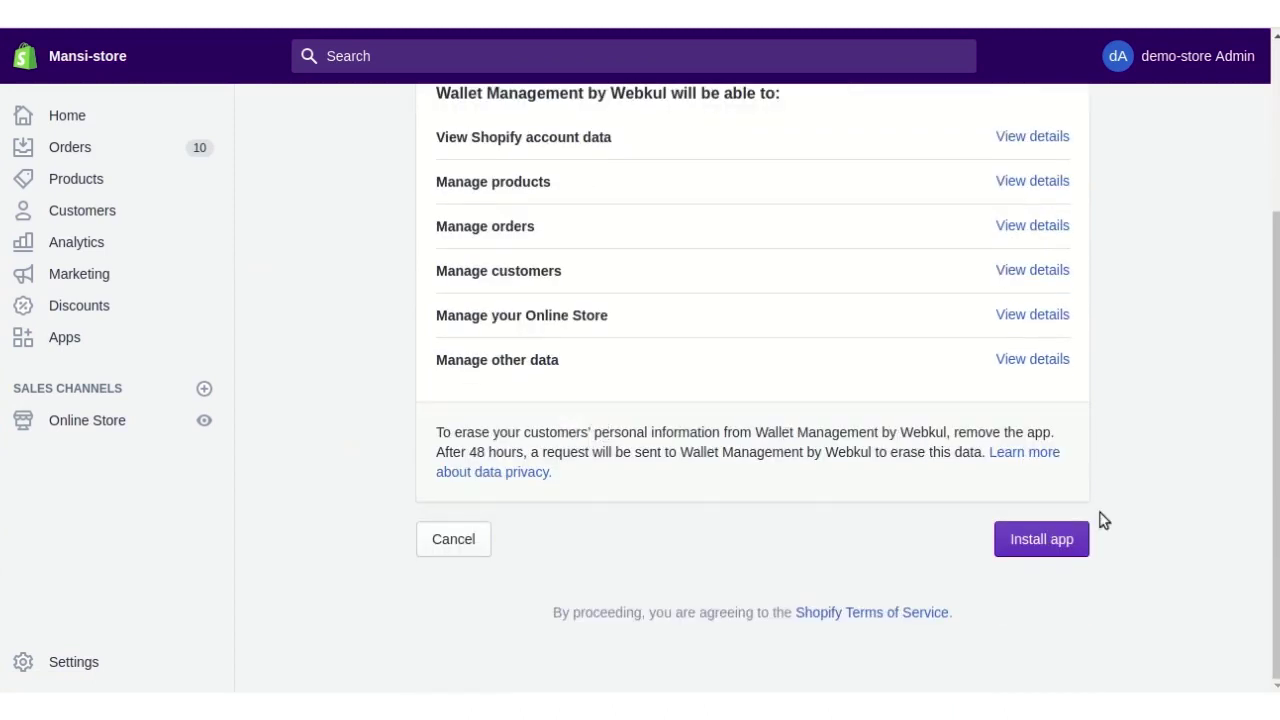
{"action": "left_click", "coordinate": [1050, 554]}
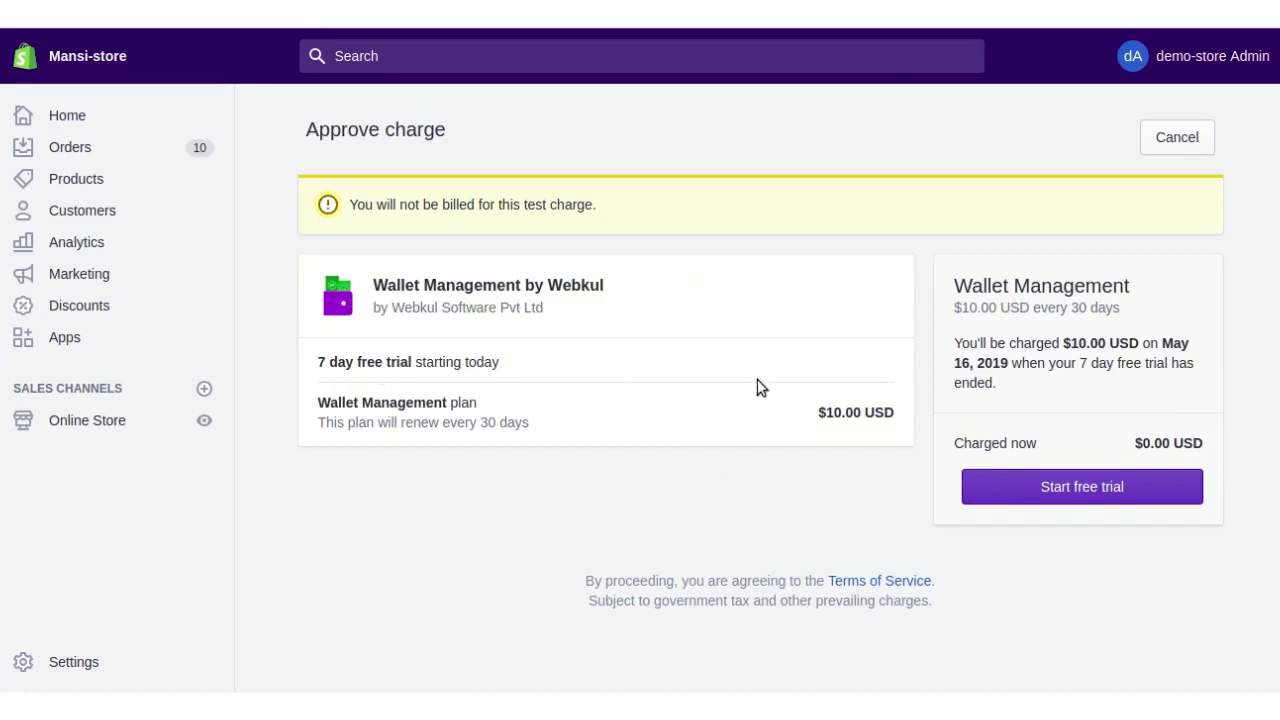
{"action": "left_click", "coordinate": [1084, 498]}
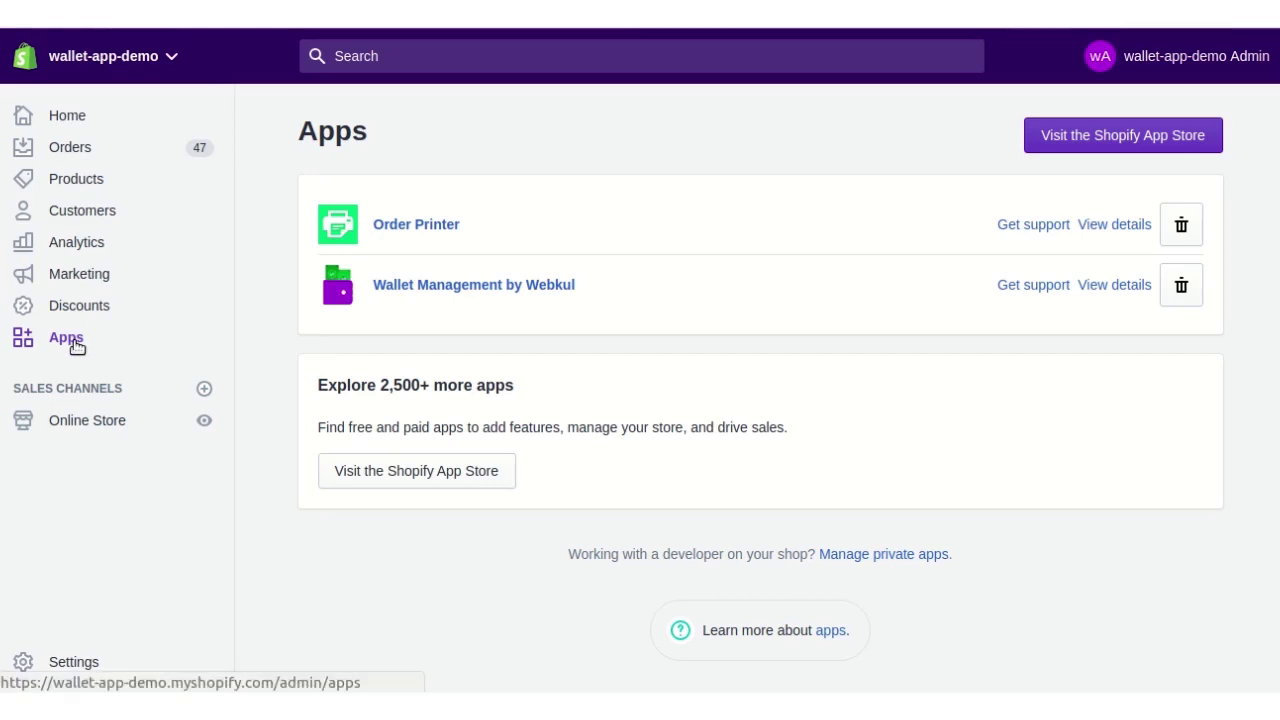
Open Wallet Management by Webkul and examine its dashboard, including yearly wallet statistics, notifications, order statistics and section shortcuts.
{"action": "left_click", "coordinate": [437, 290]}
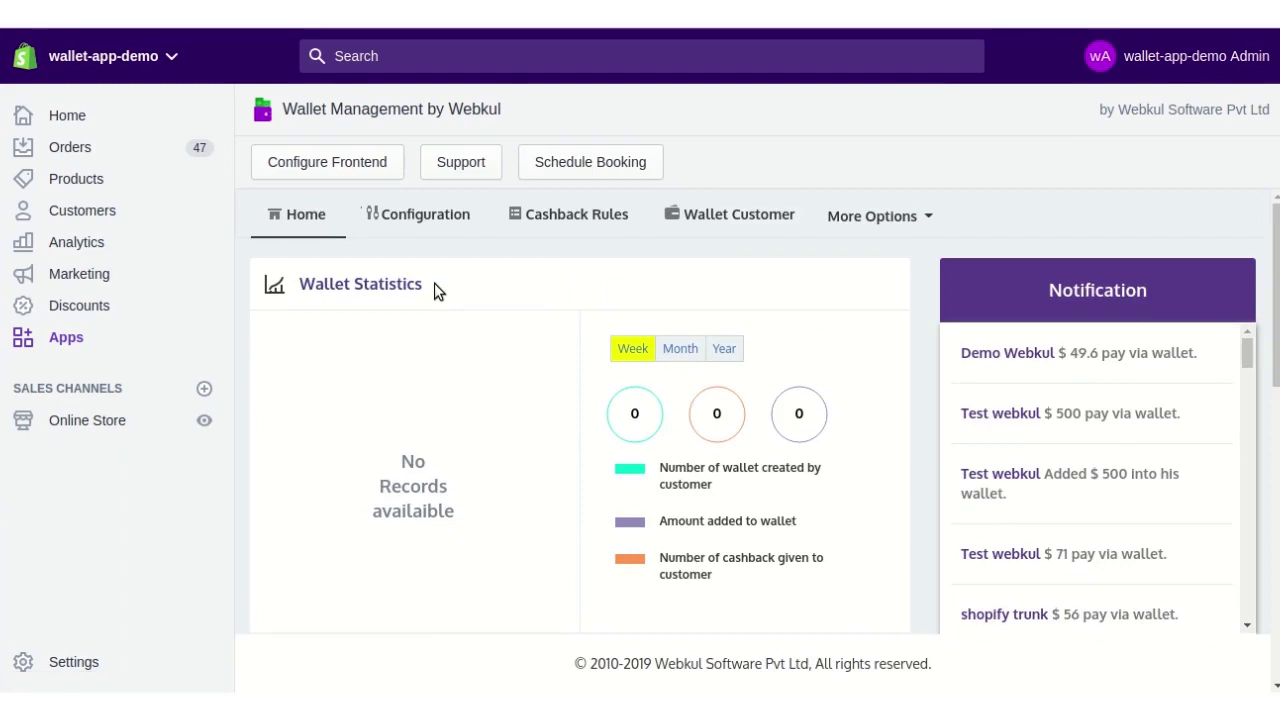
{"action": "scroll", "coordinate": [434, 290], "scroll_direction": "down", "scroll_amount": 1}
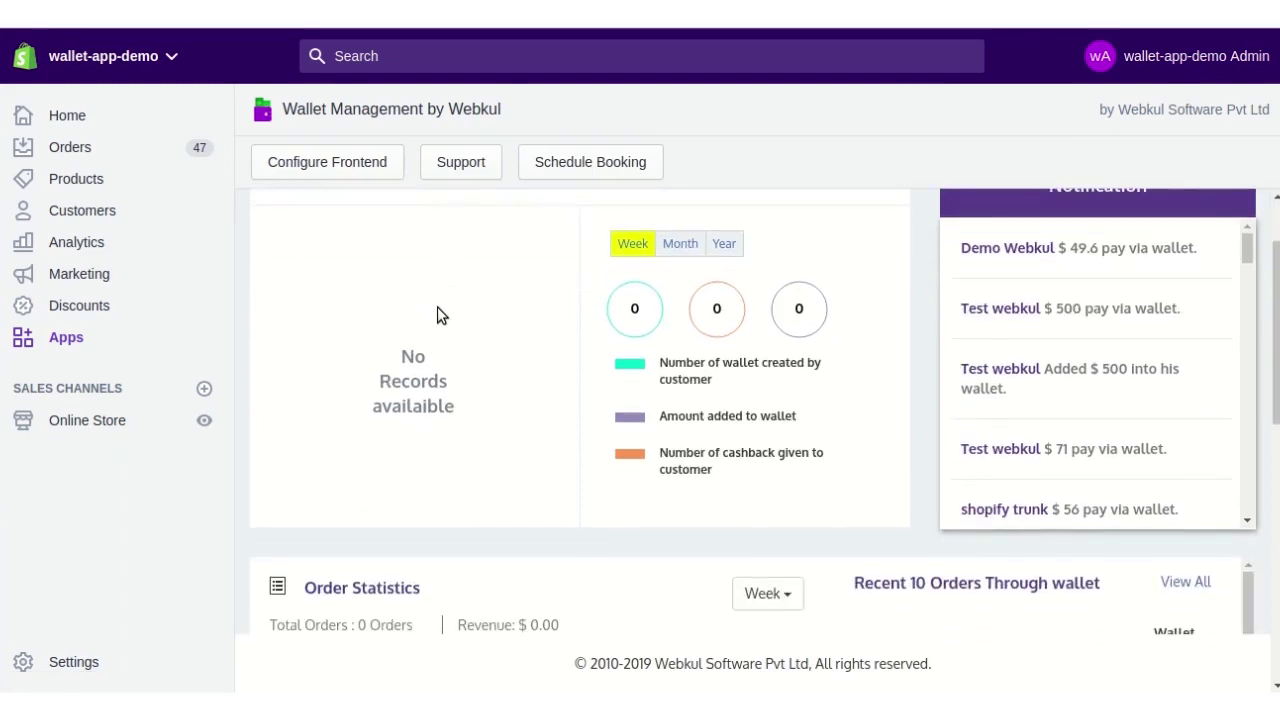
{"action": "scroll", "coordinate": [437, 315], "scroll_direction": "up", "scroll_amount": 1}
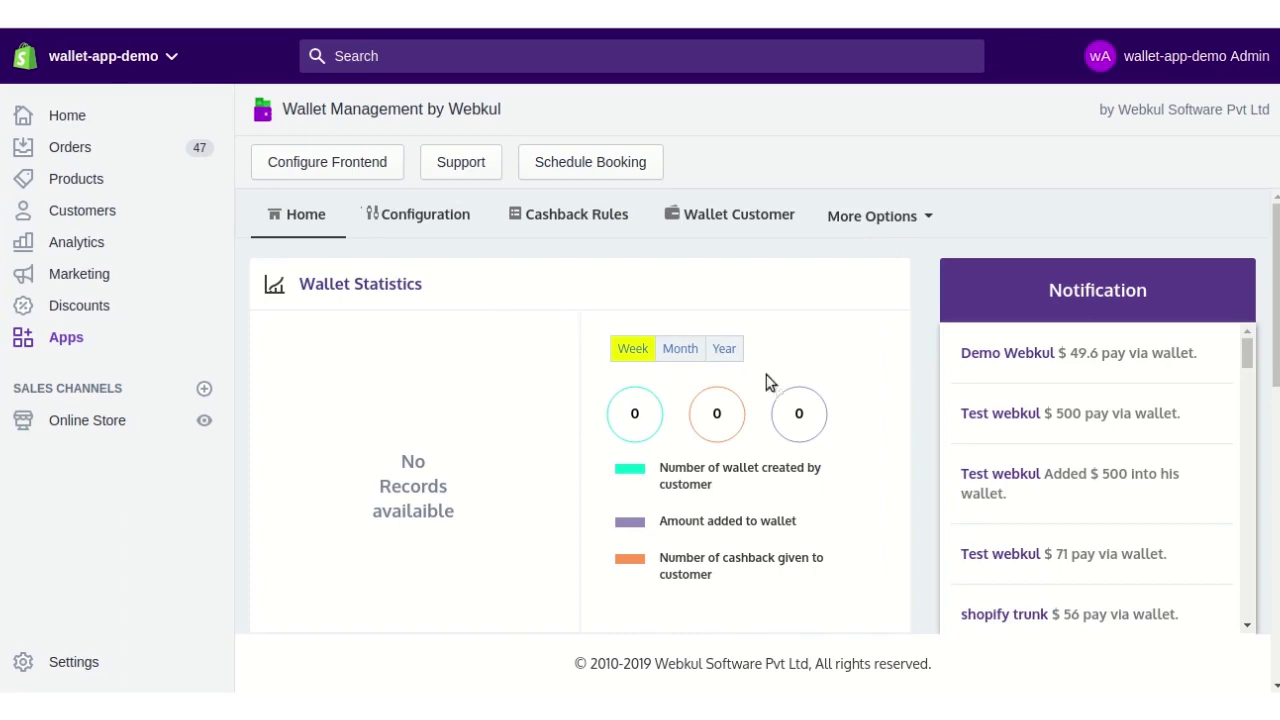
{"action": "left_click", "coordinate": [722, 349]}
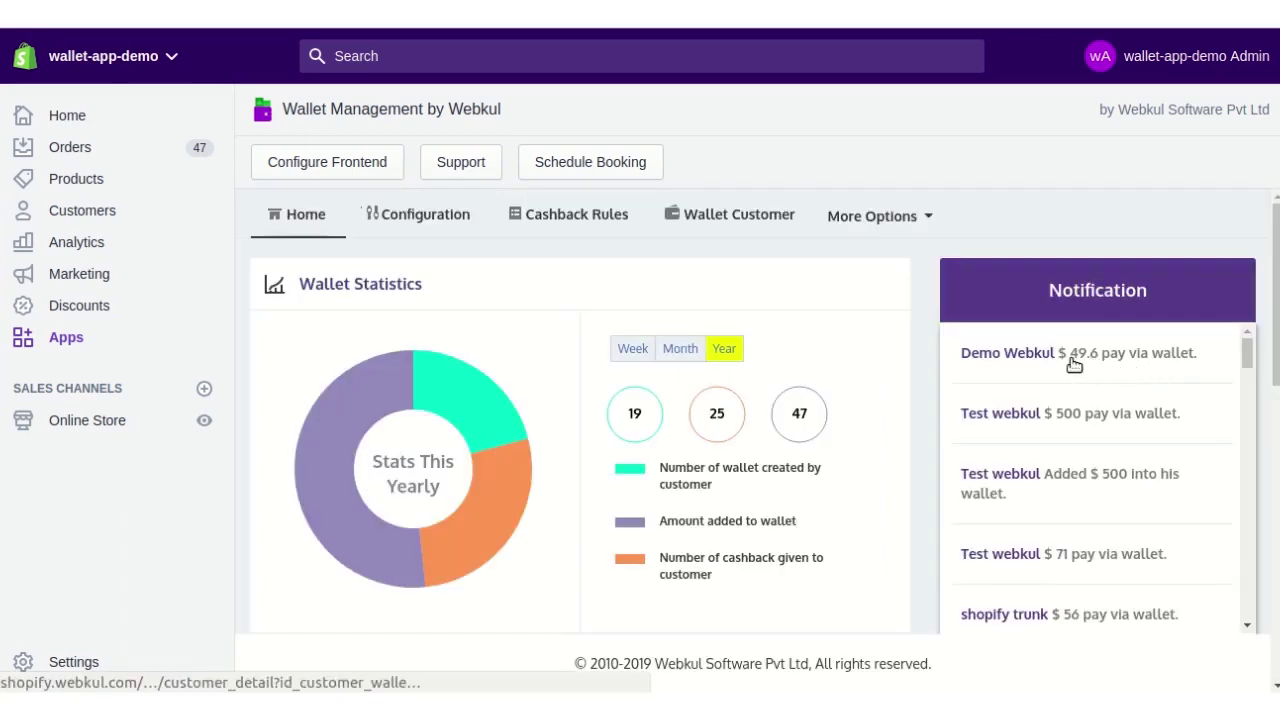
{"action": "scroll", "coordinate": [1082, 448], "scroll_direction": "down", "scroll_amount": 3}
{"action": "scroll", "coordinate": [1082, 452], "scroll_direction": "down", "scroll_amount": 10}
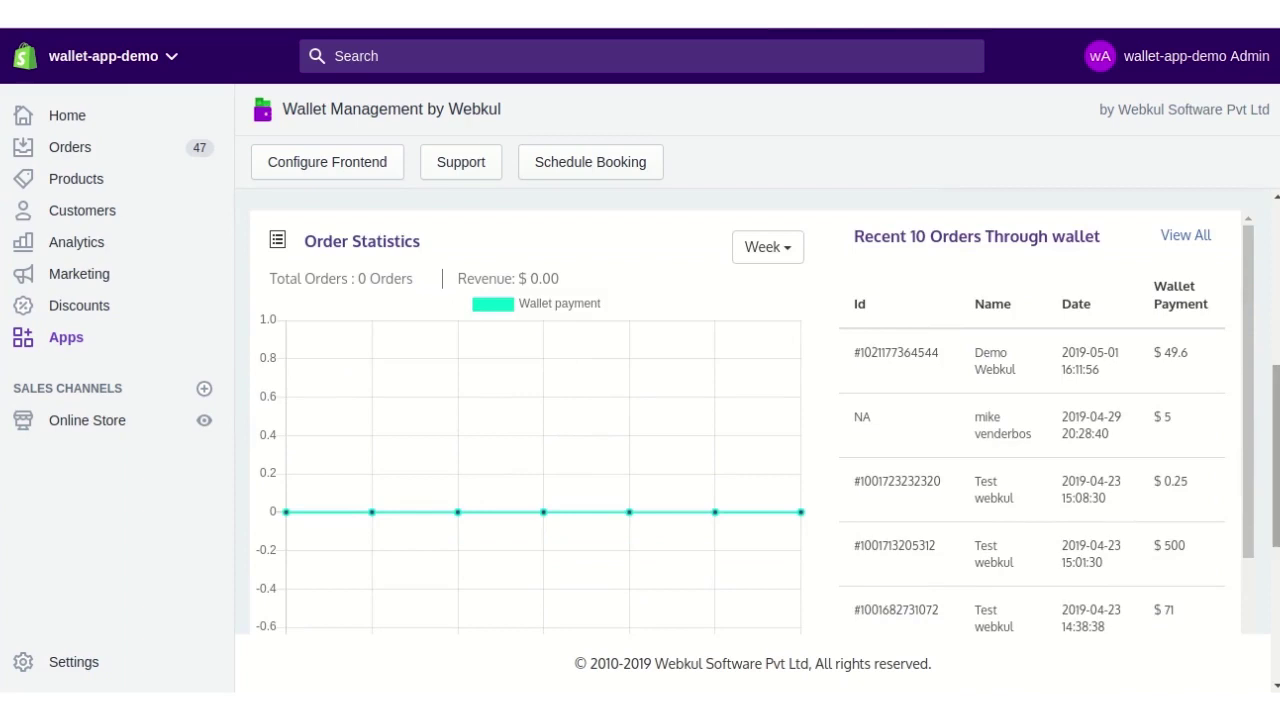
{"action": "scroll", "coordinate": [750, 410], "scroll_direction": "down", "scroll_amount": 4}
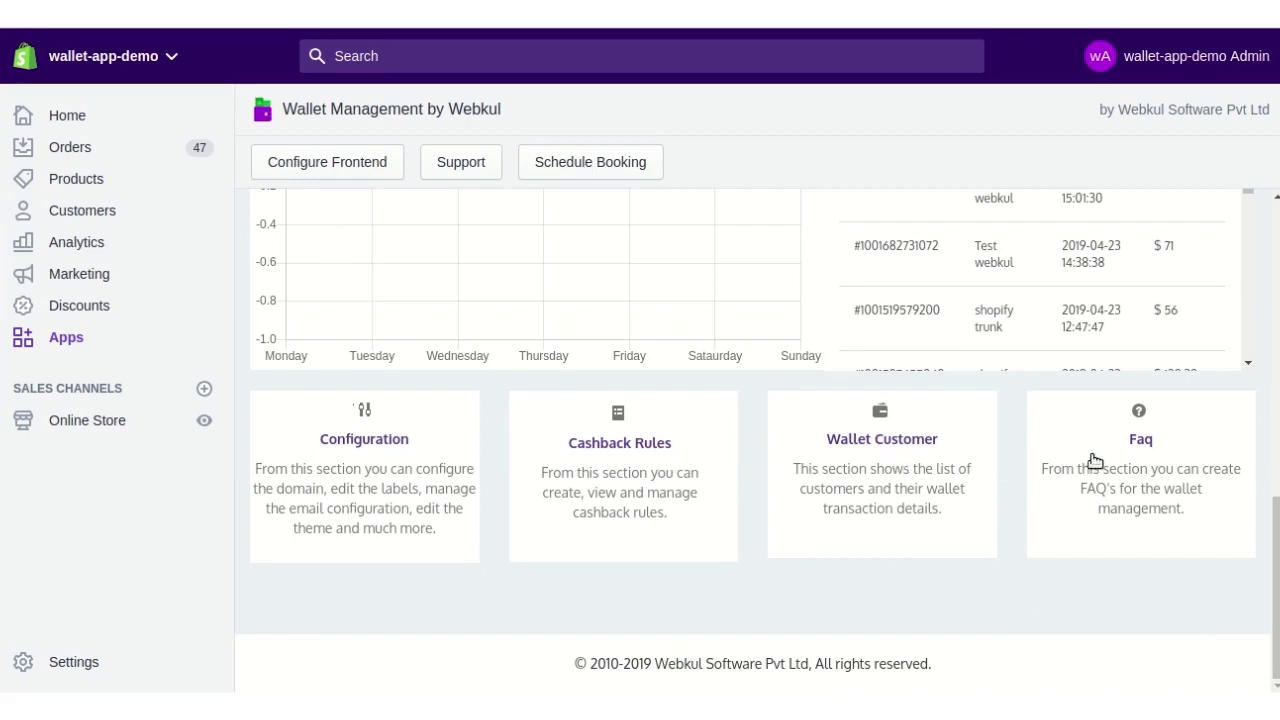
{"action": "left_click_drag", "start_coordinate": [1276, 588], "coordinate": [1276, 290]}
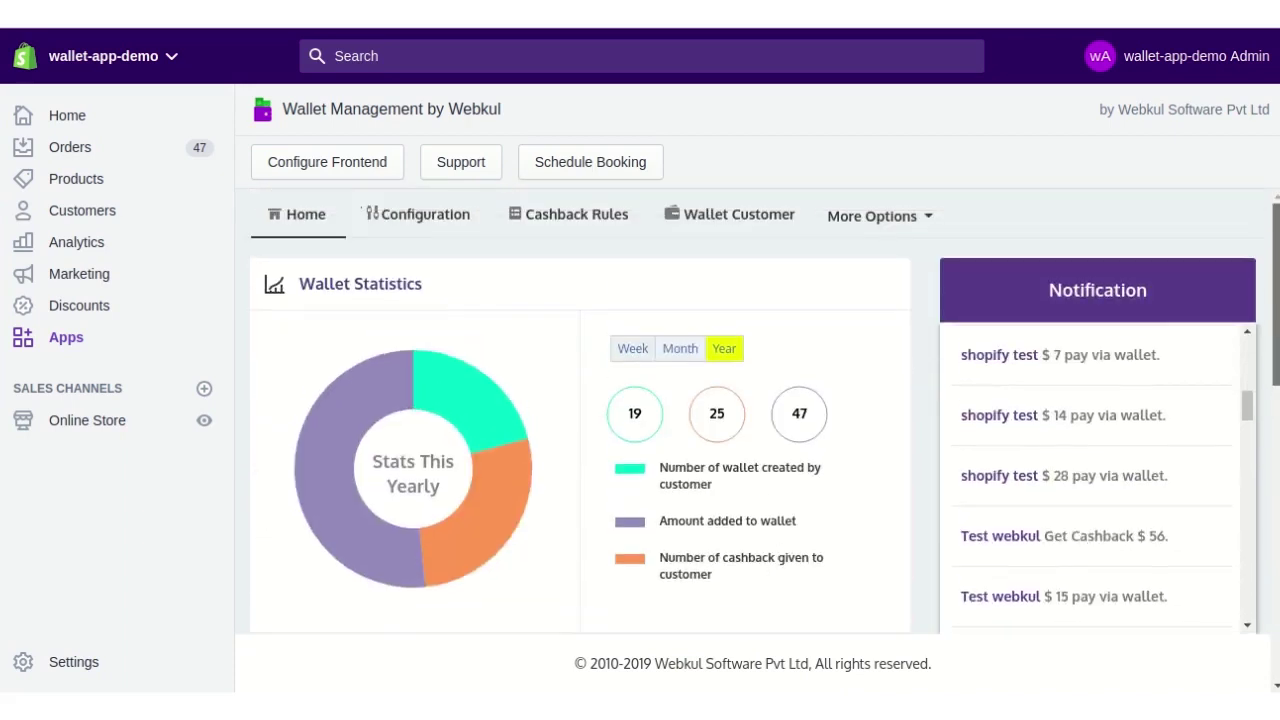
In the wallet app's general configuration, disable customers adding money into their wallet and enable partial pay through wallet.
{"action": "left_click", "coordinate": [427, 217]}
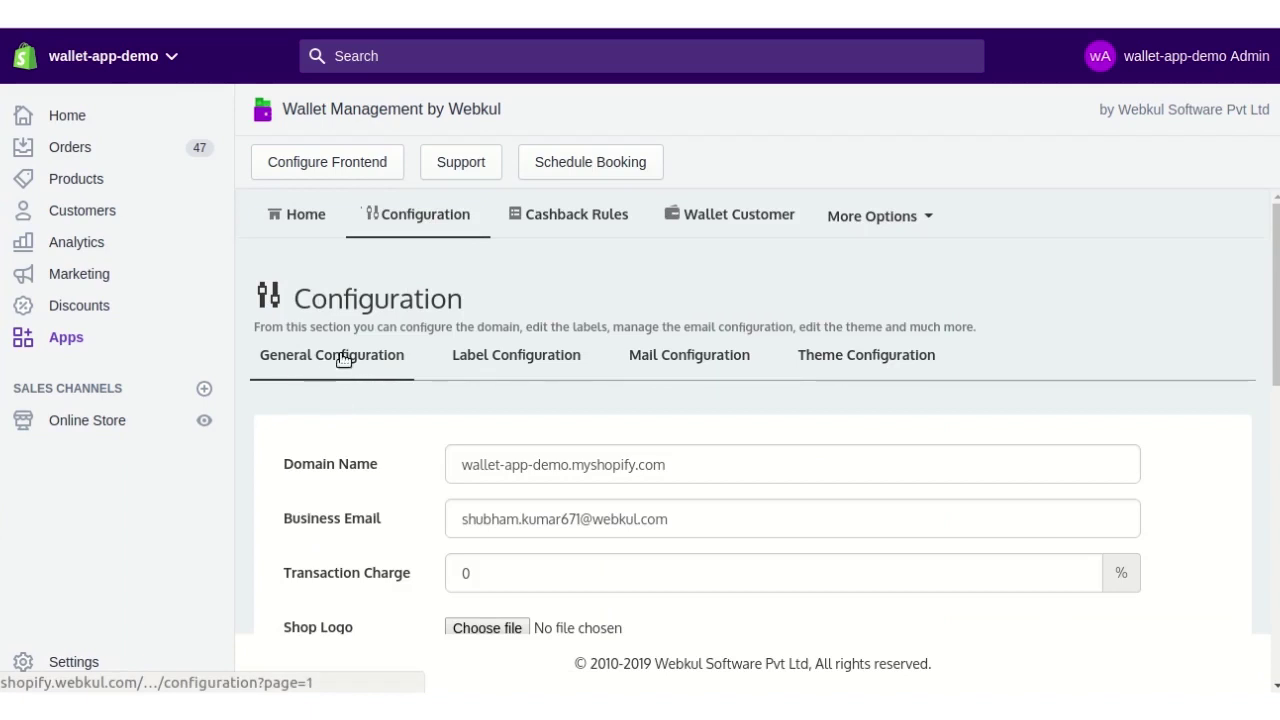
{"action": "scroll", "coordinate": [575, 300], "scroll_direction": "down", "scroll_amount": 2}
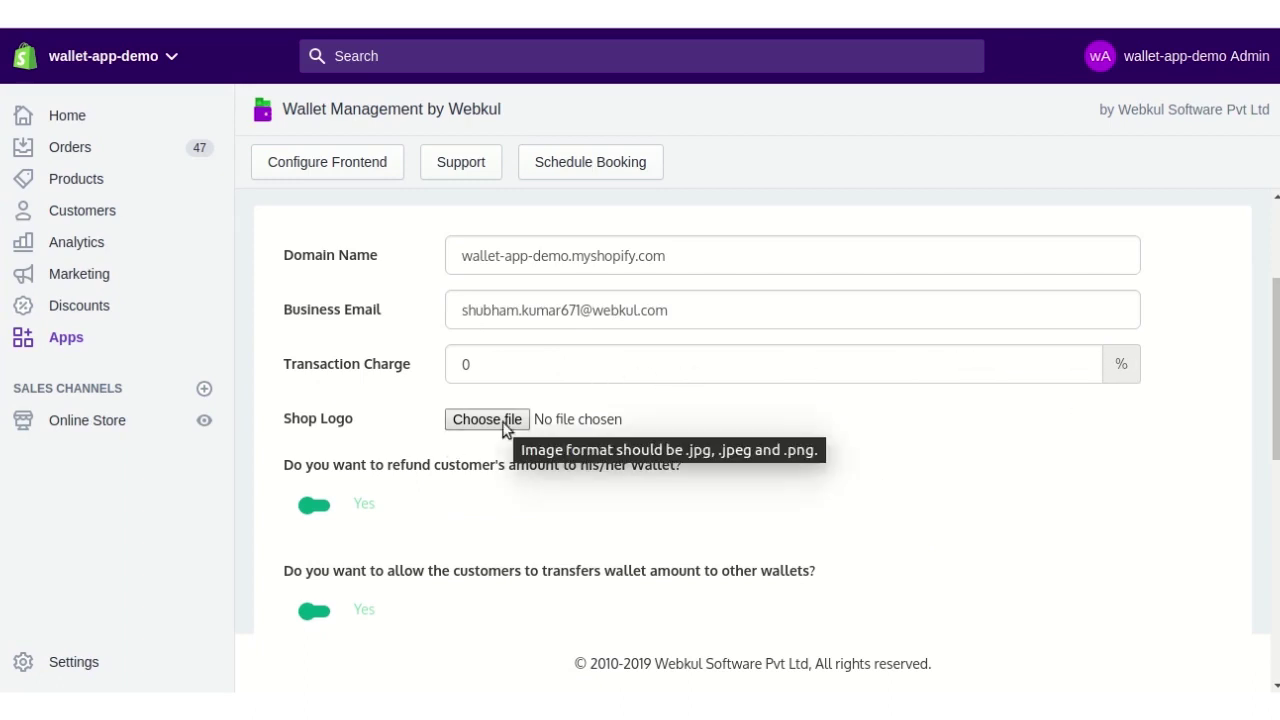
{"action": "scroll", "coordinate": [1276, 400], "scroll_direction": "down", "scroll_amount": 3}
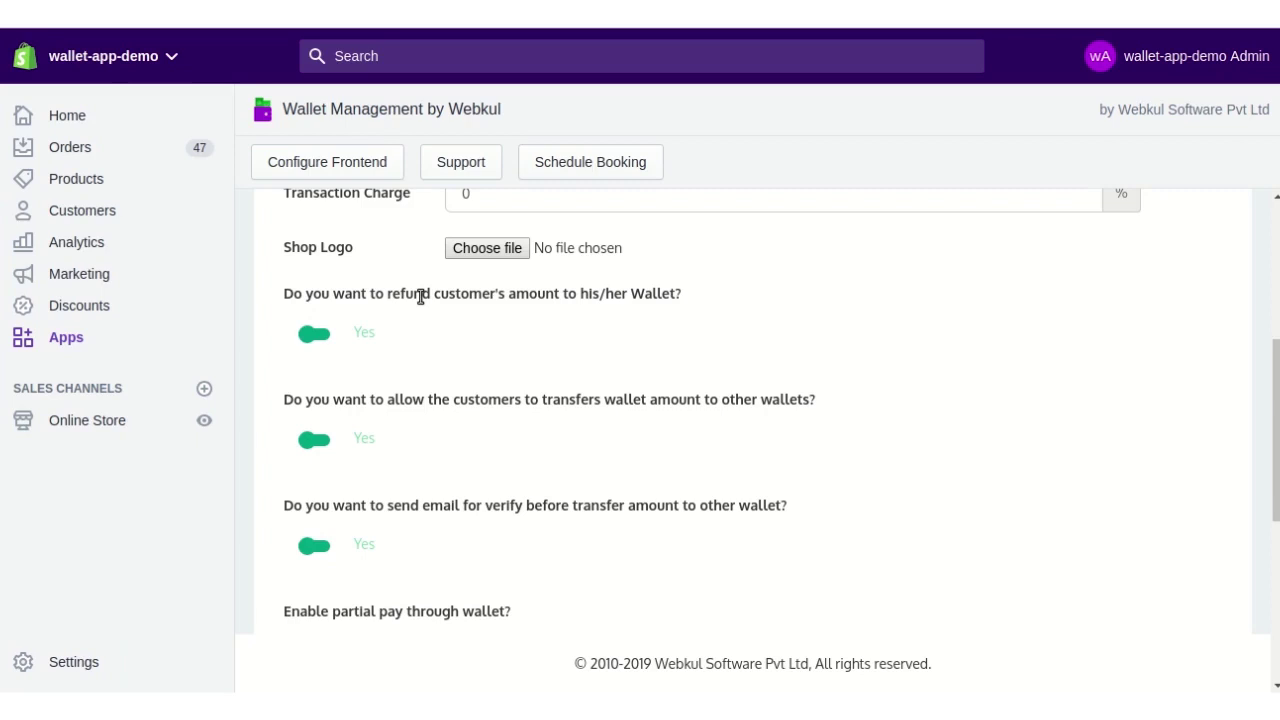
{"action": "scroll", "coordinate": [452, 361], "scroll_direction": "down", "scroll_amount": 2}
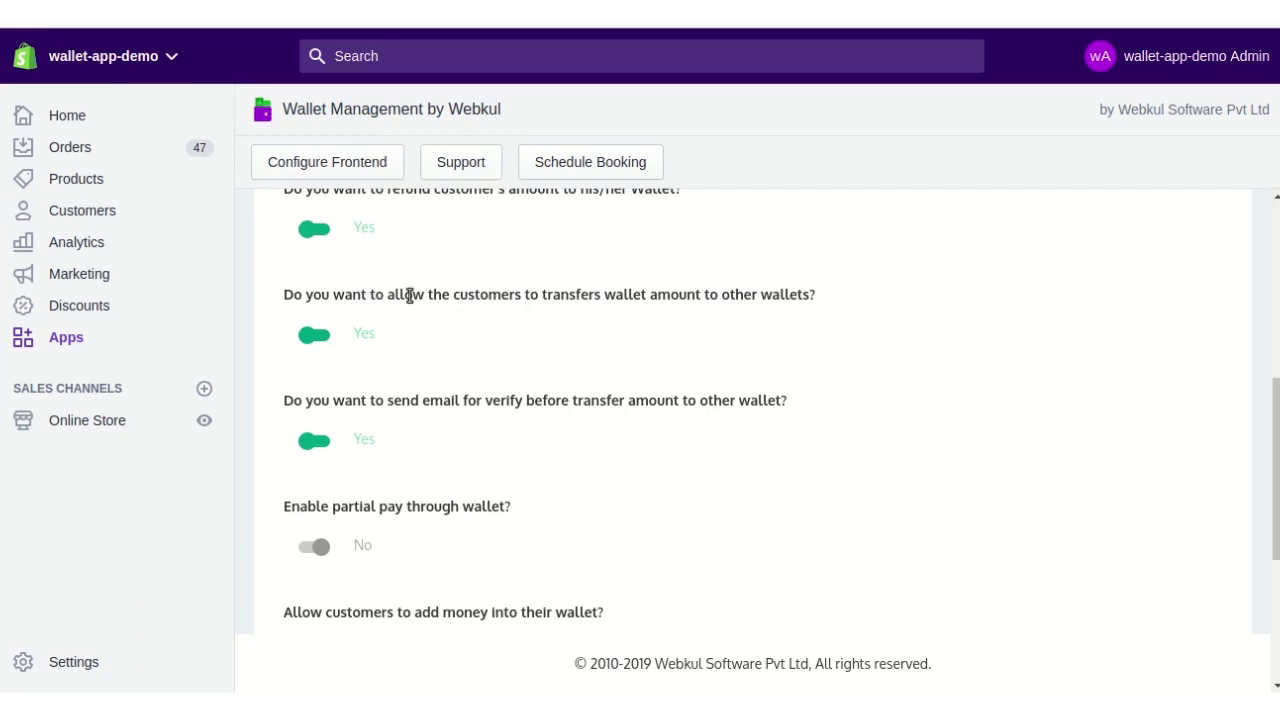
{"action": "scroll", "coordinate": [400, 300], "scroll_direction": "down", "scroll_amount": 2}
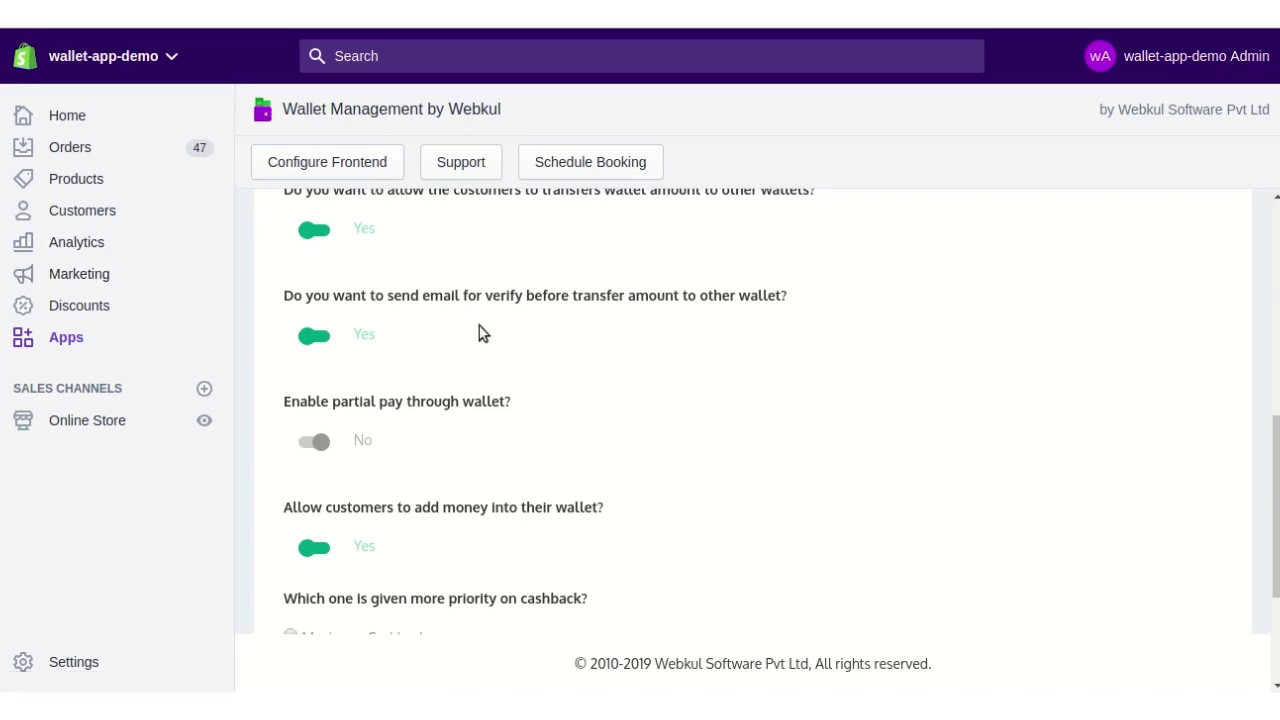
{"action": "scroll", "coordinate": [479, 333], "scroll_direction": "down", "scroll_amount": 1}
{"action": "scroll", "coordinate": [476, 330], "scroll_direction": "down", "scroll_amount": 2}
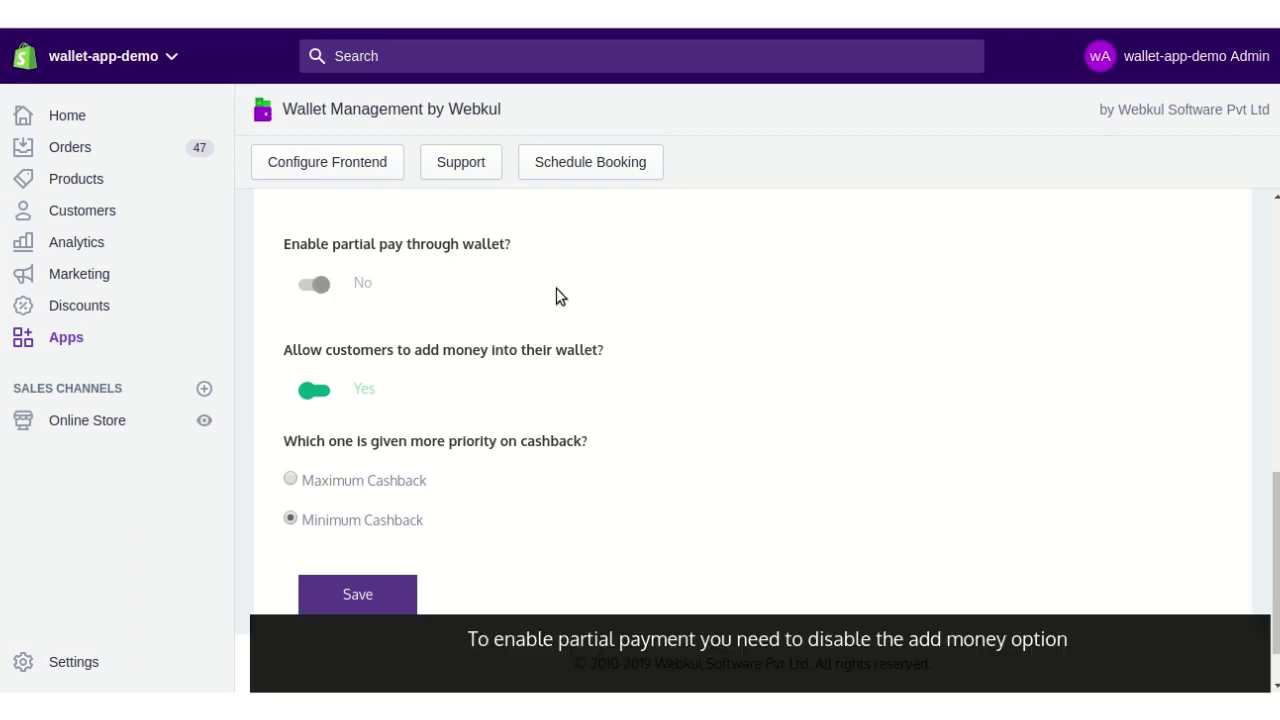
{"action": "left_click", "coordinate": [320, 391]}
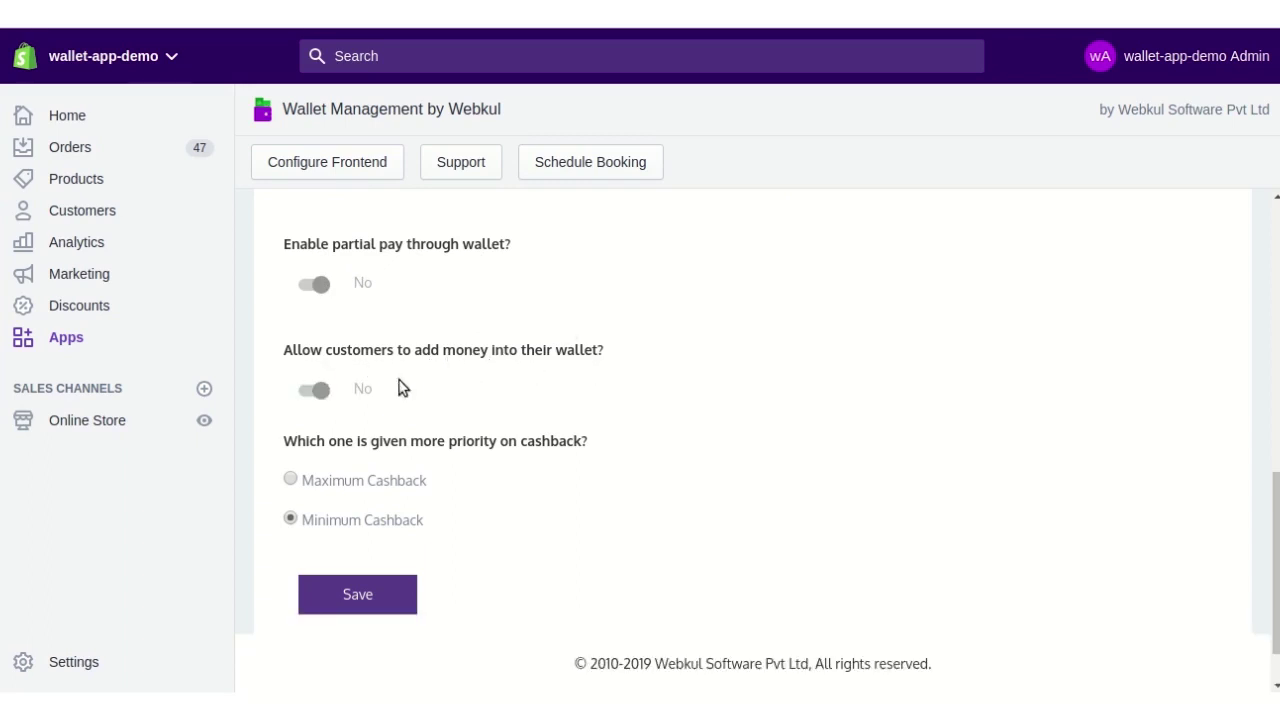
{"action": "left_click", "coordinate": [312, 288]}
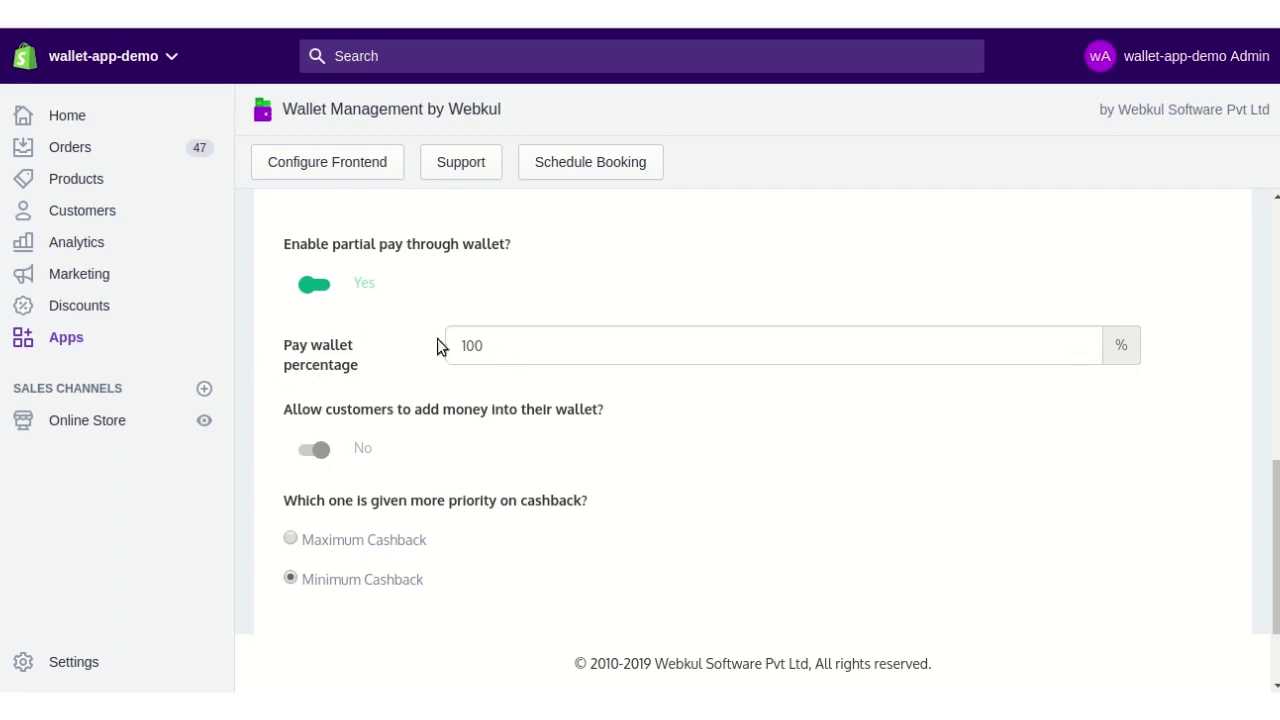
Set the pay wallet percentage to 10% and save the general configuration.
{"action": "left_click", "coordinate": [538, 345]}
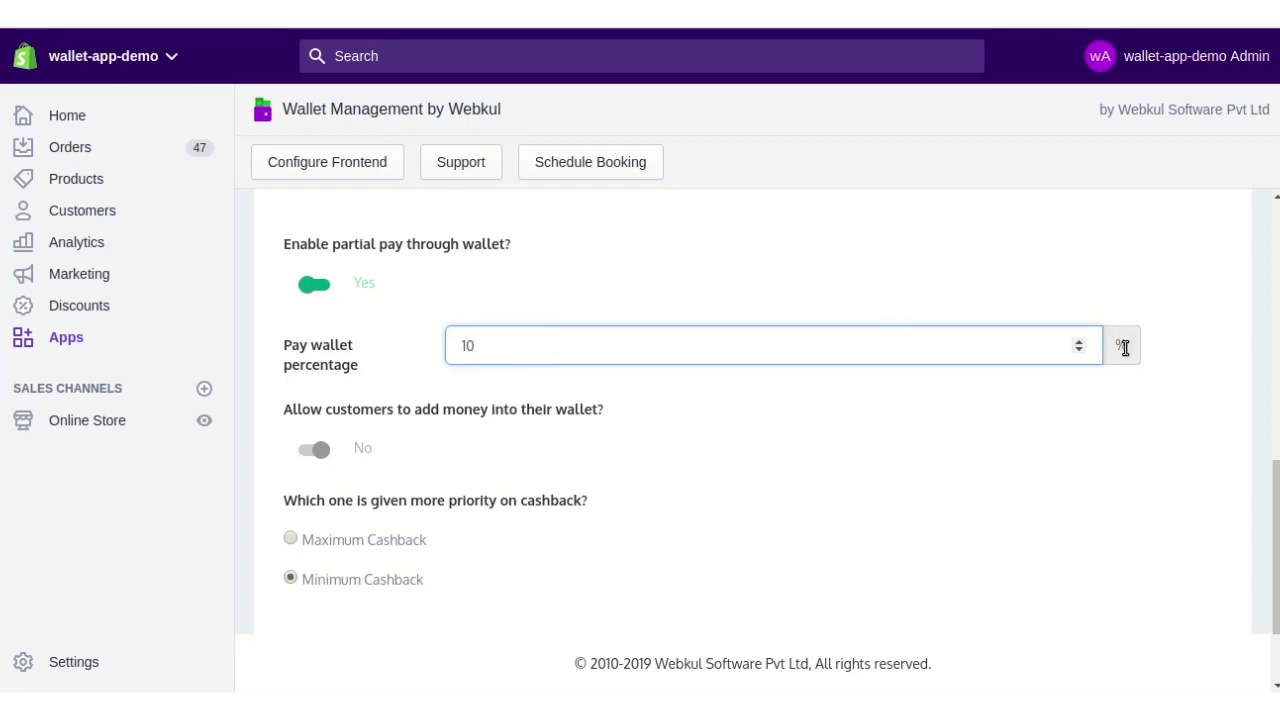
{"action": "left_click", "coordinate": [993, 403]}
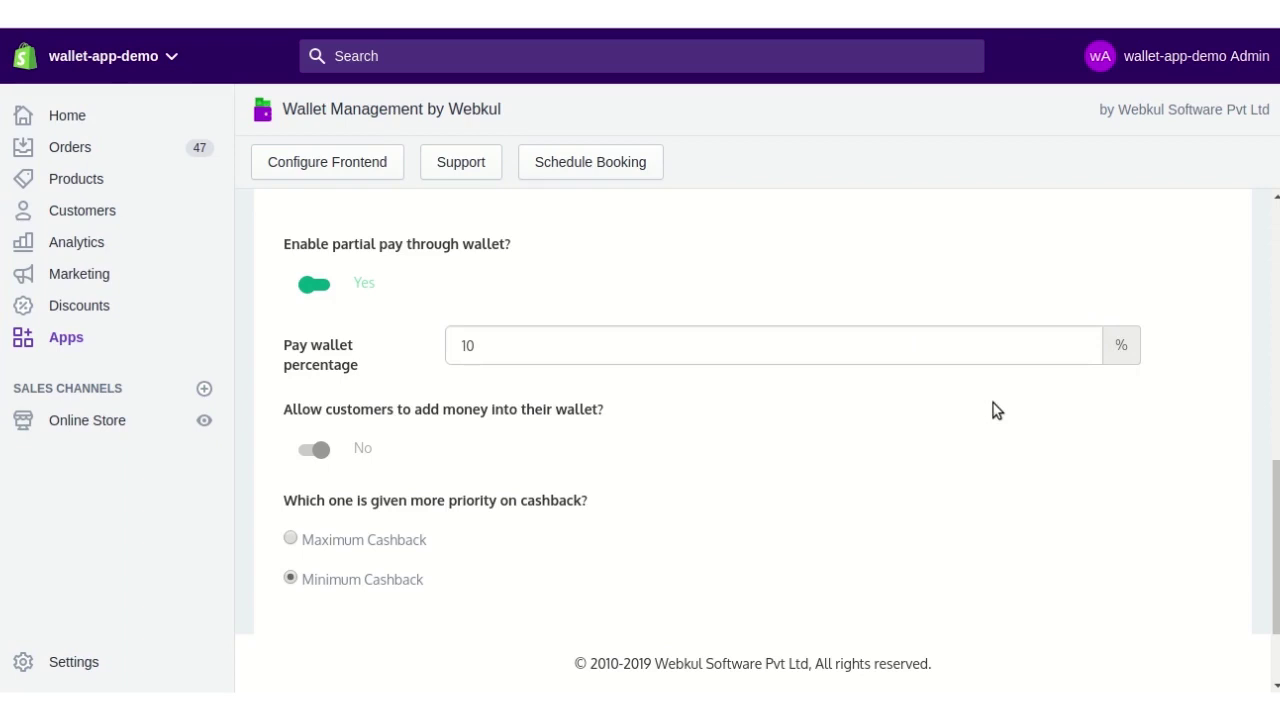
{"action": "scroll", "coordinate": [993, 405], "scroll_direction": "down", "scroll_amount": 2}
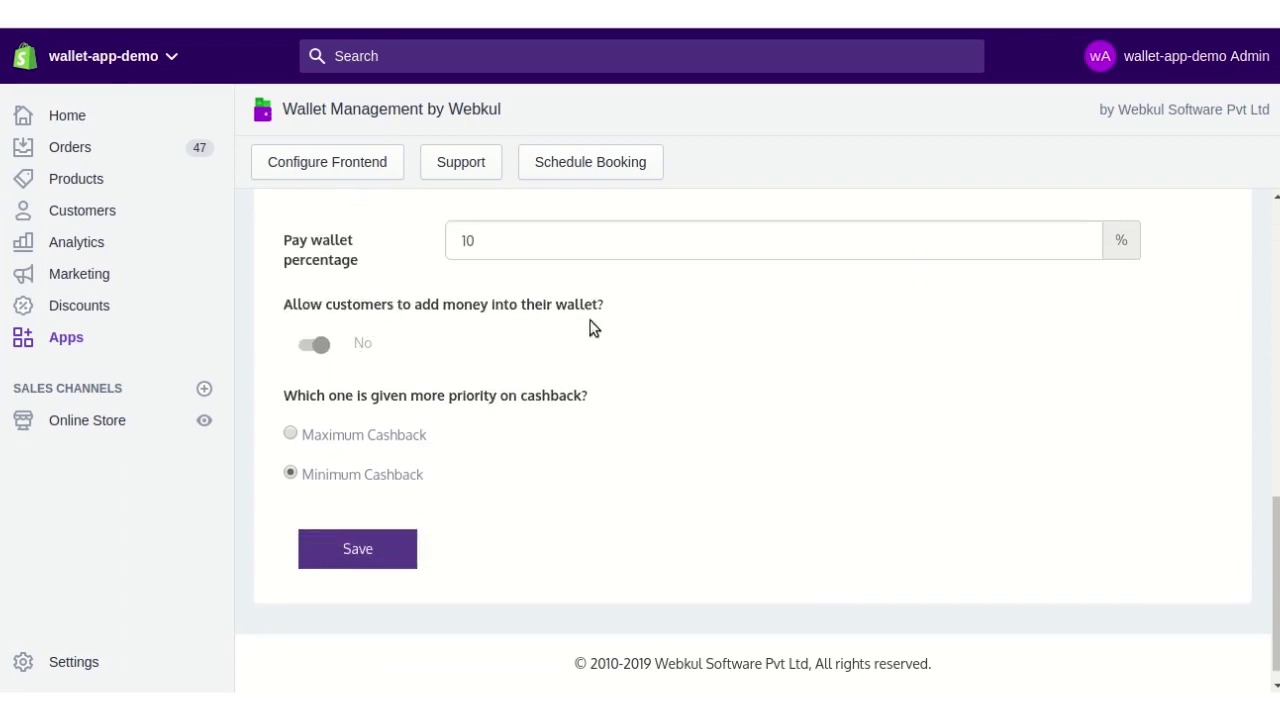
{"action": "scroll", "coordinate": [591, 326], "scroll_direction": "down", "scroll_amount": 1}
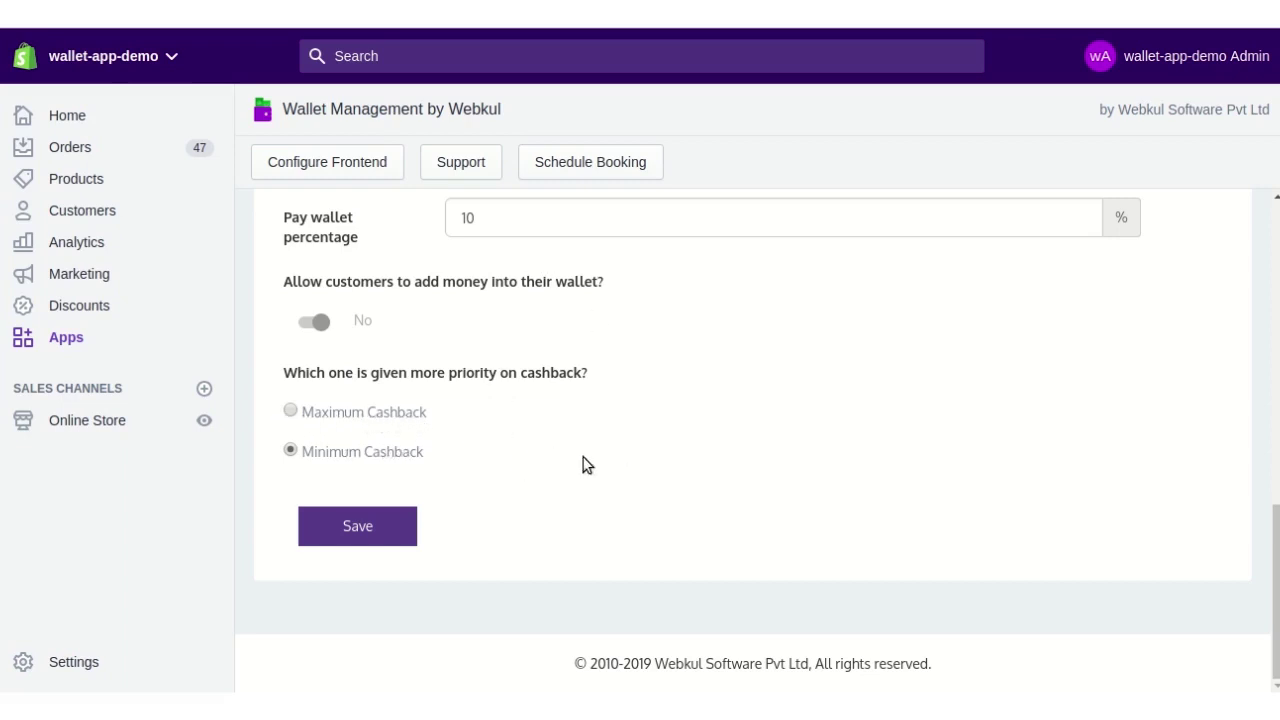
{"action": "left_click", "coordinate": [391, 526]}
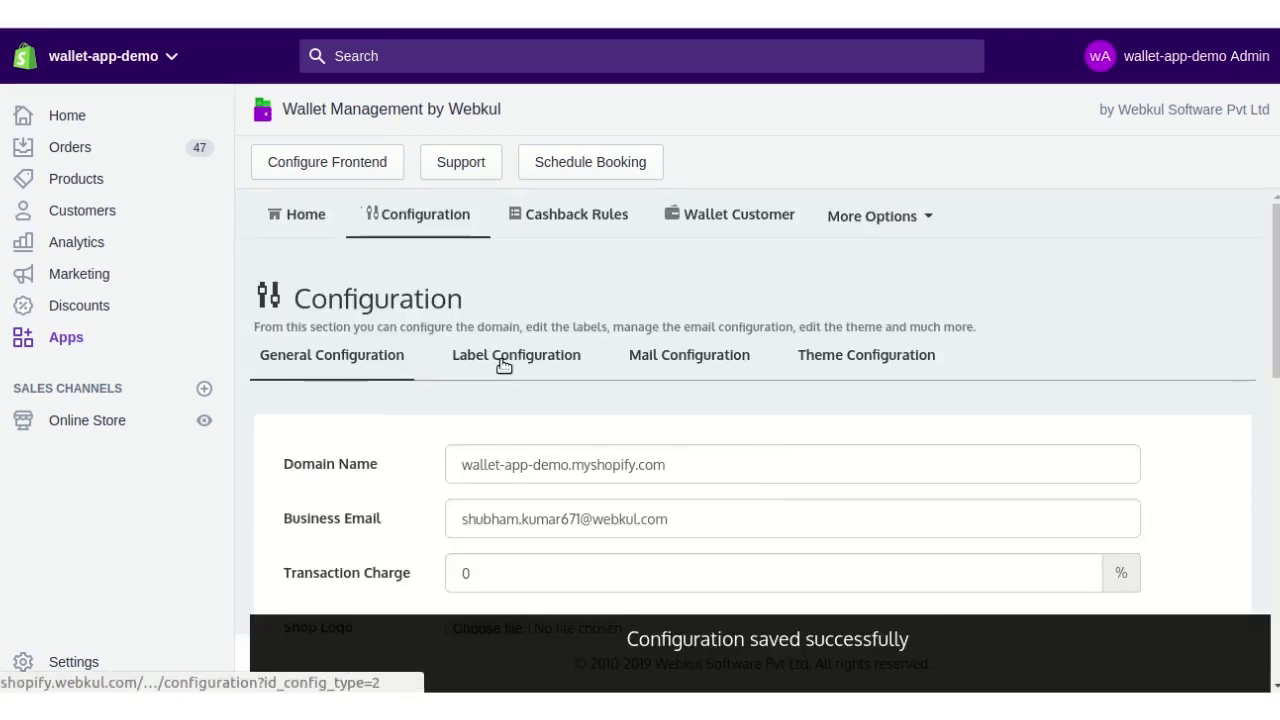
Open the label configuration and look through the editable wallet labels.
{"action": "left_click", "coordinate": [501, 363]}
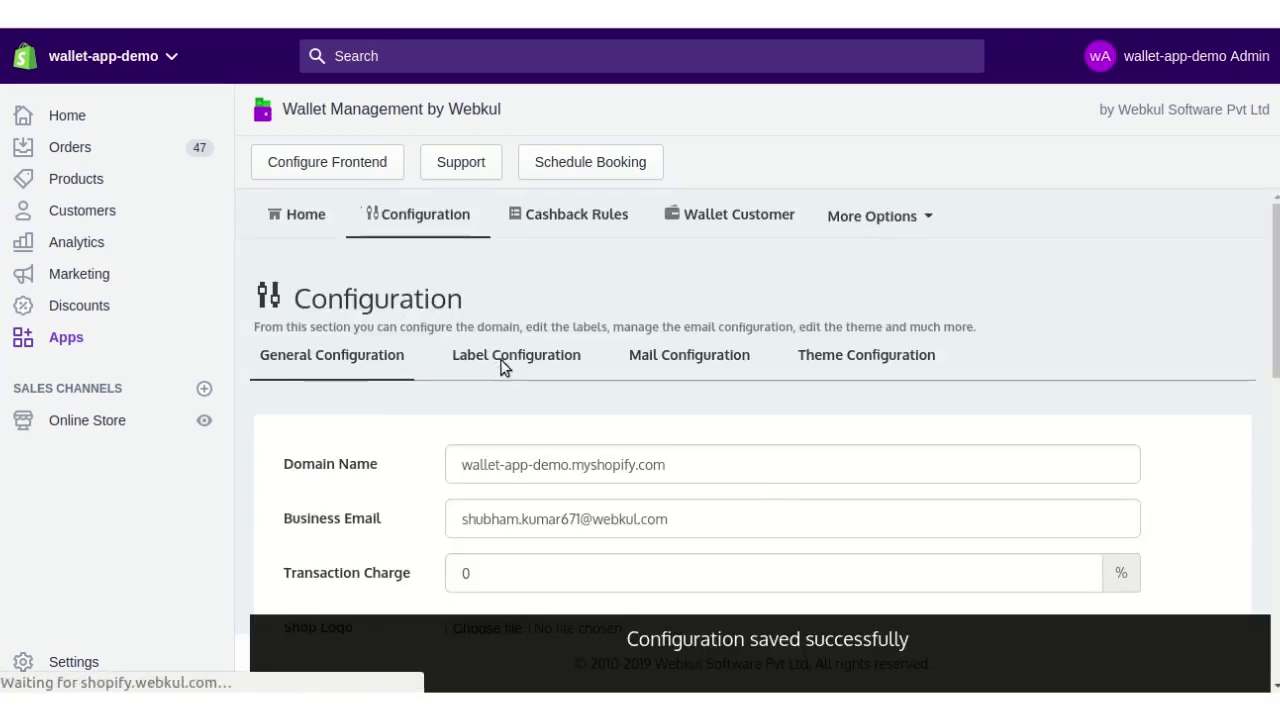
{"action": "scroll", "coordinate": [620, 430], "scroll_direction": "down", "scroll_amount": 1}
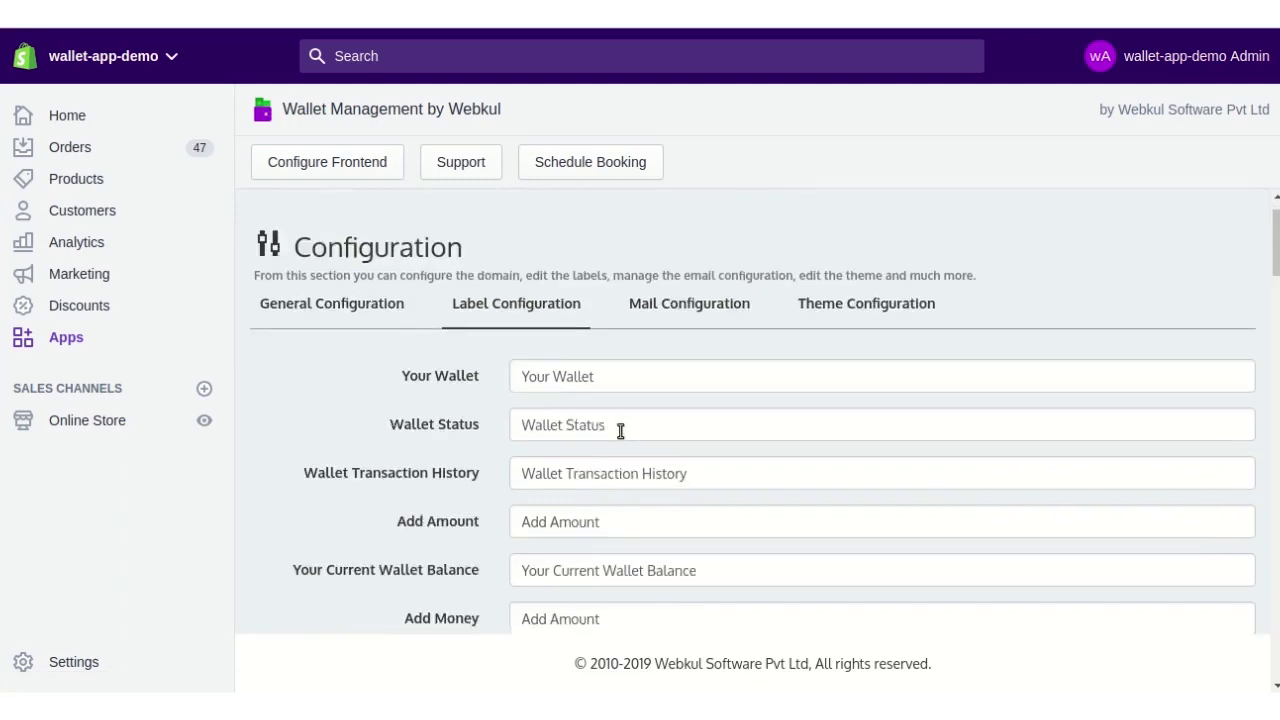
{"action": "scroll", "coordinate": [620, 430], "scroll_direction": "down", "scroll_amount": 4}
{"action": "scroll", "coordinate": [640, 489], "scroll_direction": "up", "scroll_amount": 5}
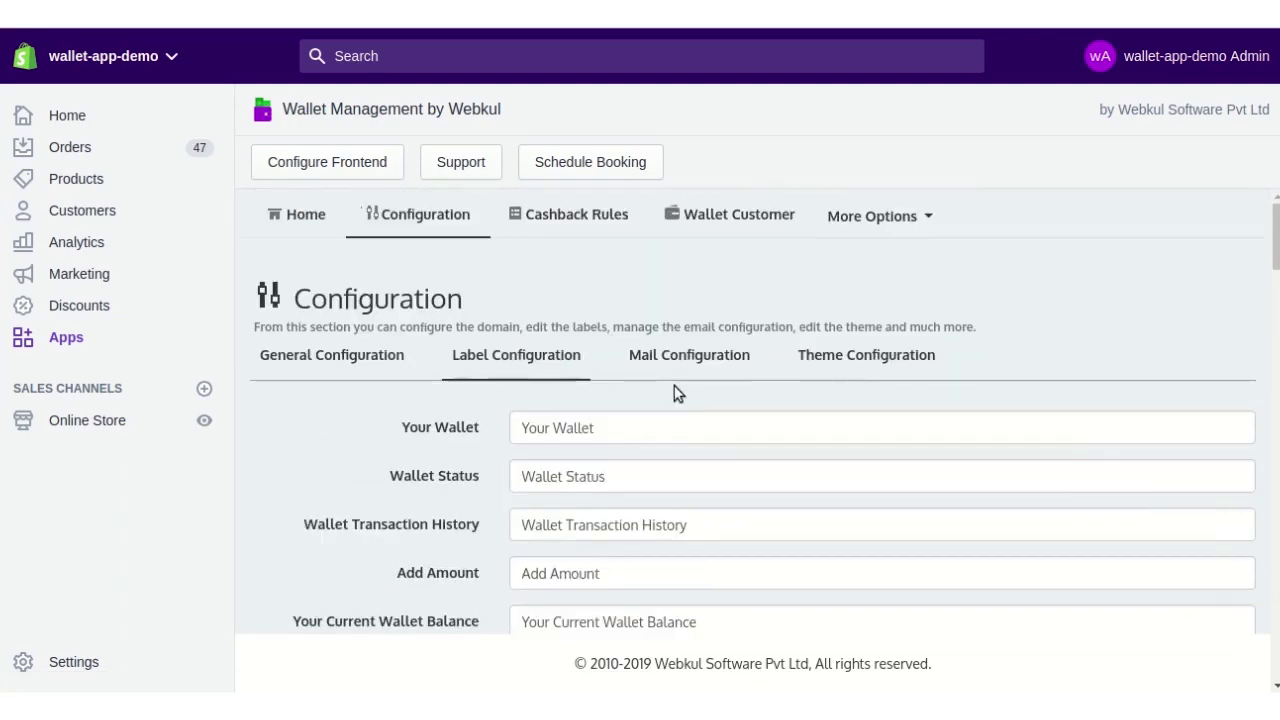
Open the mail configuration and review the available mail types plus the Amount Credited mail's subject and content.
{"action": "left_click", "coordinate": [689, 365]}
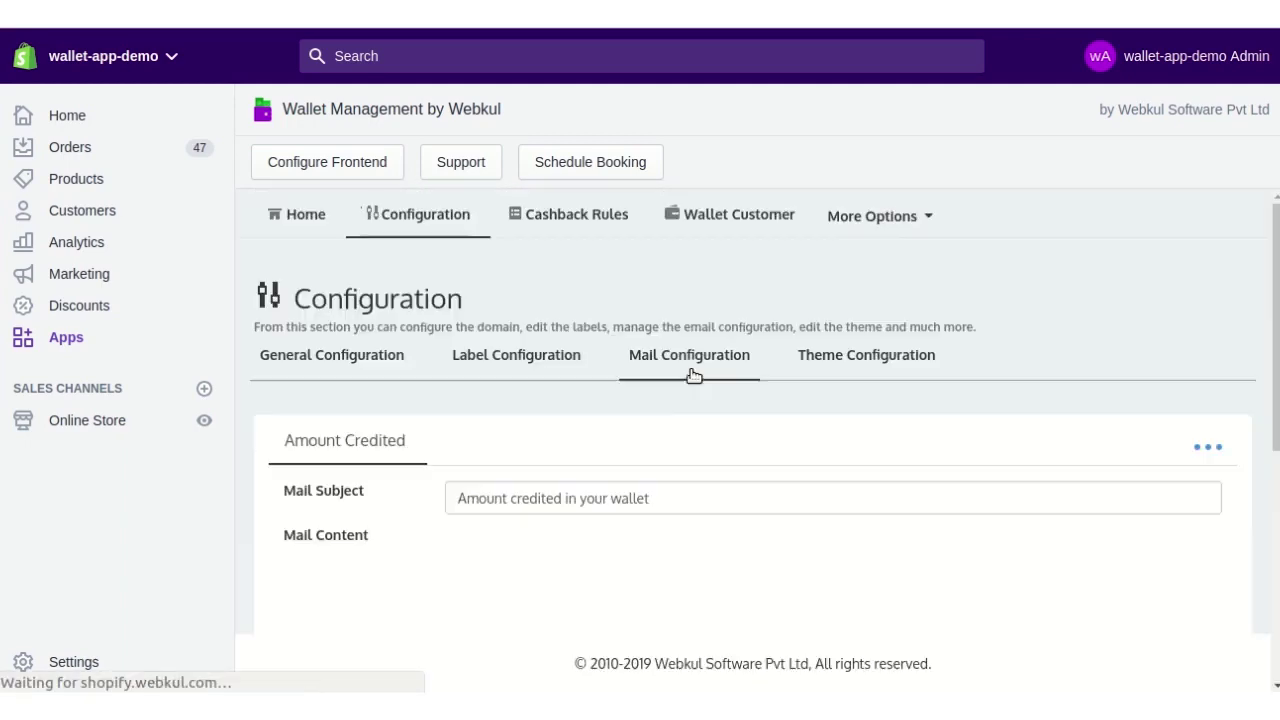
{"action": "scroll", "coordinate": [600, 608], "scroll_direction": "down", "scroll_amount": 3}
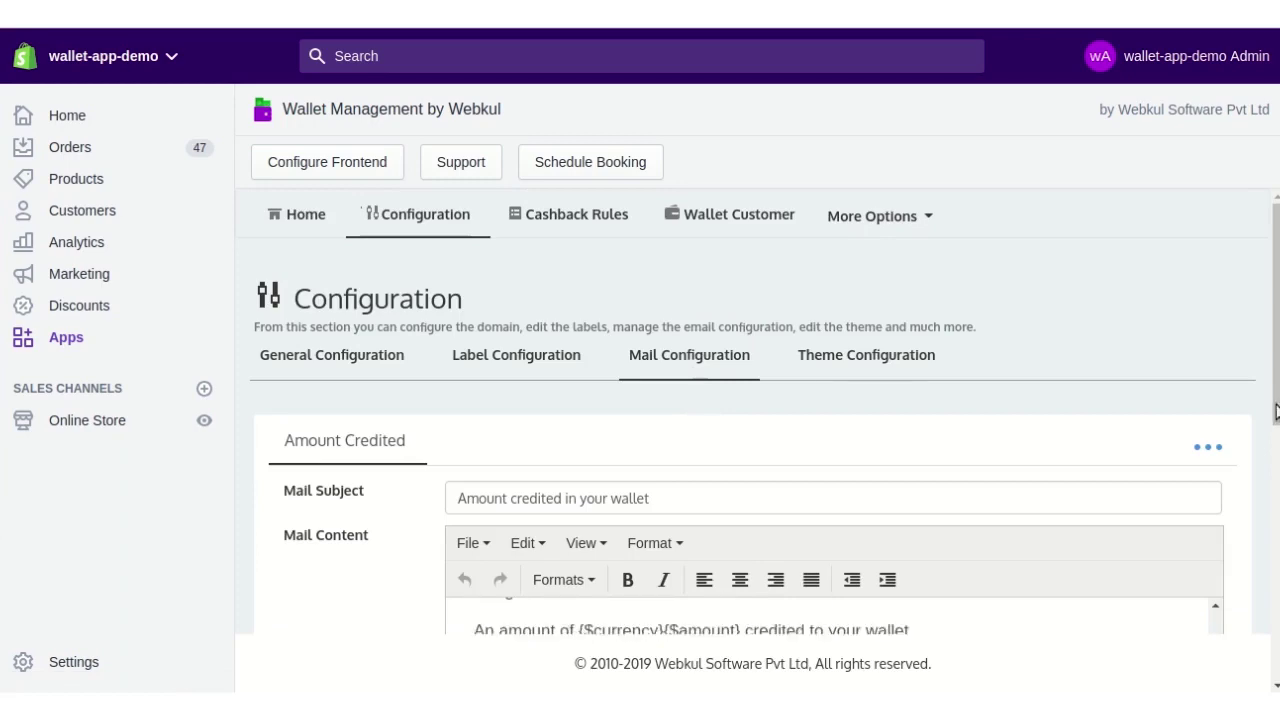
{"action": "scroll", "coordinate": [1092, 486], "scroll_direction": "down", "scroll_amount": 4}
{"action": "scroll", "coordinate": [1200, 450], "scroll_direction": "up", "scroll_amount": 4}
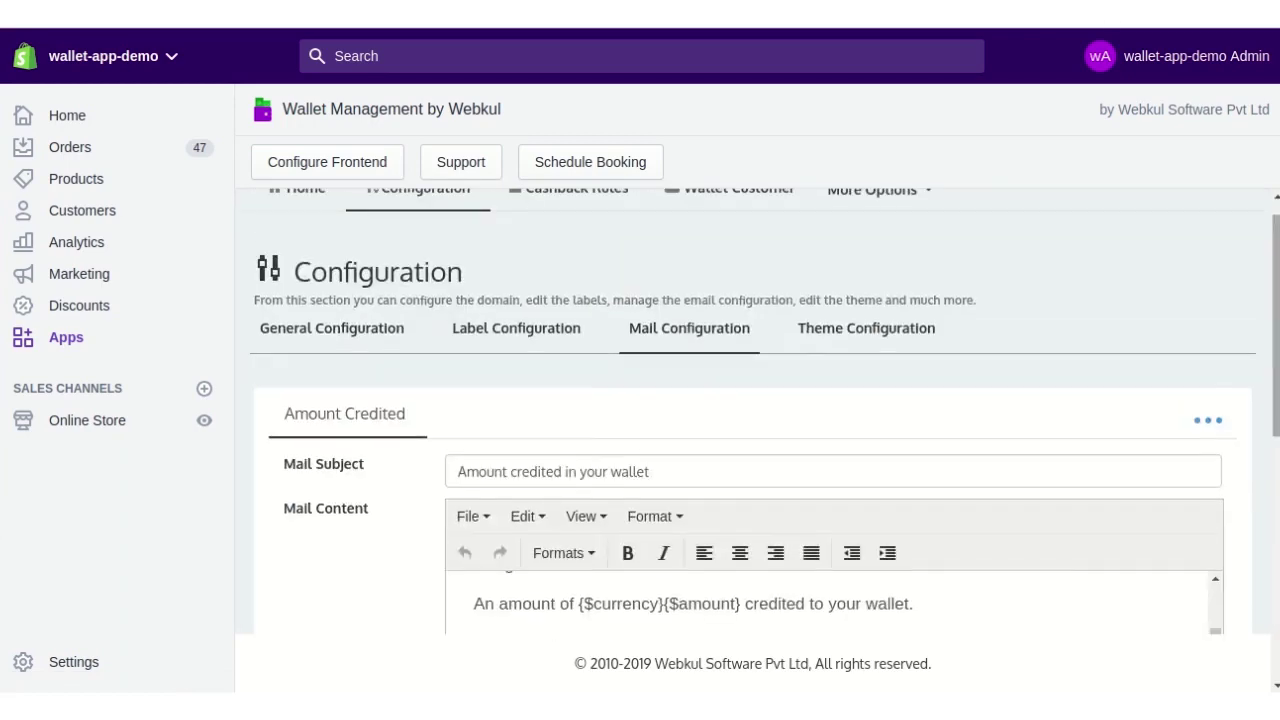
{"action": "left_click", "coordinate": [1222, 420]}
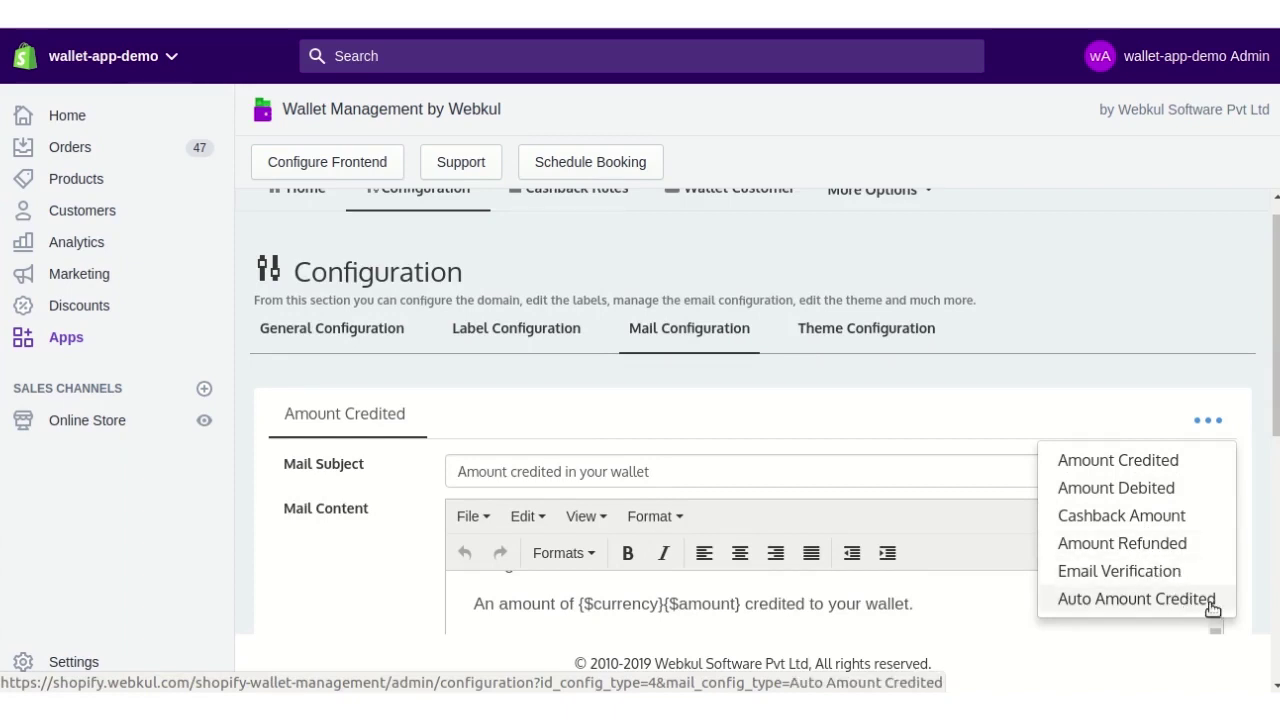
{"action": "scroll", "coordinate": [992, 552], "scroll_direction": "up", "scroll_amount": 1}
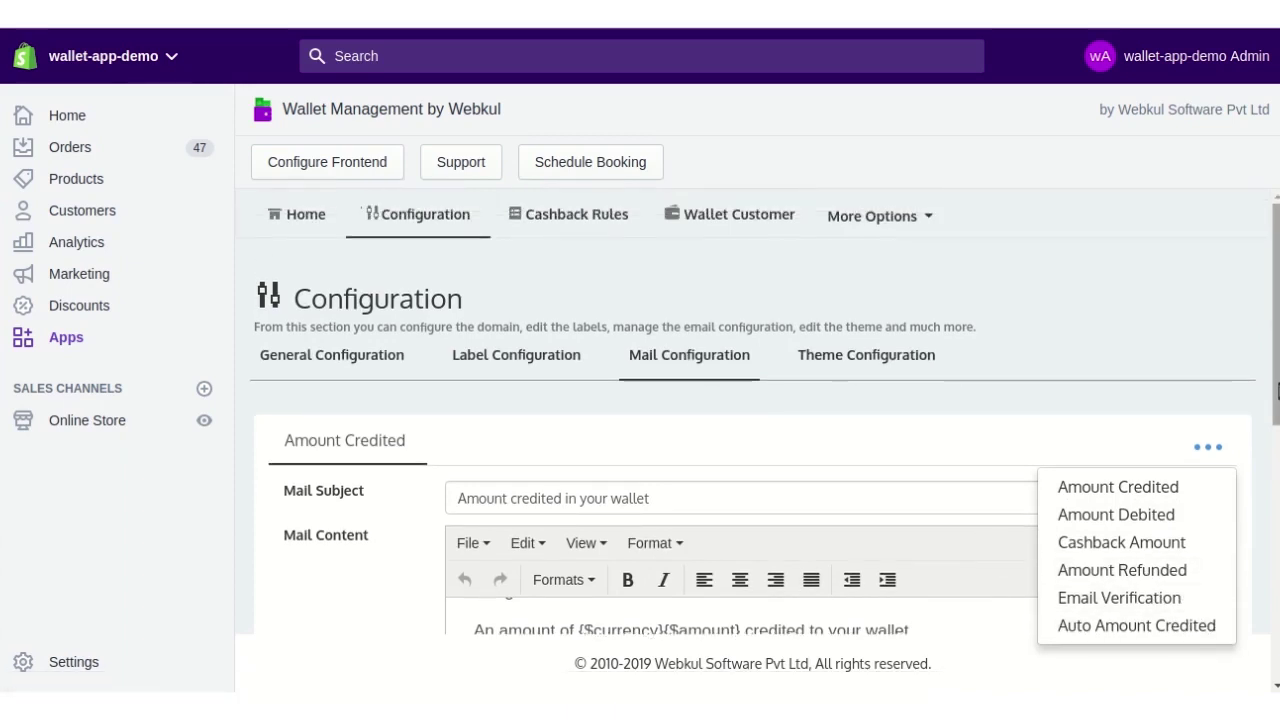
{"action": "scroll", "coordinate": [1066, 449], "scroll_direction": "down", "scroll_amount": 2}
{"action": "left_click", "coordinate": [357, 472]}
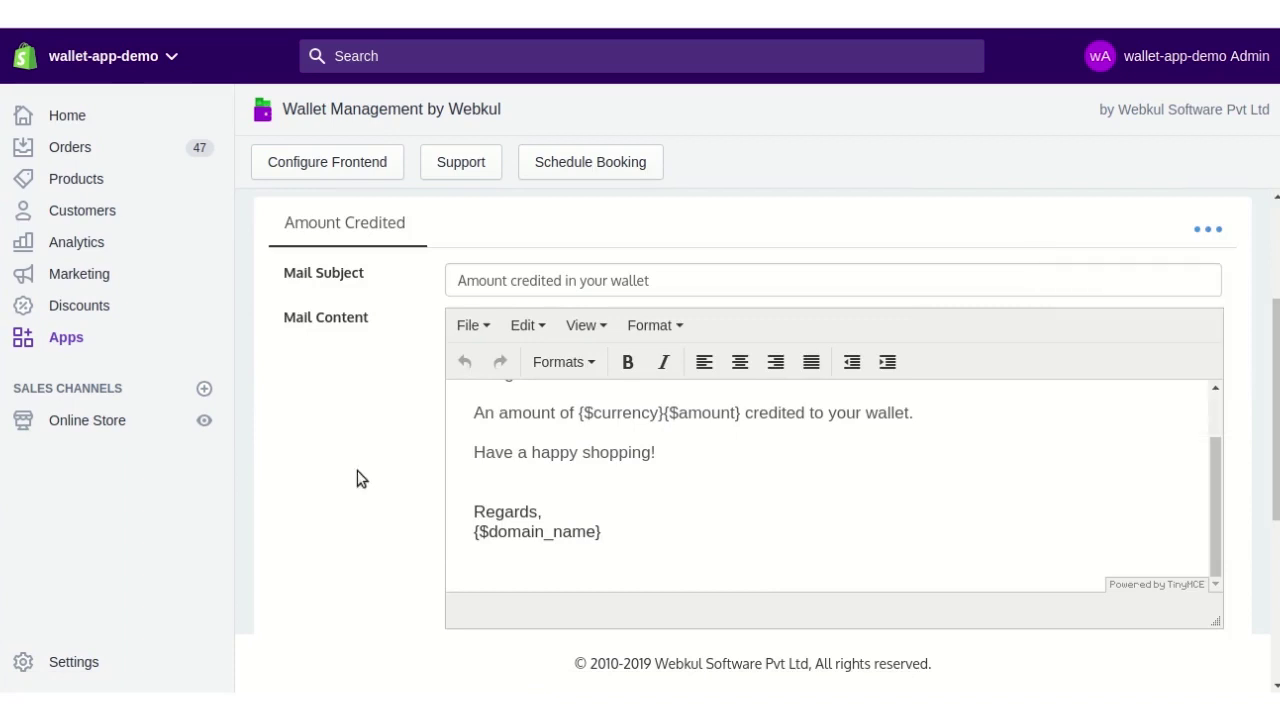
{"action": "scroll", "coordinate": [586, 463], "scroll_direction": "up", "scroll_amount": 2}
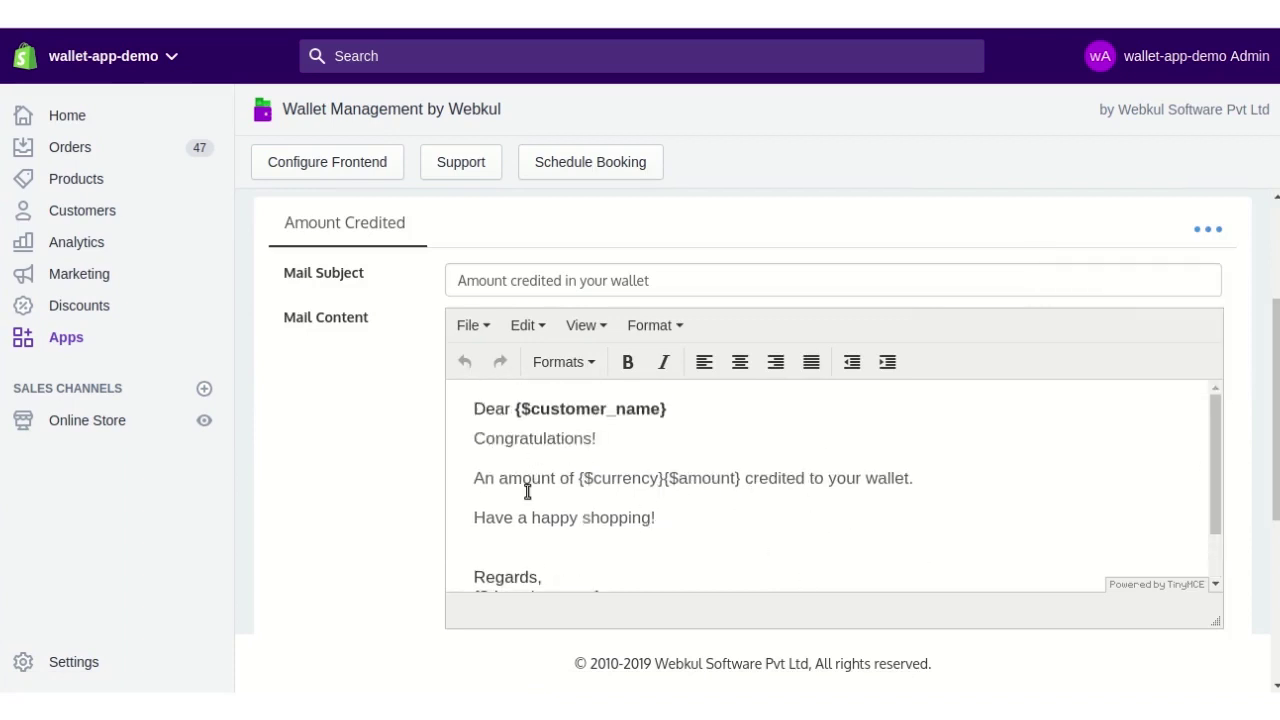
{"action": "scroll", "coordinate": [917, 509], "scroll_direction": "up", "scroll_amount": 2}
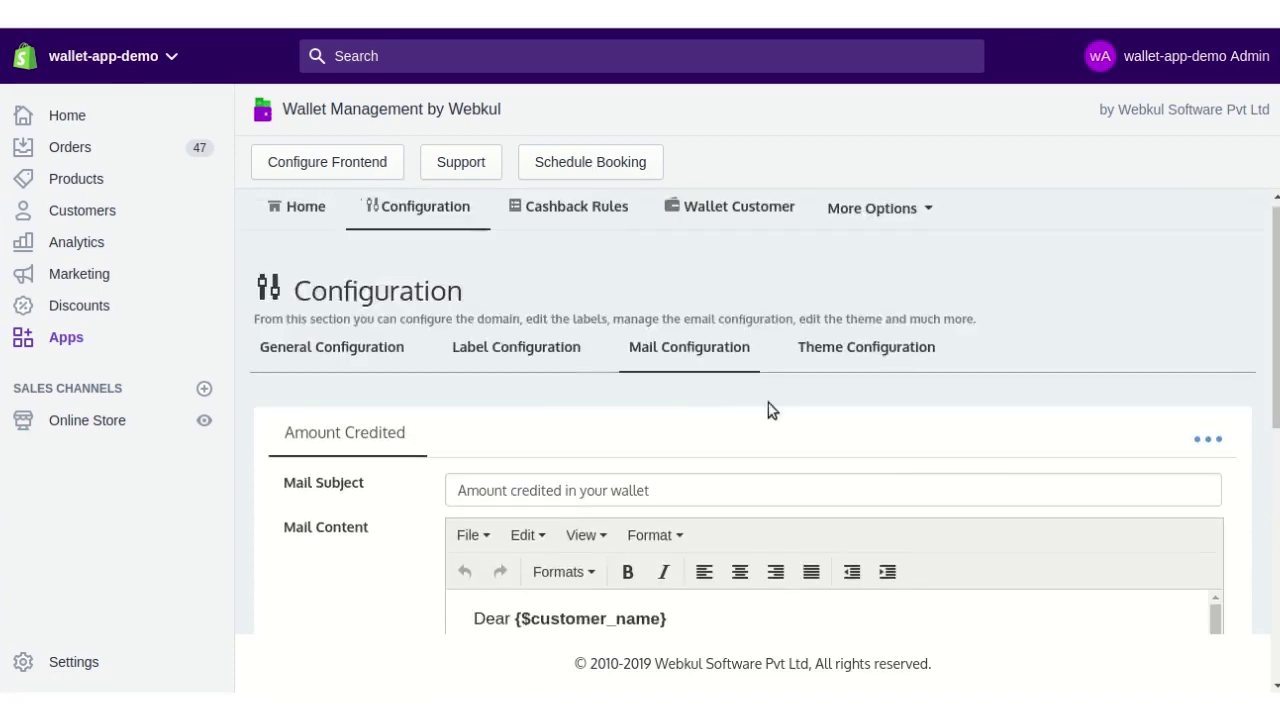
Open the theme configuration and view the color picker for the theme color without changing it.
{"action": "left_click", "coordinate": [866, 355]}
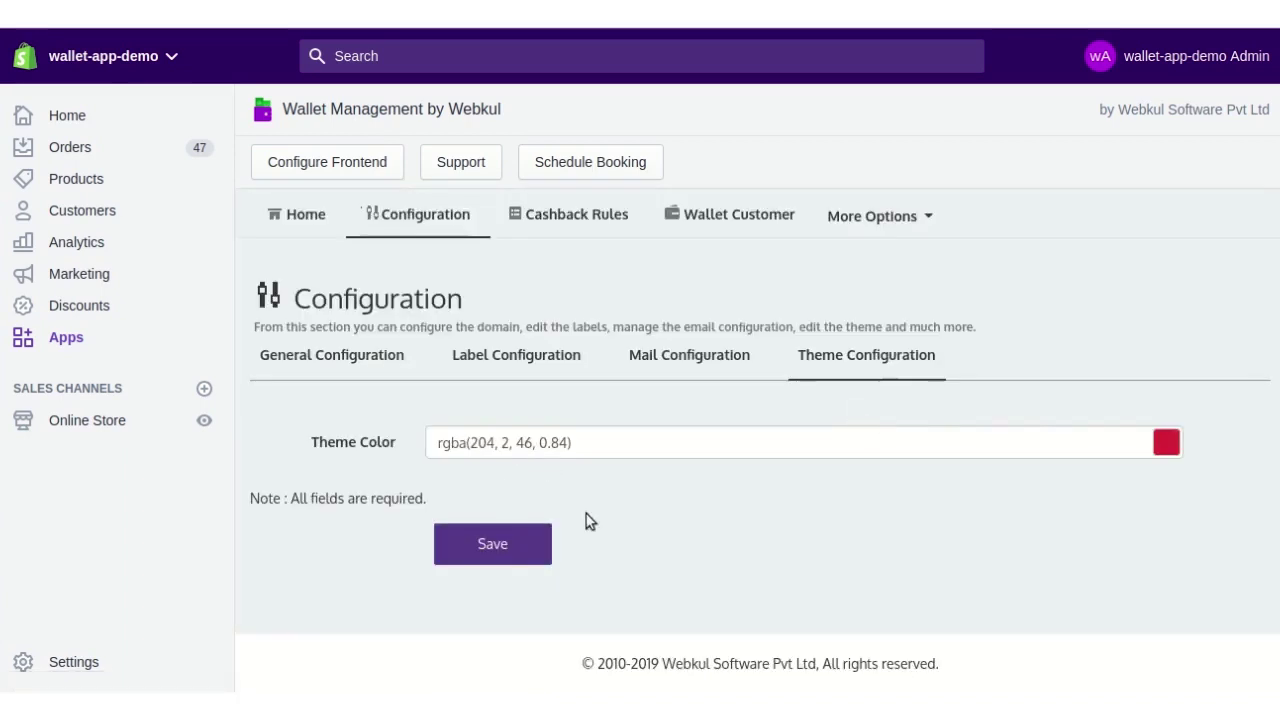
{"action": "left_click", "coordinate": [1166, 444]}
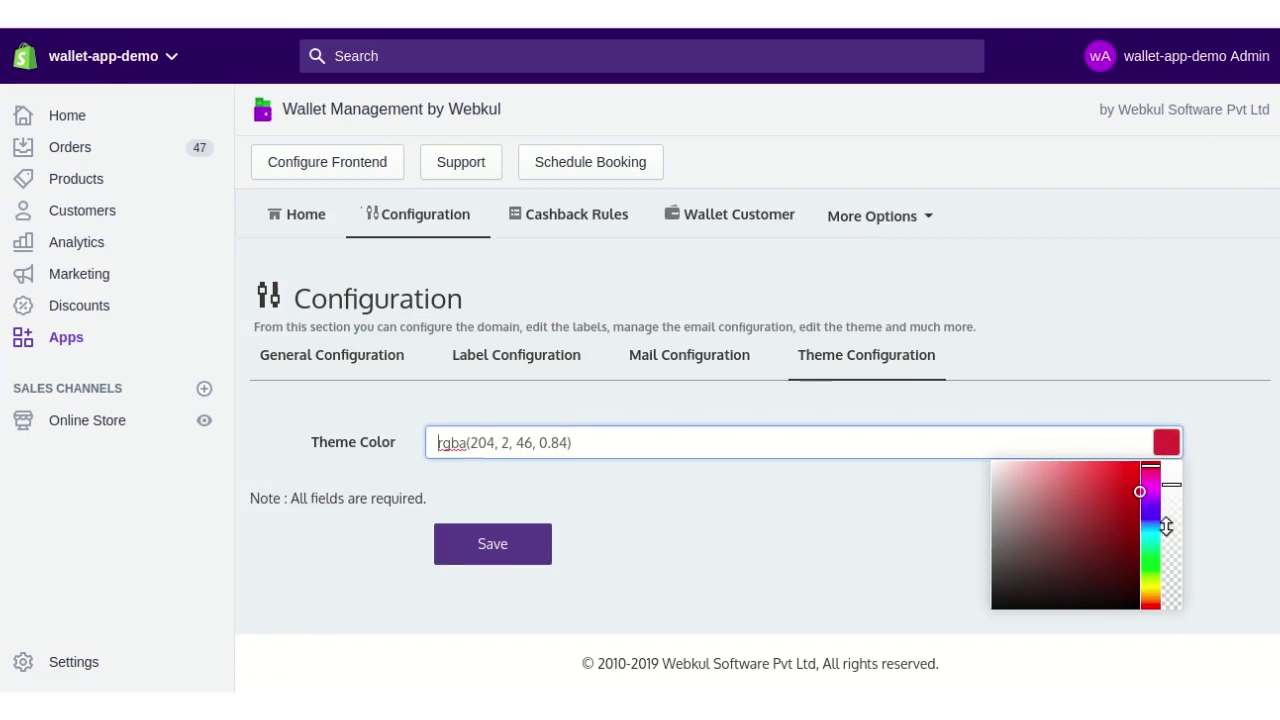
{"action": "left_click", "coordinate": [830, 520]}
Open the cashback rules and examine the listed rules, their statuses and the actions available for the first rule.
{"action": "left_click", "coordinate": [549, 214]}
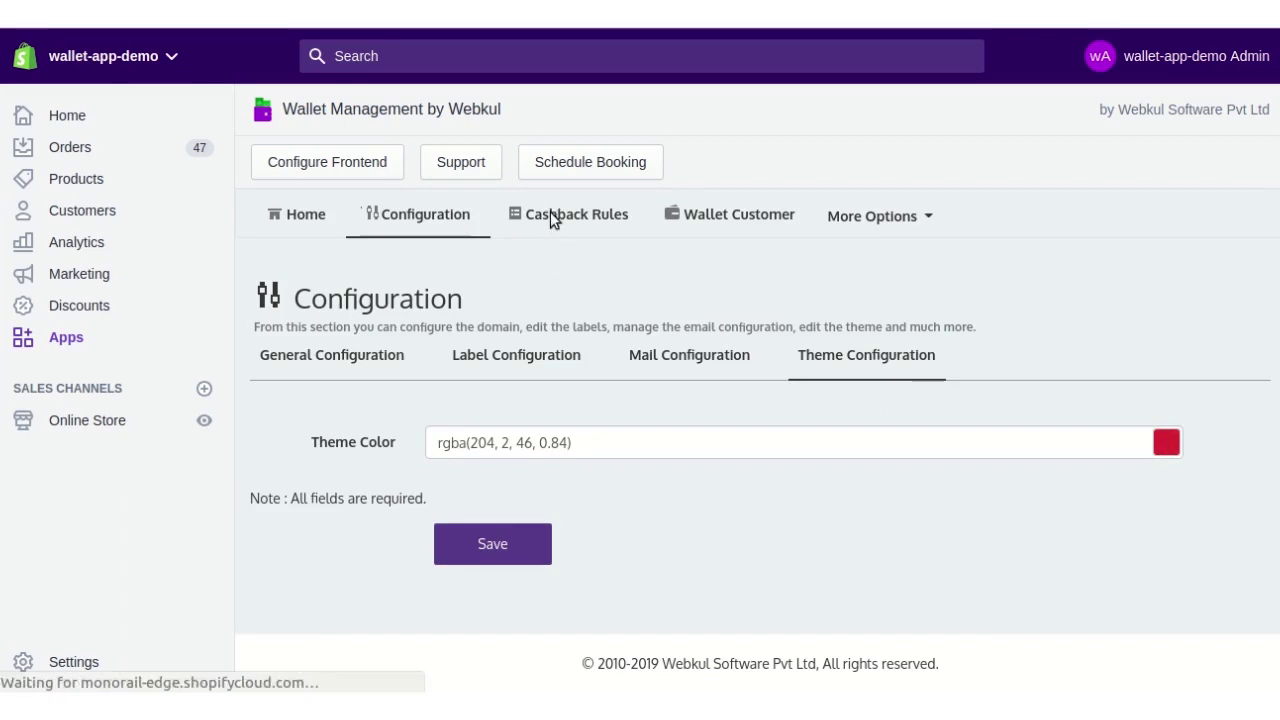
{"action": "scroll", "coordinate": [662, 378], "scroll_direction": "down", "scroll_amount": 3}
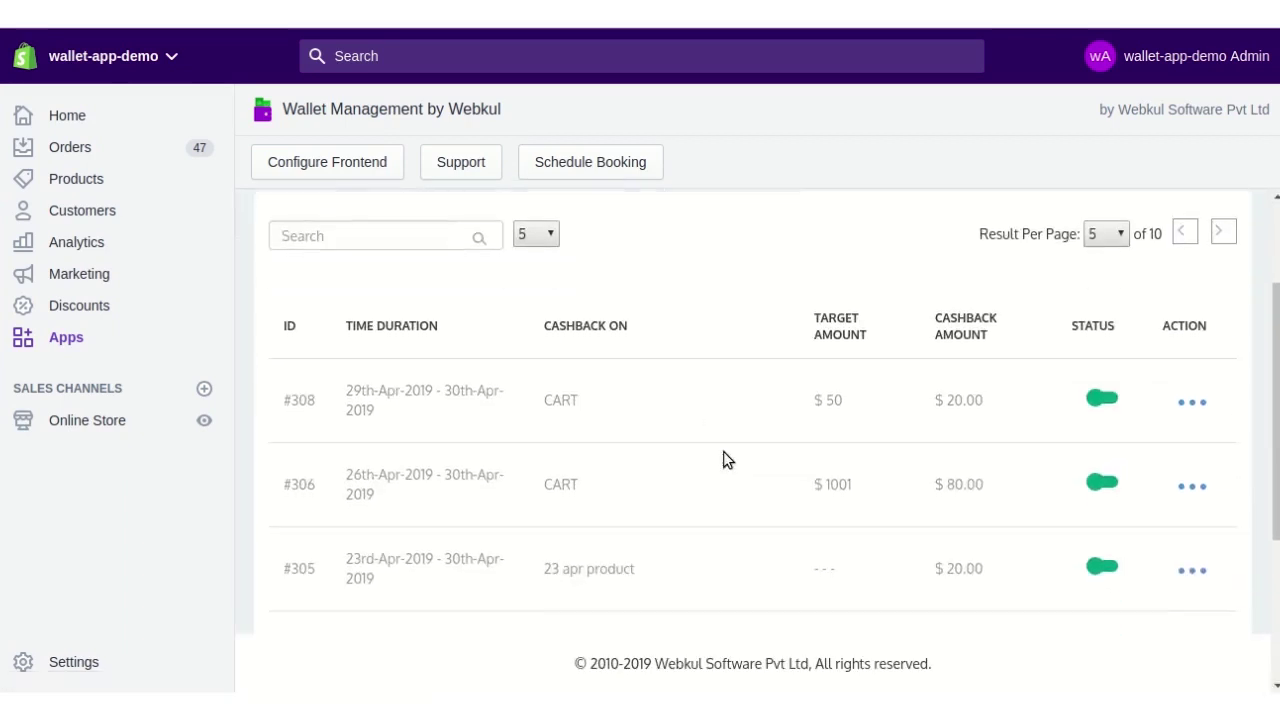
{"action": "scroll", "coordinate": [787, 572], "scroll_direction": "down", "scroll_amount": 2}
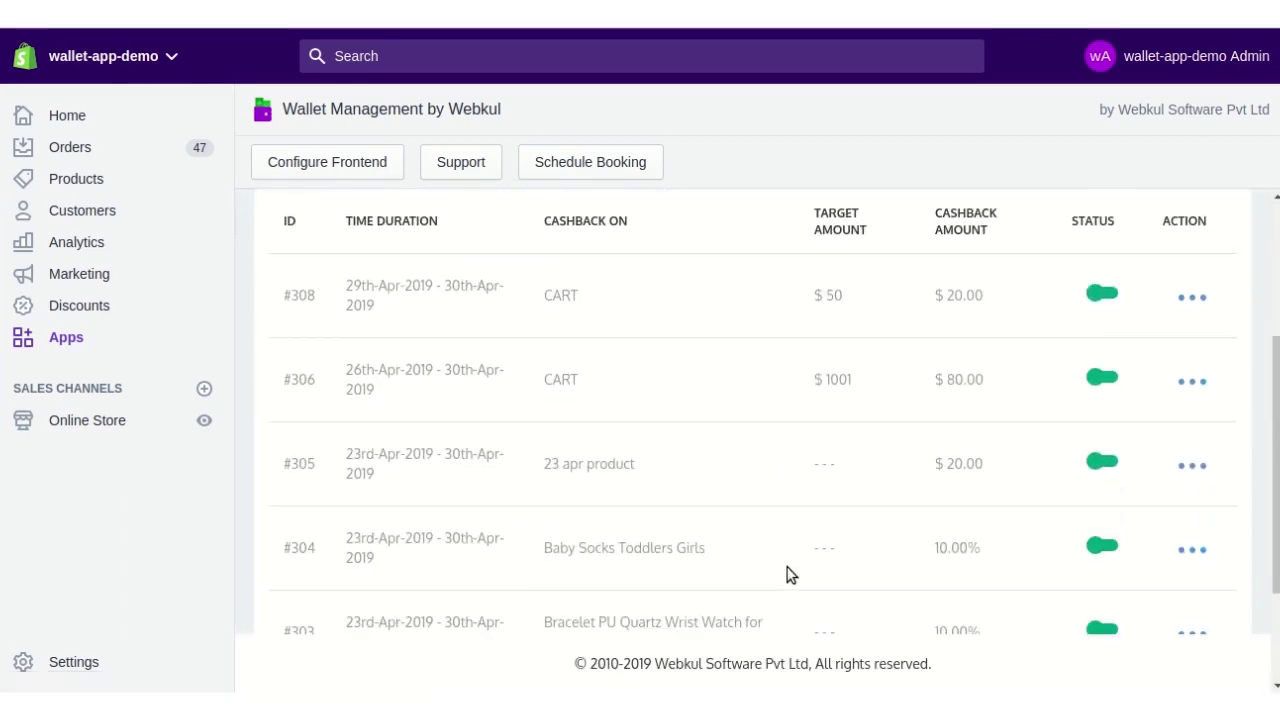
{"action": "scroll", "coordinate": [787, 573], "scroll_direction": "up", "scroll_amount": 3}
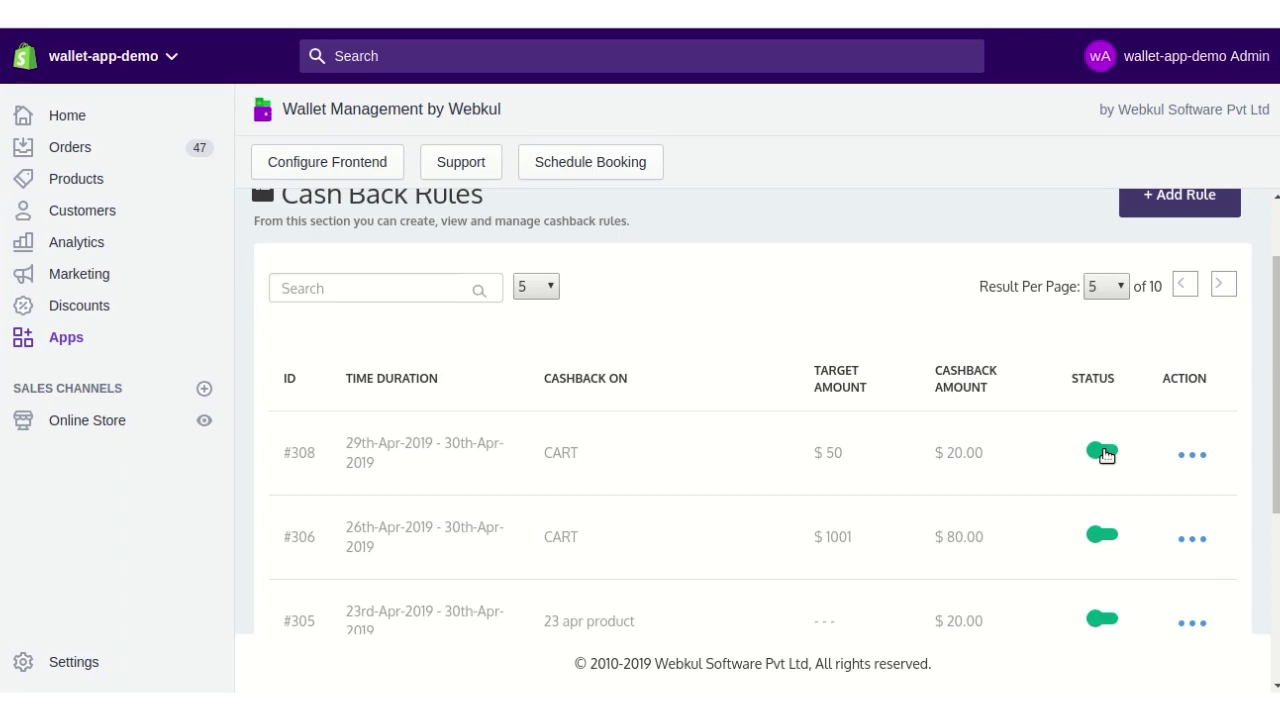
{"action": "left_click", "coordinate": [1200, 455]}
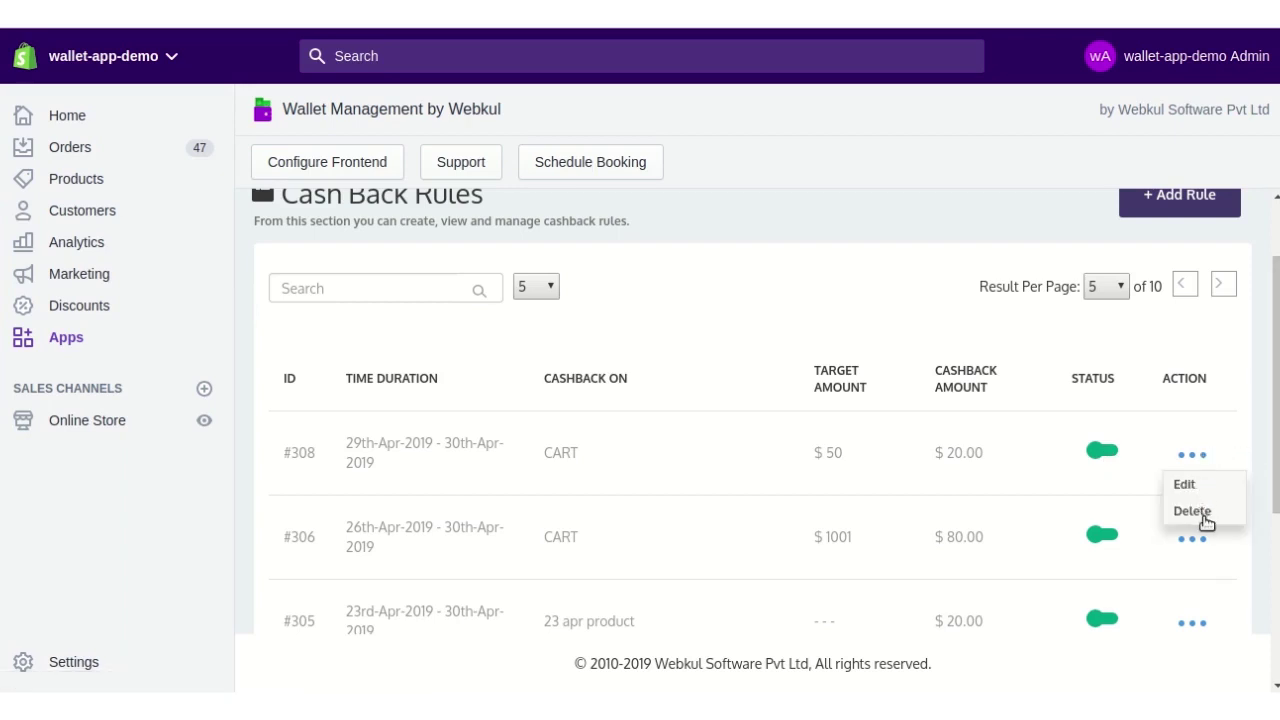
{"action": "left_click", "coordinate": [1194, 452]}
{"action": "key", "text": "ctrl+a"}
{"action": "scroll", "coordinate": [857, 329], "scroll_direction": "up", "scroll_amount": 1}
{"action": "left_click", "coordinate": [857, 329]}
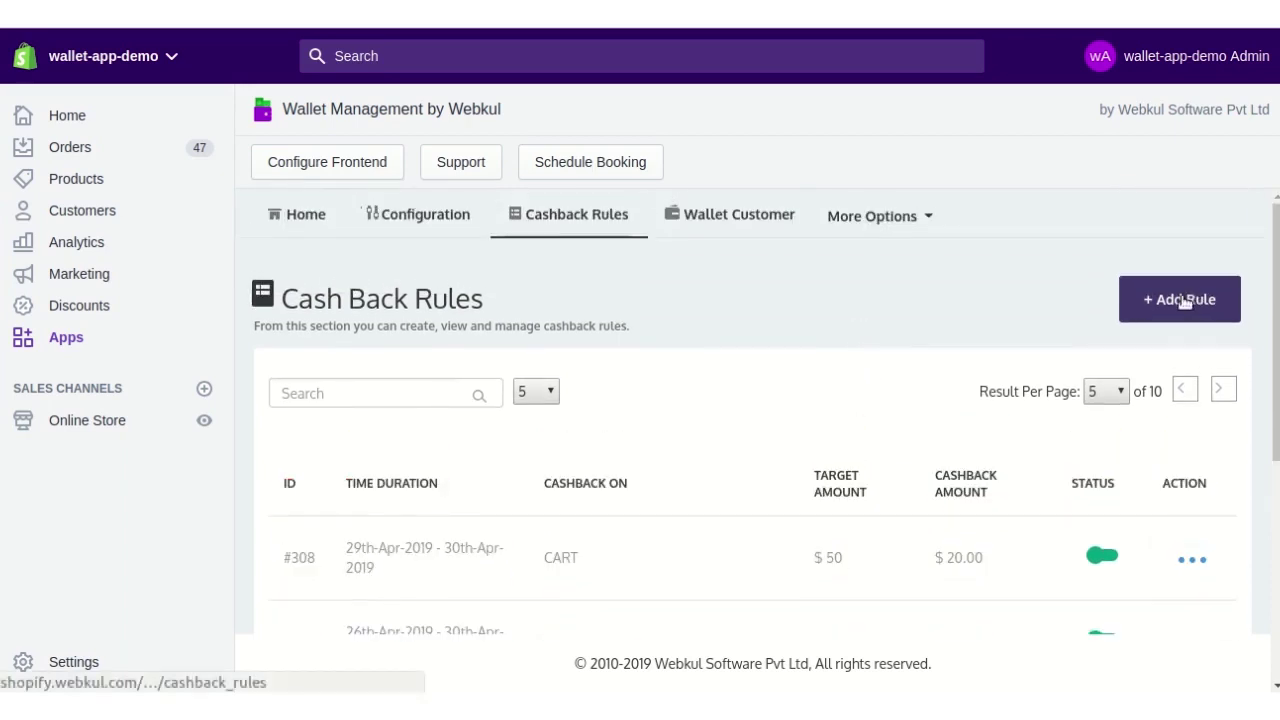
Start adding a new cash back rule and choose PRODUCT as what the cash back applies to.
{"action": "left_click", "coordinate": [1177, 299]}
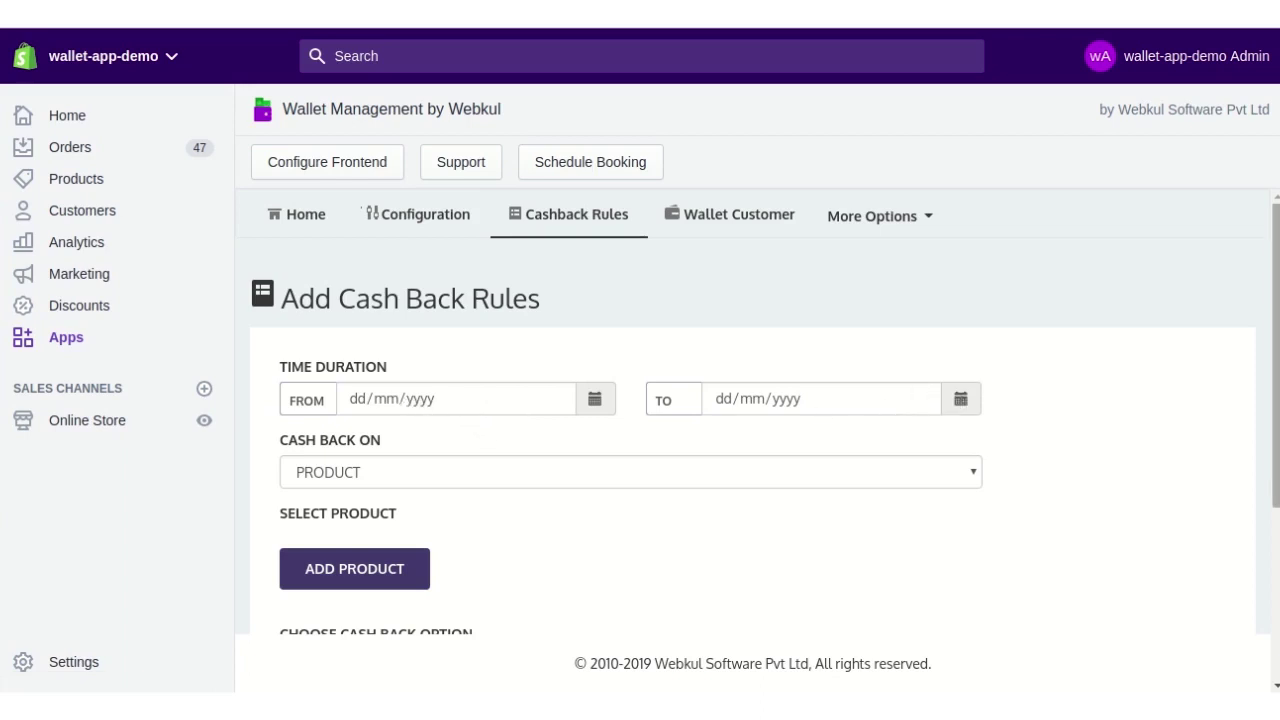
{"action": "scroll", "coordinate": [894, 405], "scroll_direction": "down", "scroll_amount": 3}
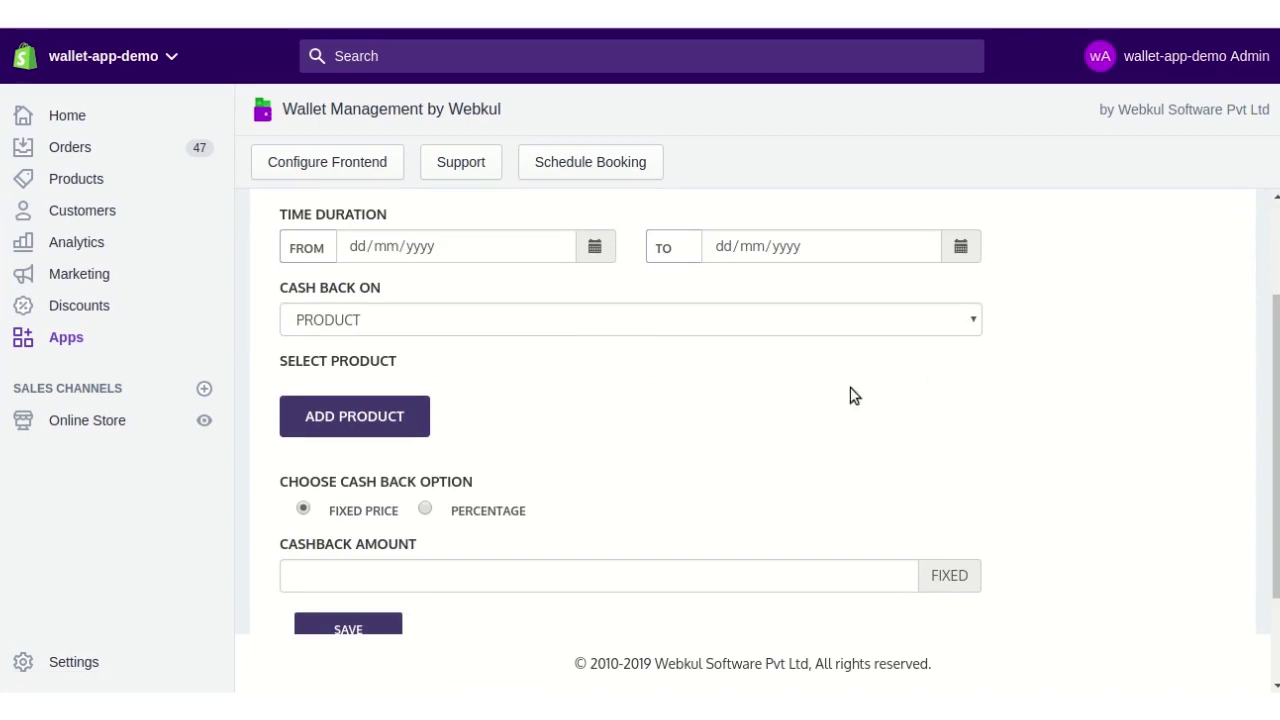
{"action": "left_click", "coordinate": [677, 329]}
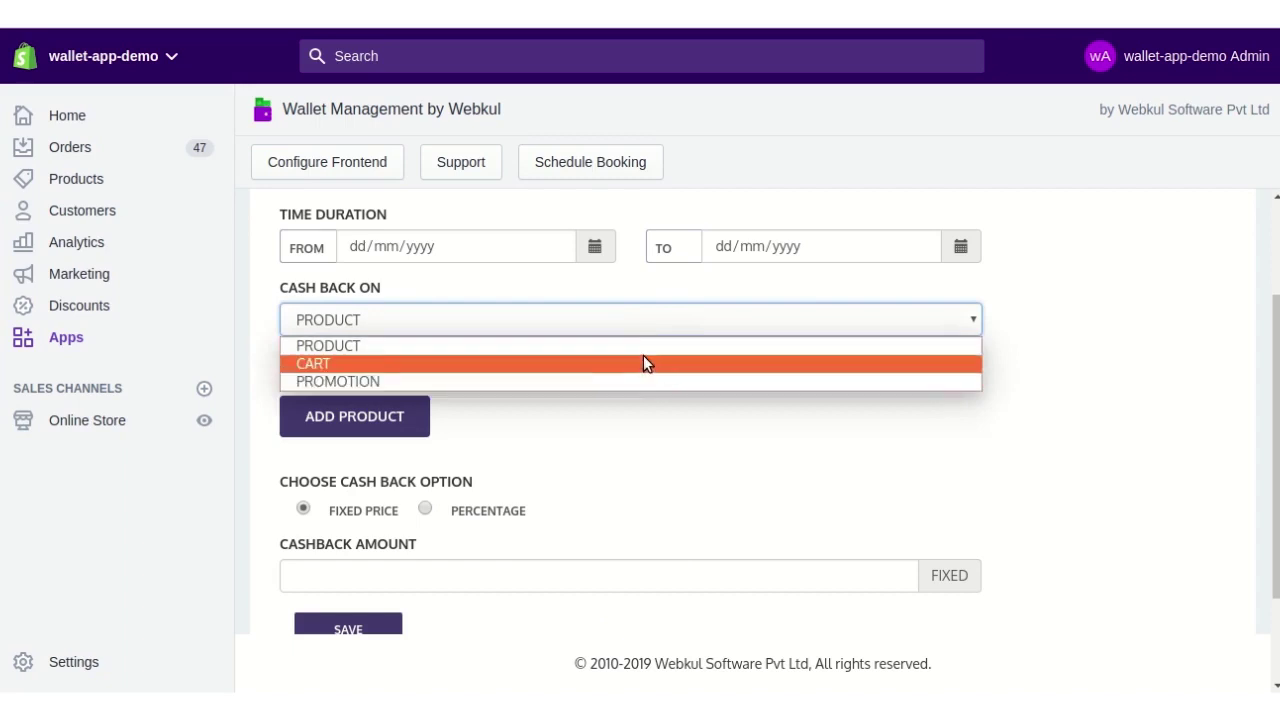
{"action": "left_click", "coordinate": [645, 350]}
{"action": "scroll", "coordinate": [643, 386], "scroll_direction": "down", "scroll_amount": 2}
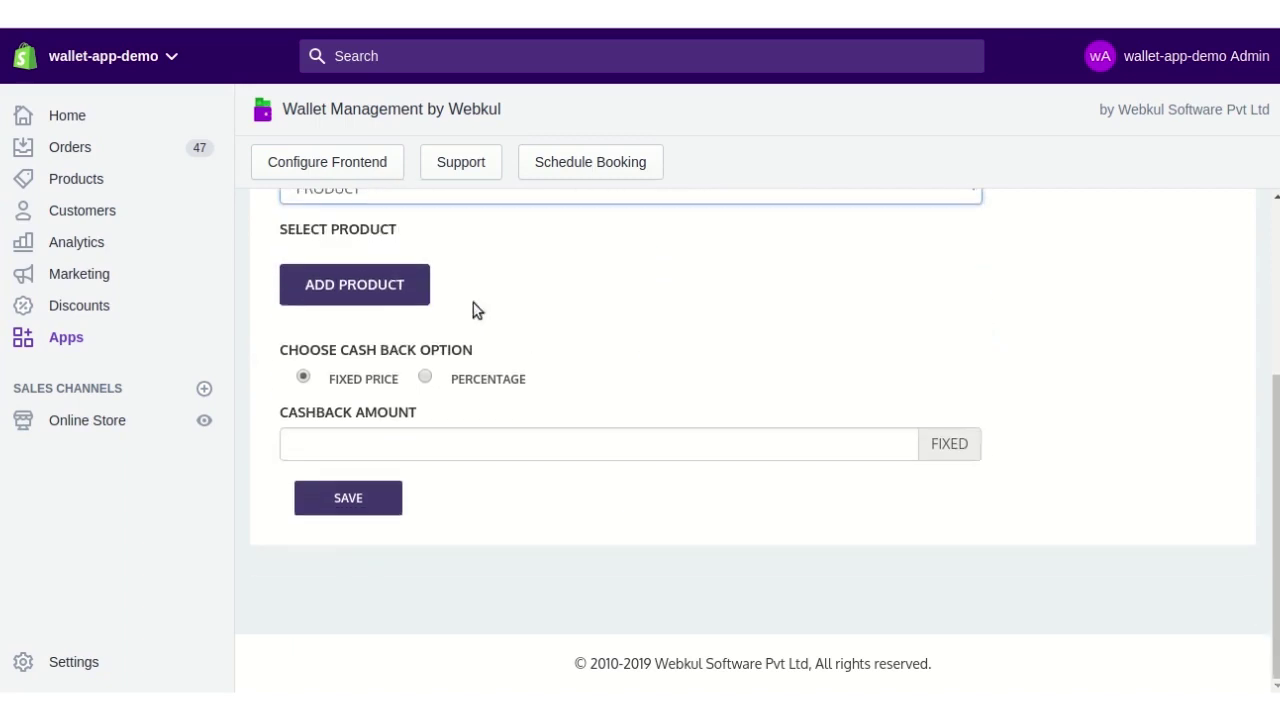
{"action": "scroll", "coordinate": [625, 277], "scroll_direction": "up", "scroll_amount": 2}
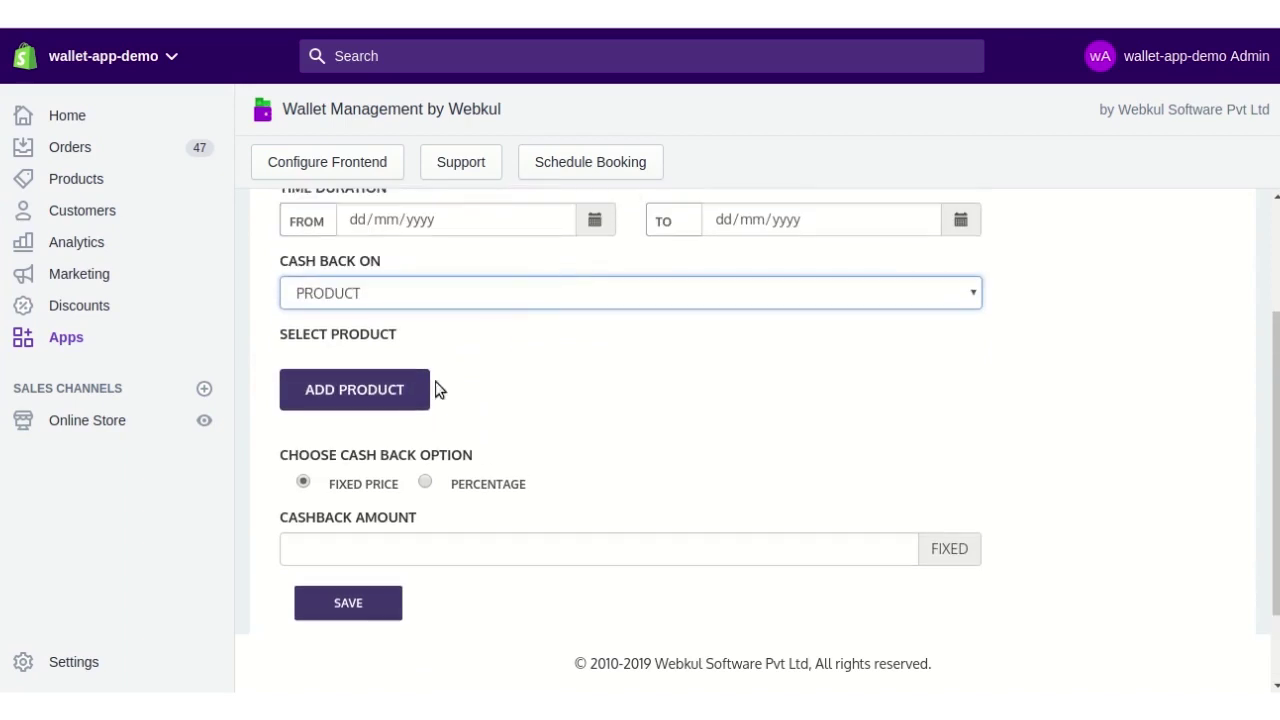
Add 23 apr product, Baby Cartoon Socks For Boys and Girls, Baby Socks Toddlers Girls and Bracelet PU Quartz Wrist Watch for Ladies to the rule.
{"action": "left_click", "coordinate": [363, 389]}
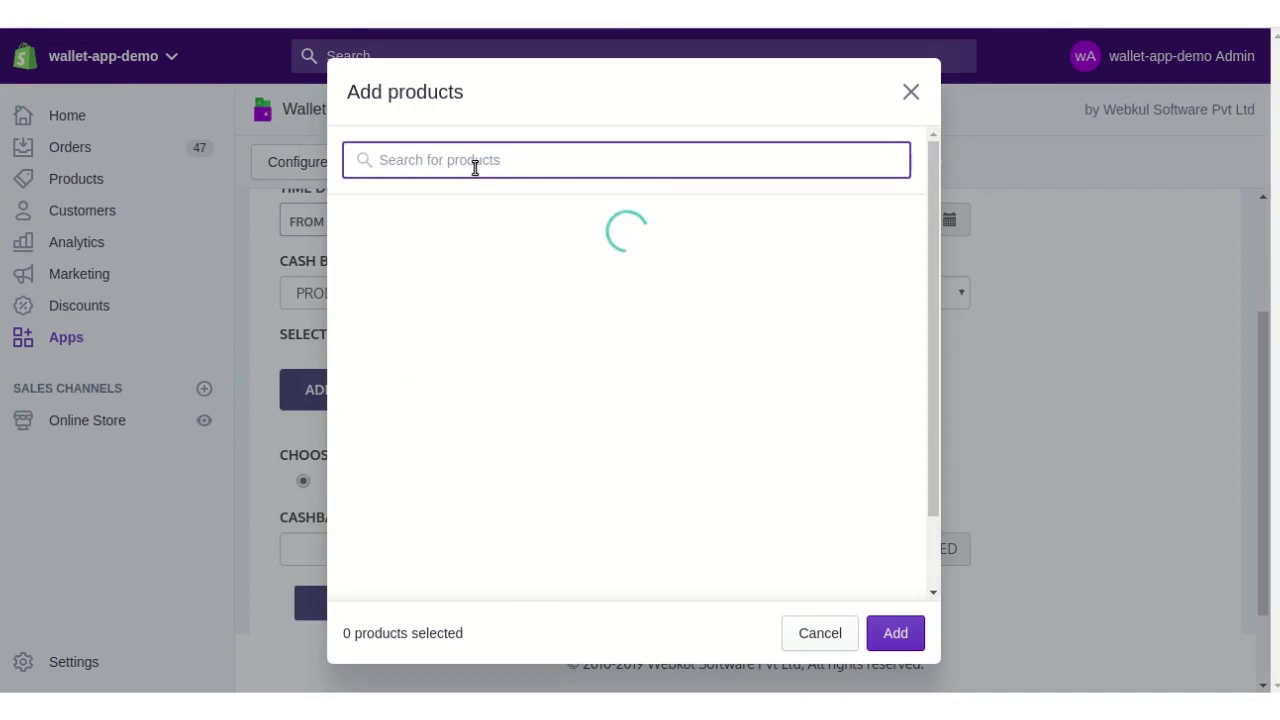
{"action": "left_click", "coordinate": [353, 232]}
{"action": "left_click", "coordinate": [353, 303]}
{"action": "left_click", "coordinate": [351, 374]}
{"action": "left_click", "coordinate": [351, 446]}
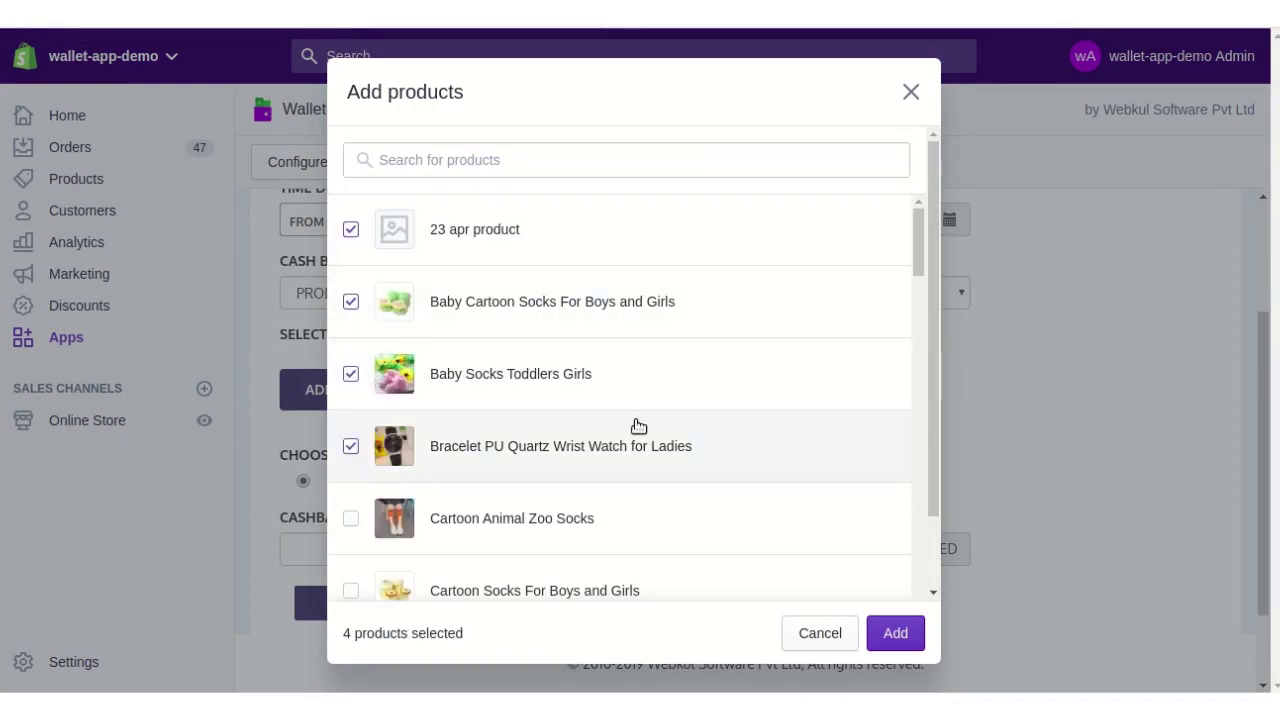
{"action": "scroll", "coordinate": [637, 424], "scroll_direction": "down", "scroll_amount": 3}
{"action": "scroll", "coordinate": [635, 427], "scroll_direction": "down", "scroll_amount": 3}
{"action": "left_click", "coordinate": [896, 633]}
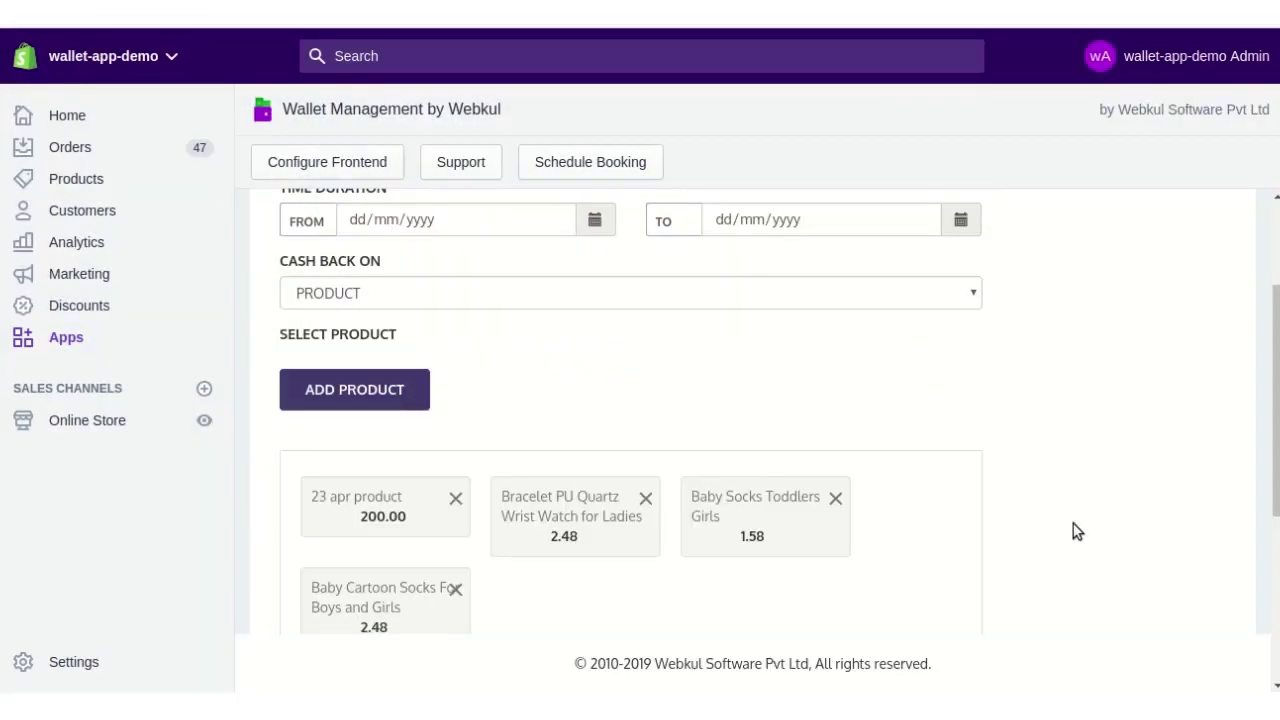
Try to save the product cash back rule with the fixed price option and no dates or cashback amount.
{"action": "scroll", "coordinate": [1070, 525], "scroll_direction": "down", "scroll_amount": 3}
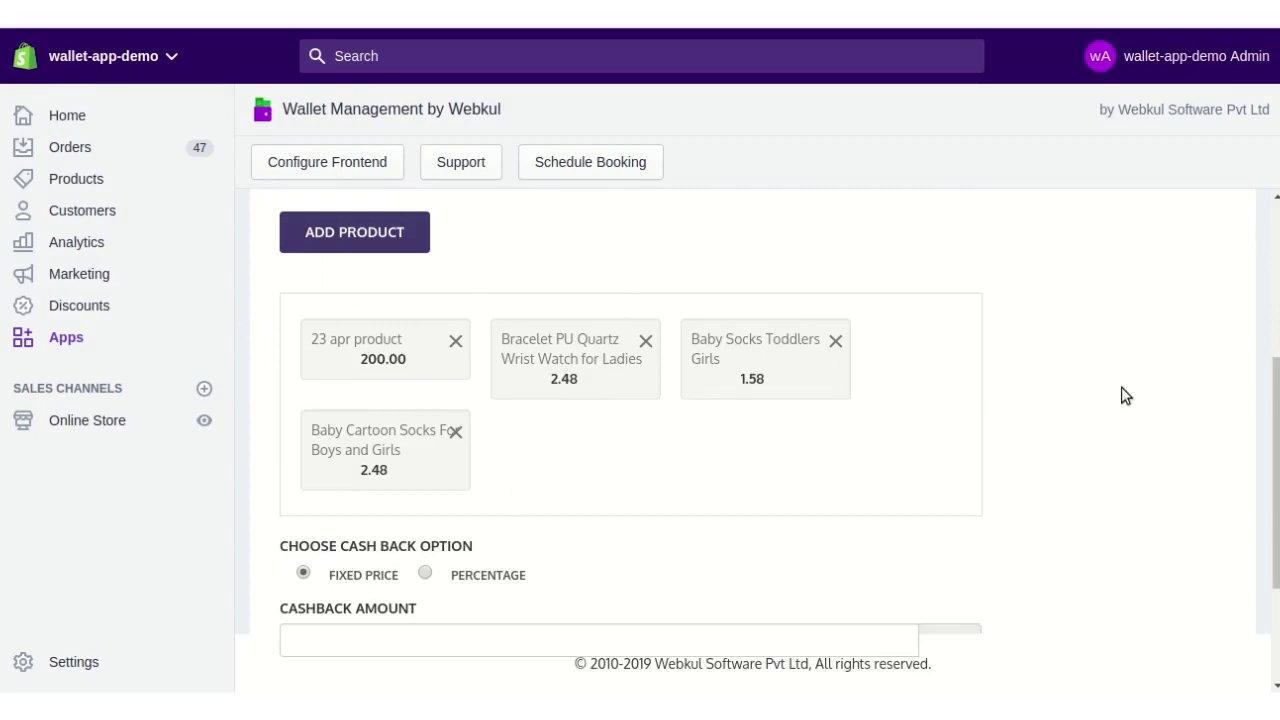
{"action": "scroll", "coordinate": [1130, 388], "scroll_direction": "down", "scroll_amount": 3}
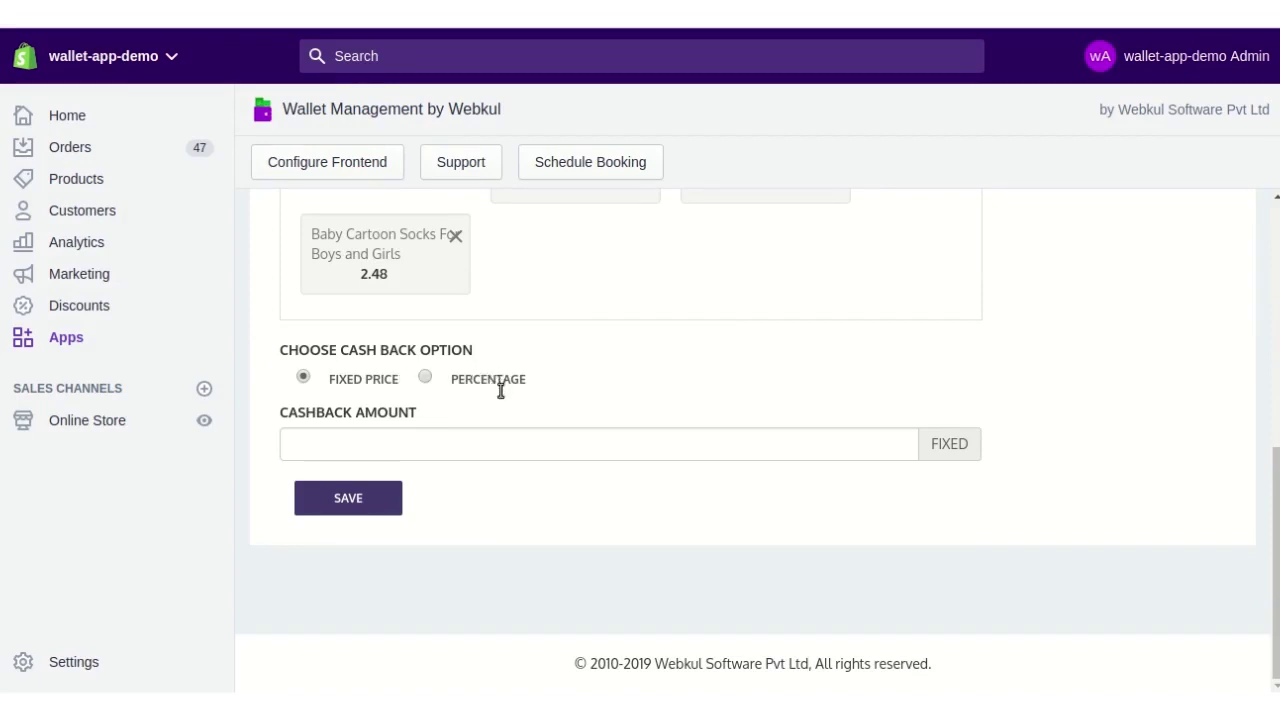
{"action": "left_click", "coordinate": [425, 448]}
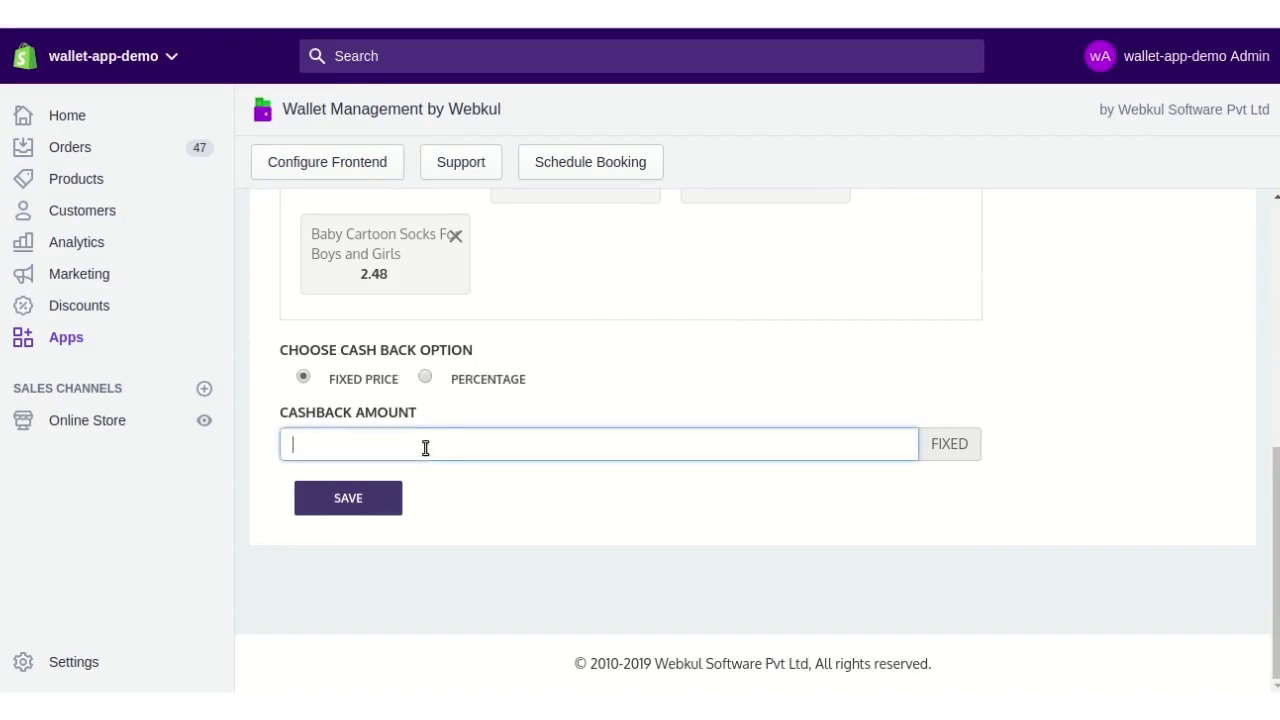
{"action": "left_click", "coordinate": [376, 500]}
{"action": "scroll", "coordinate": [671, 473], "scroll_direction": "up", "scroll_amount": 5}
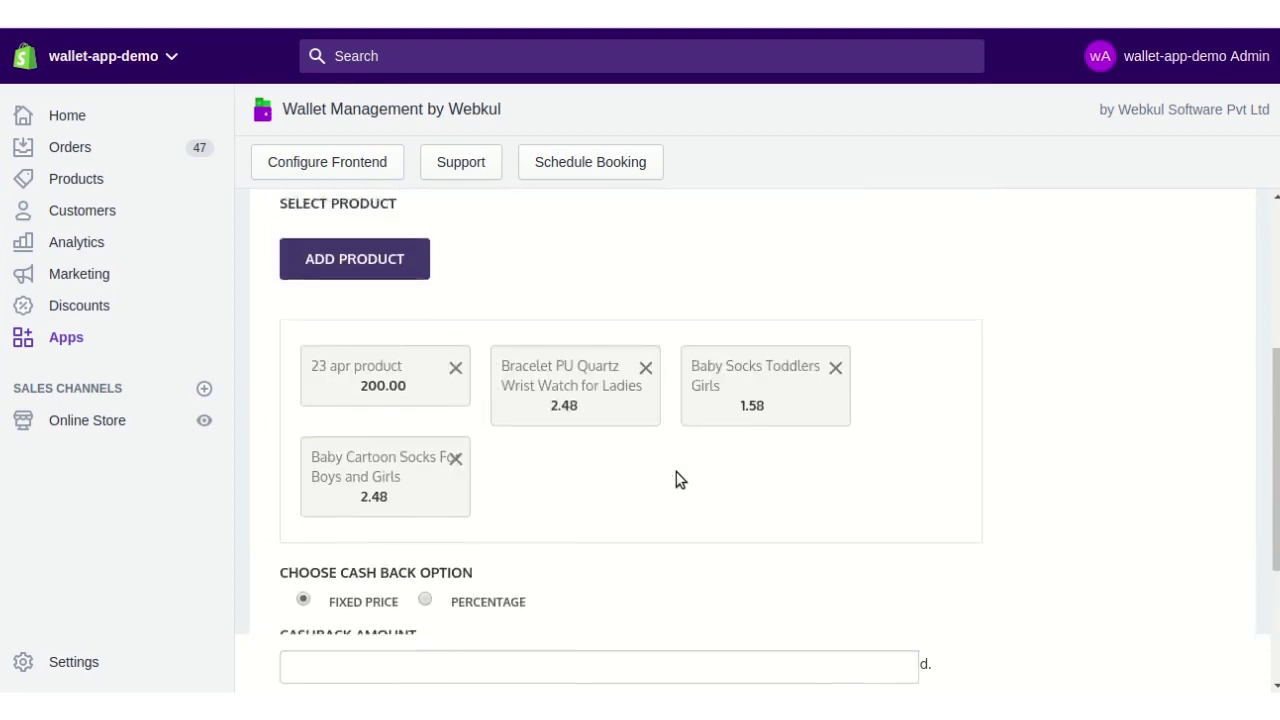
Change the rule's cash back basis to CART and set the target amount to 500.
{"action": "left_click", "coordinate": [509, 419]}
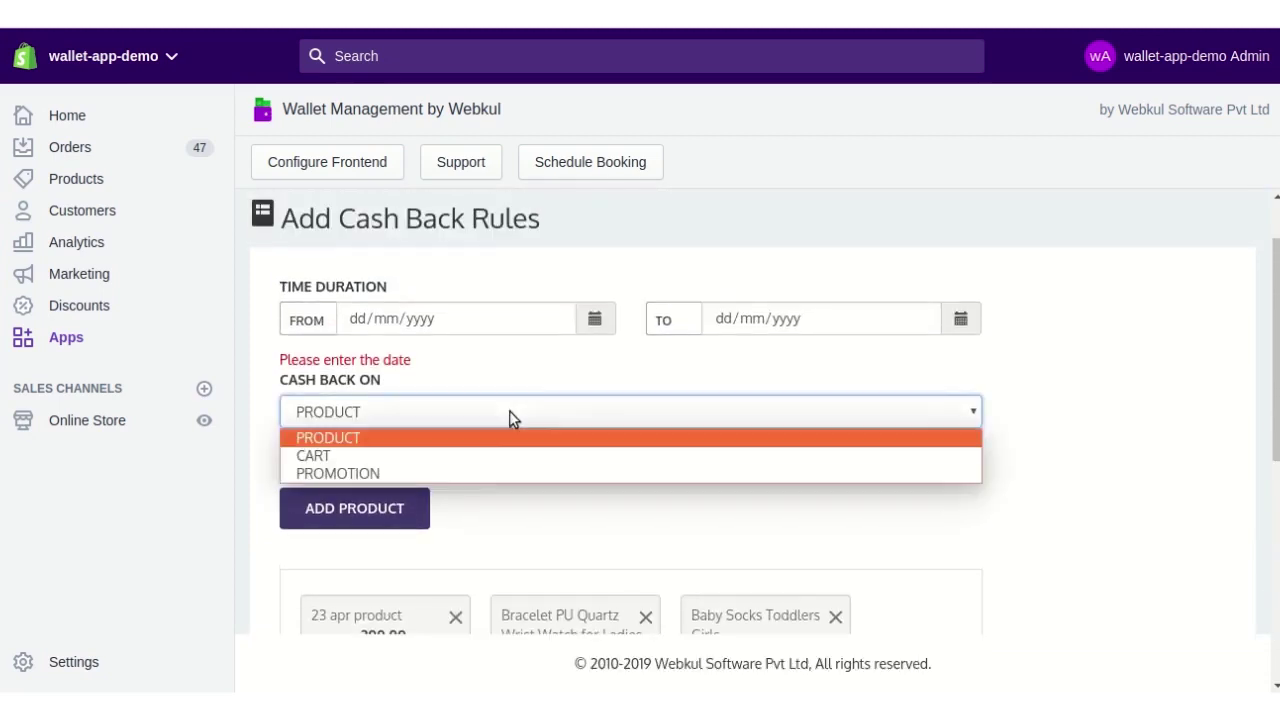
{"action": "left_click", "coordinate": [477, 458]}
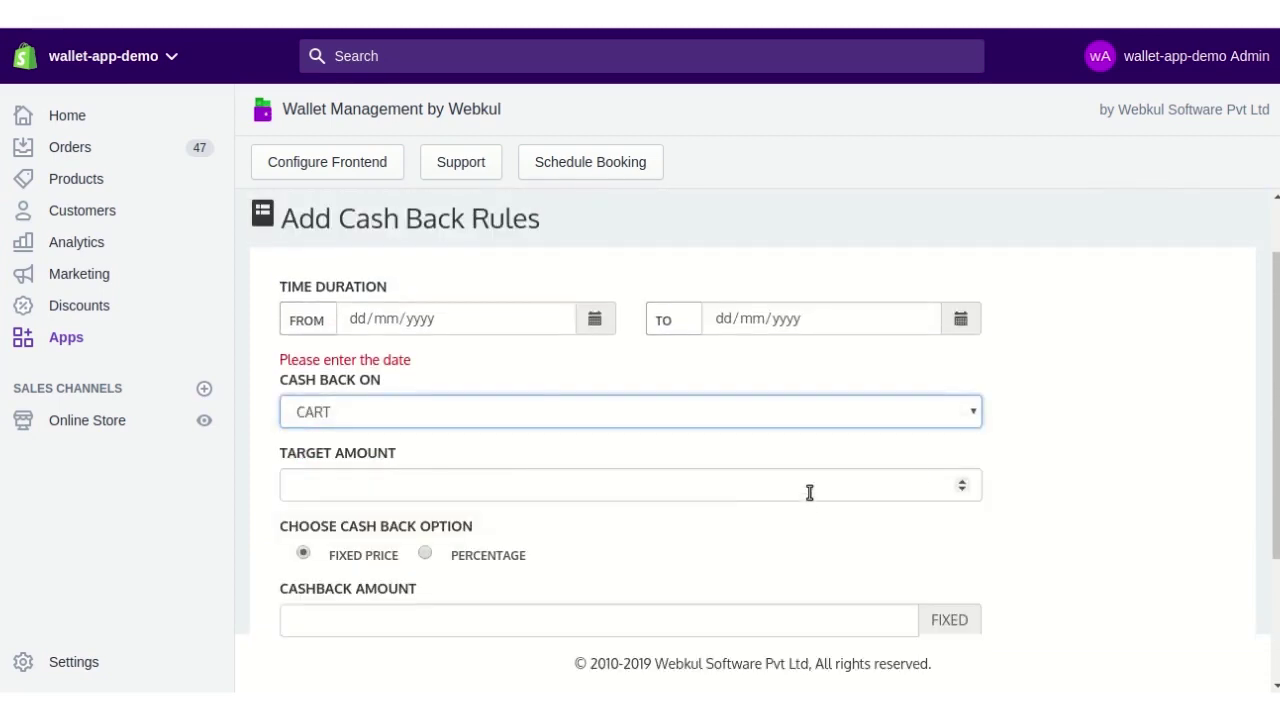
{"action": "scroll", "coordinate": [527, 364], "scroll_direction": "down", "scroll_amount": 1}
{"action": "left_click", "coordinate": [332, 432]}
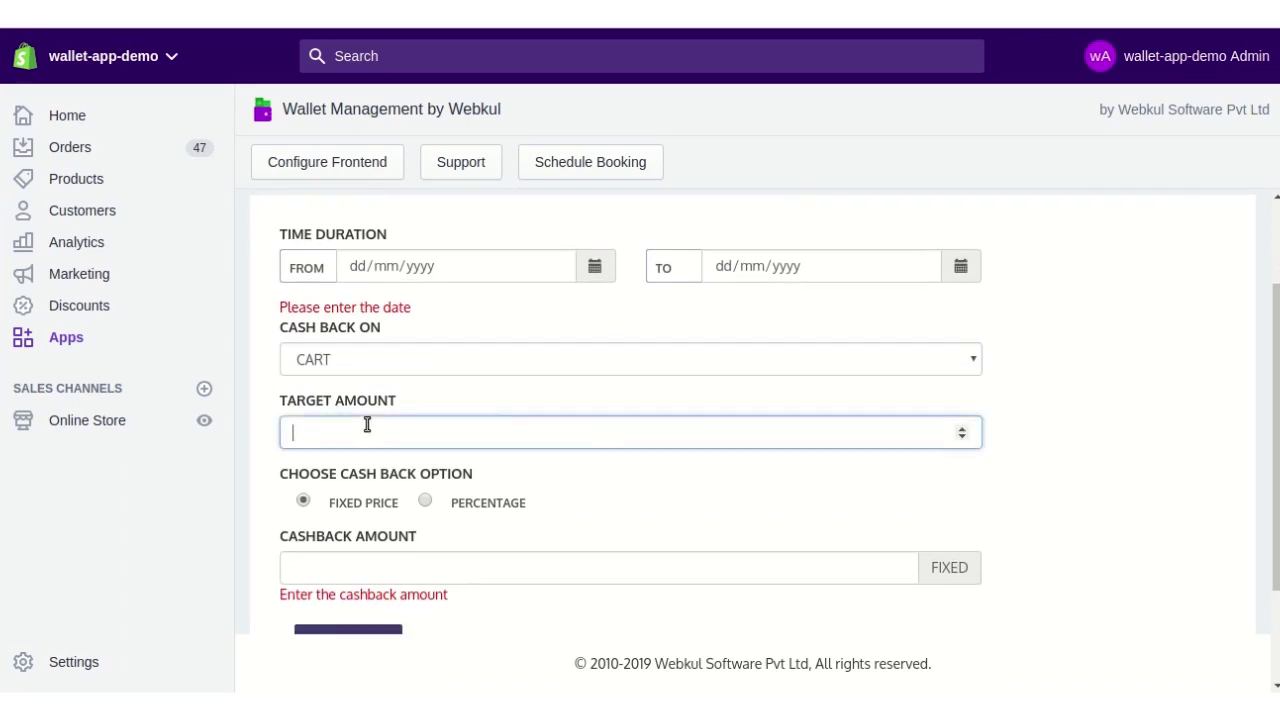
{"action": "left_click", "coordinate": [1150, 413]}
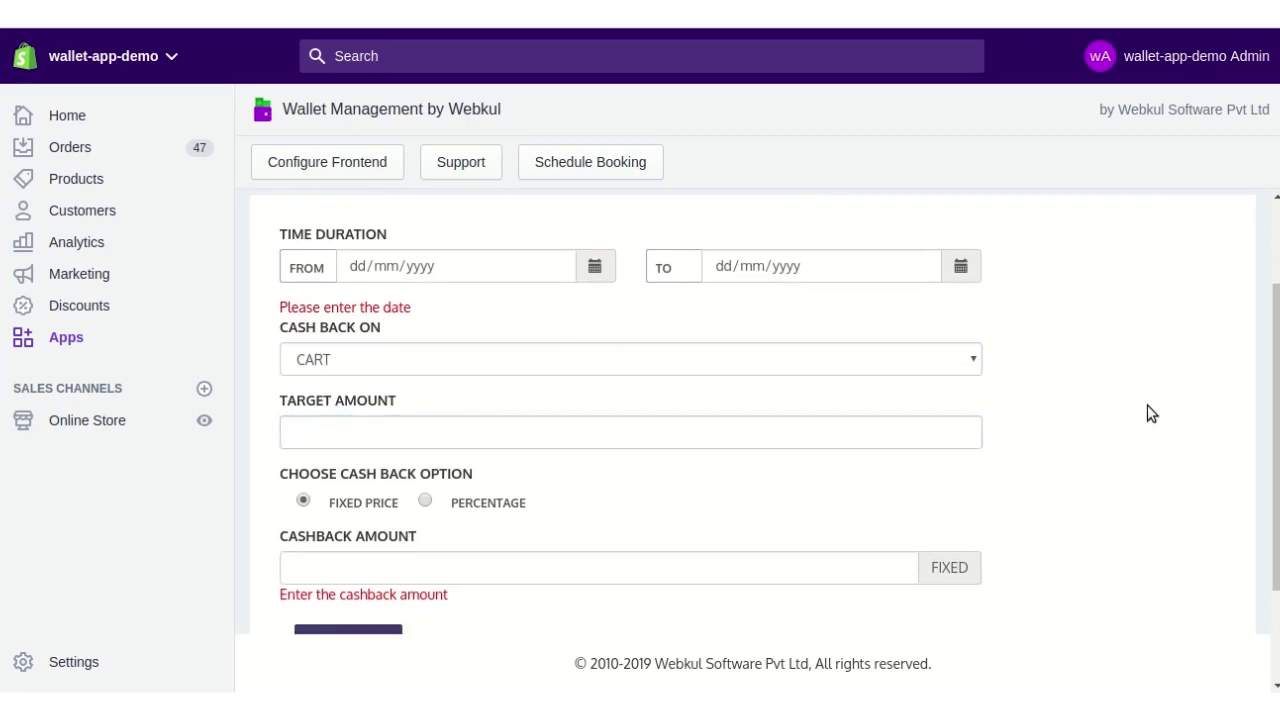
{"action": "scroll", "coordinate": [1150, 413], "scroll_direction": "down", "scroll_amount": 2}
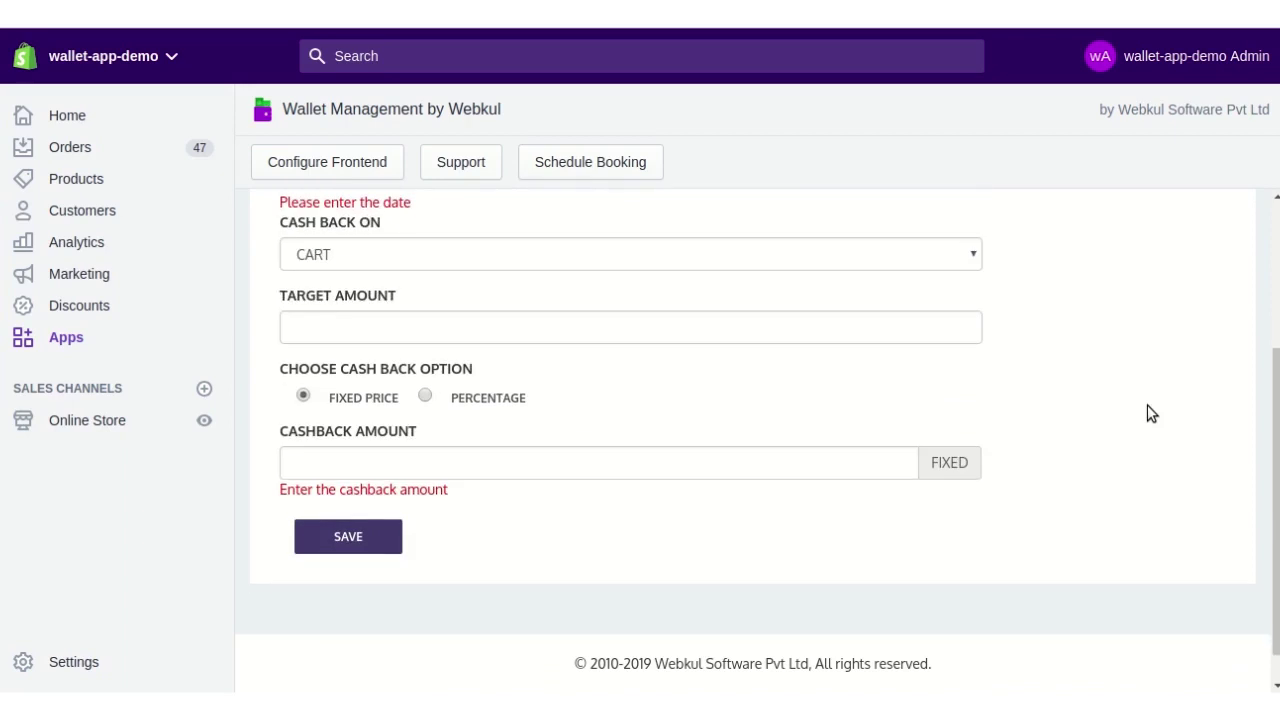
{"action": "left_click", "coordinate": [394, 320]}
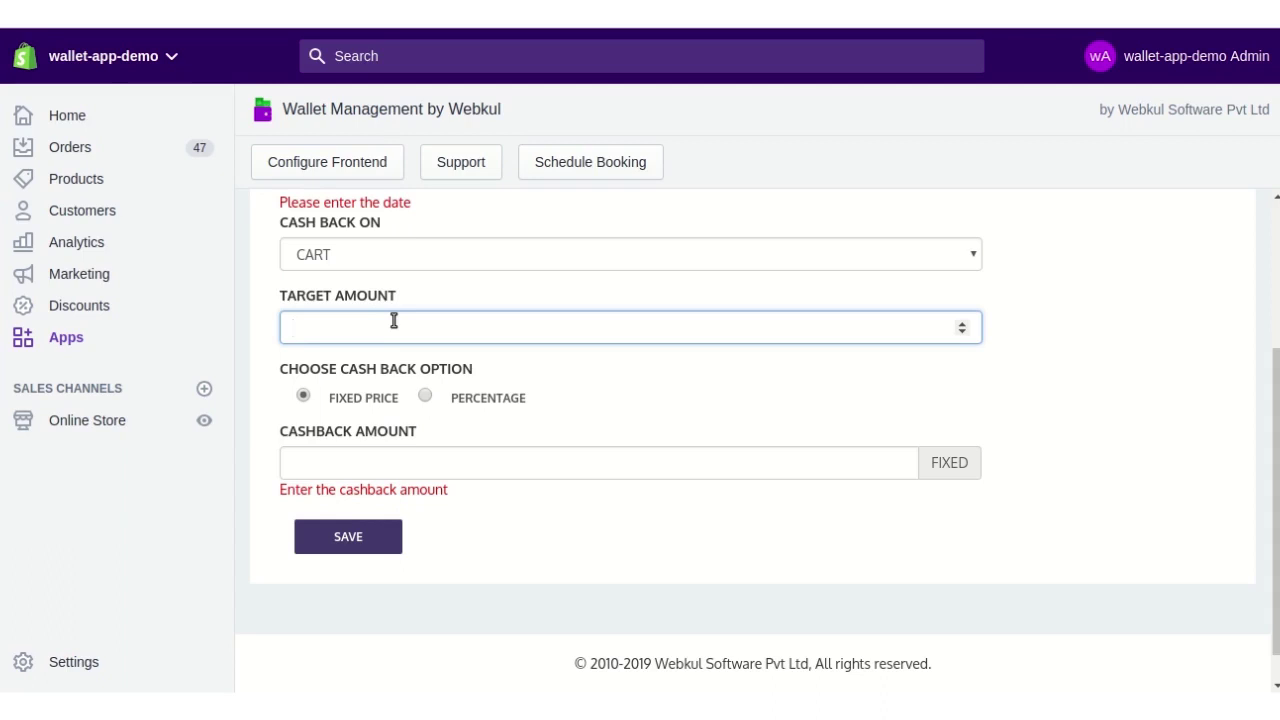
{"action": "type", "text": "500"}
{"action": "left_click", "coordinate": [1012, 278]}
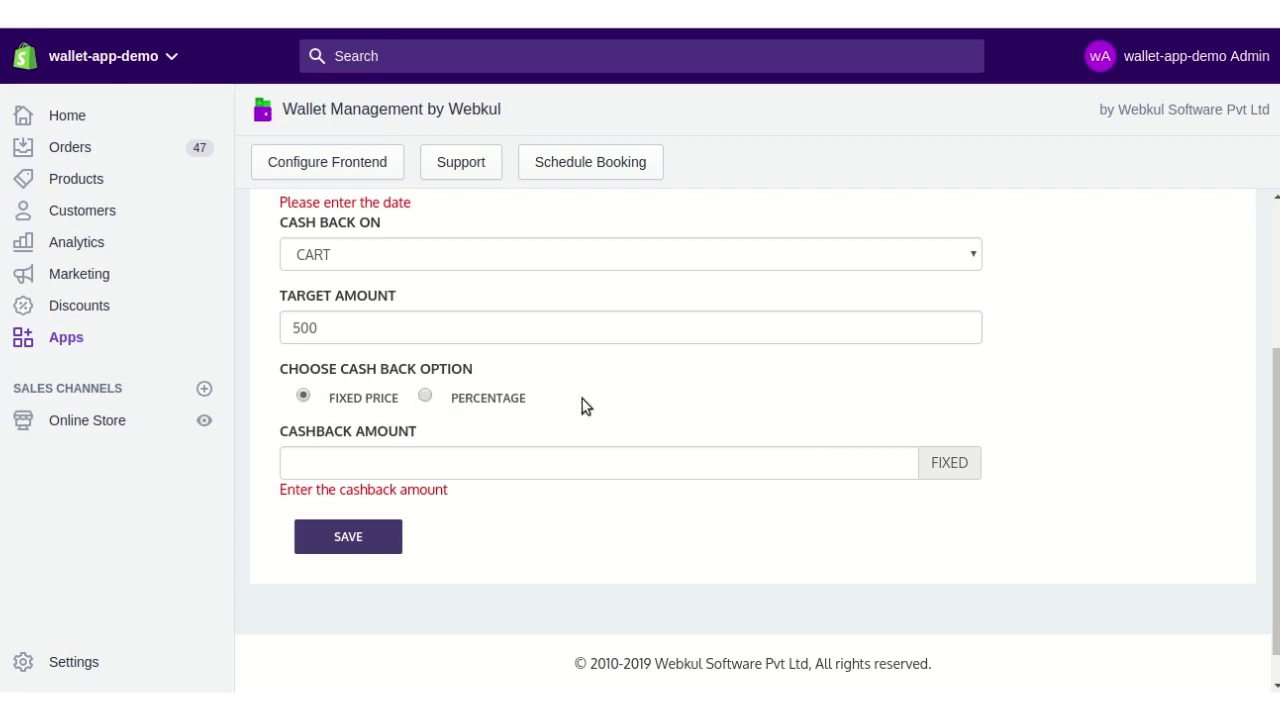
Change the rule's cash back basis to PROMOTION and choose For new user as the promotional cashback.
{"action": "scroll", "coordinate": [697, 556], "scroll_direction": "up", "scroll_amount": 3}
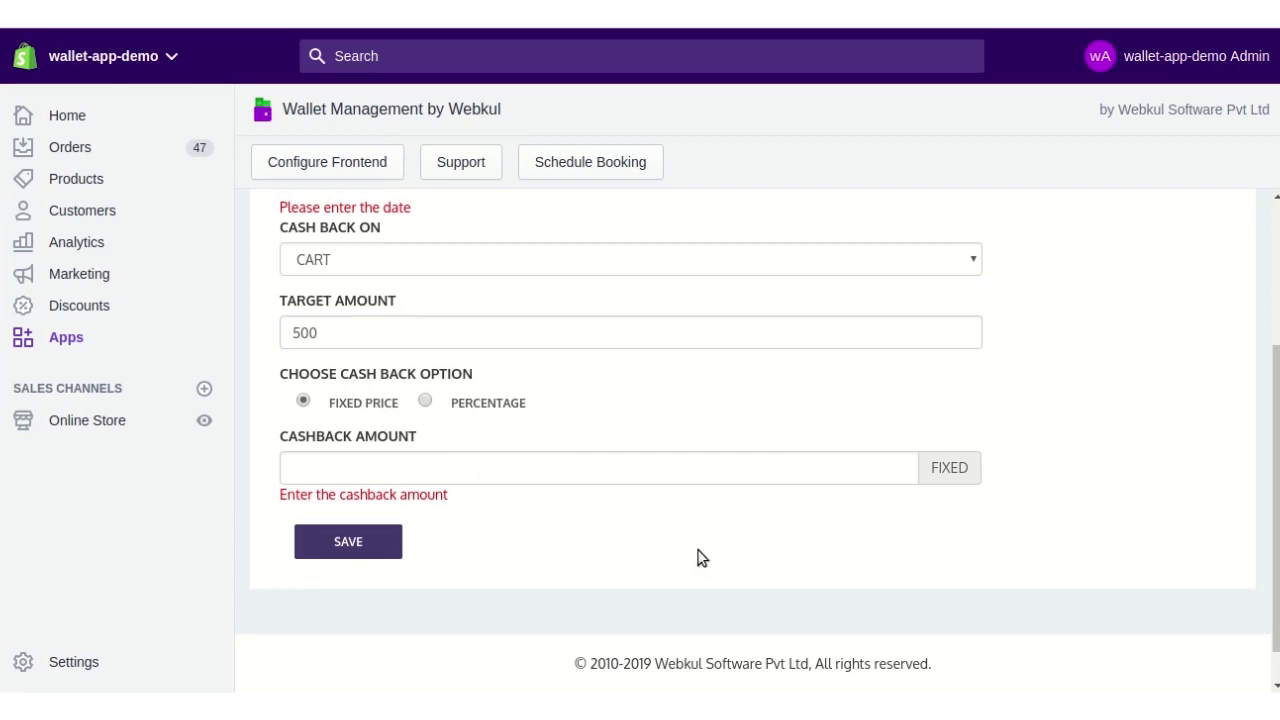
{"action": "scroll", "coordinate": [463, 470], "scroll_direction": "down", "scroll_amount": 2}
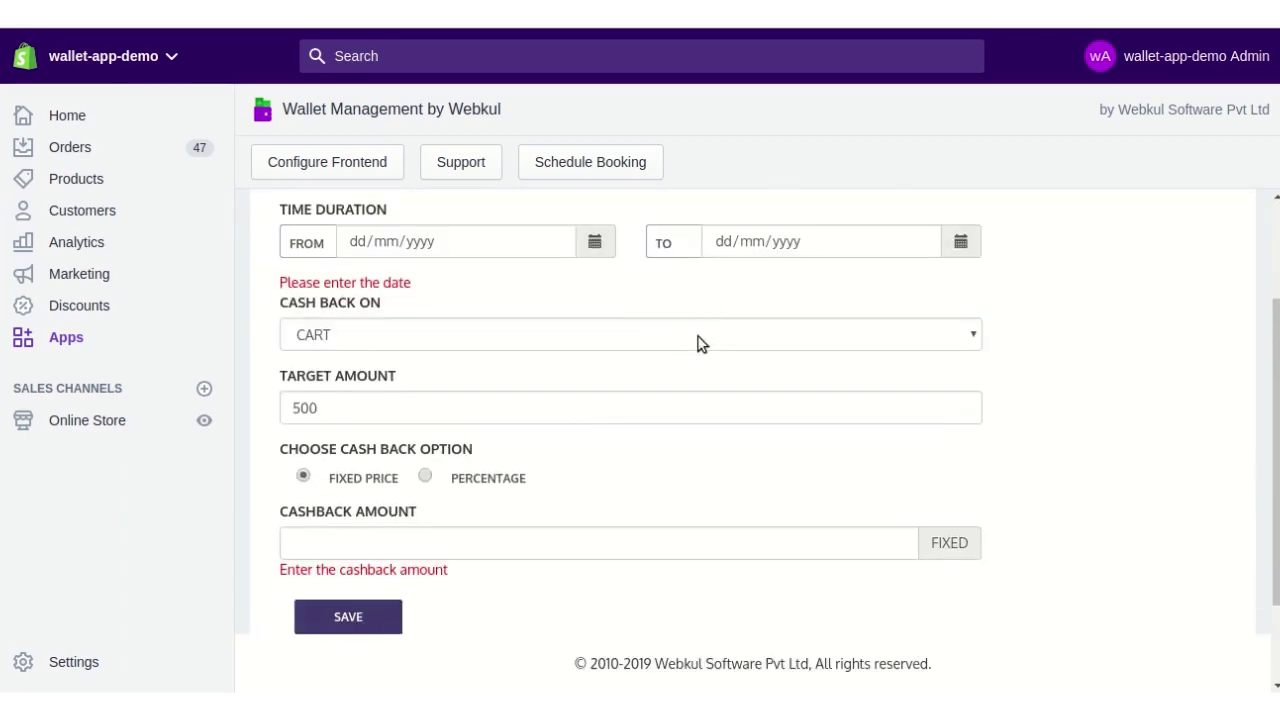
{"action": "left_click", "coordinate": [700, 337]}
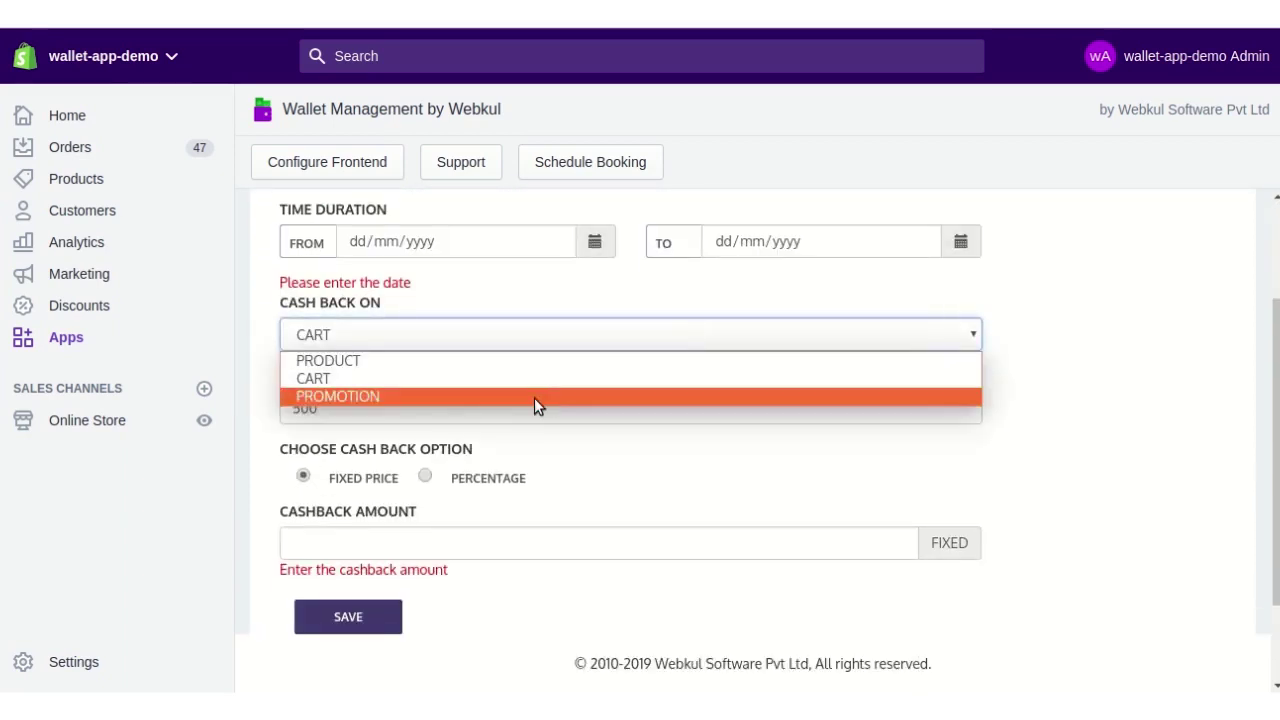
{"action": "left_click", "coordinate": [534, 398]}
{"action": "left_click", "coordinate": [560, 415]}
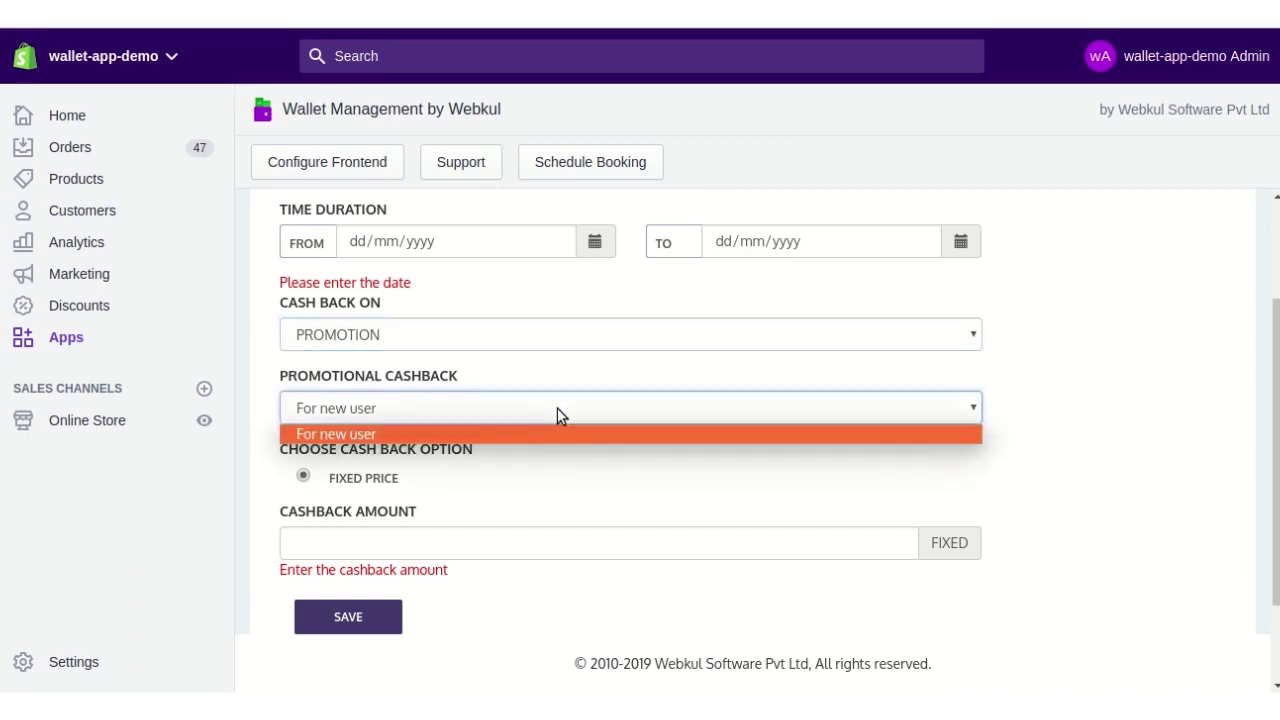
{"action": "left_click", "coordinate": [522, 436]}
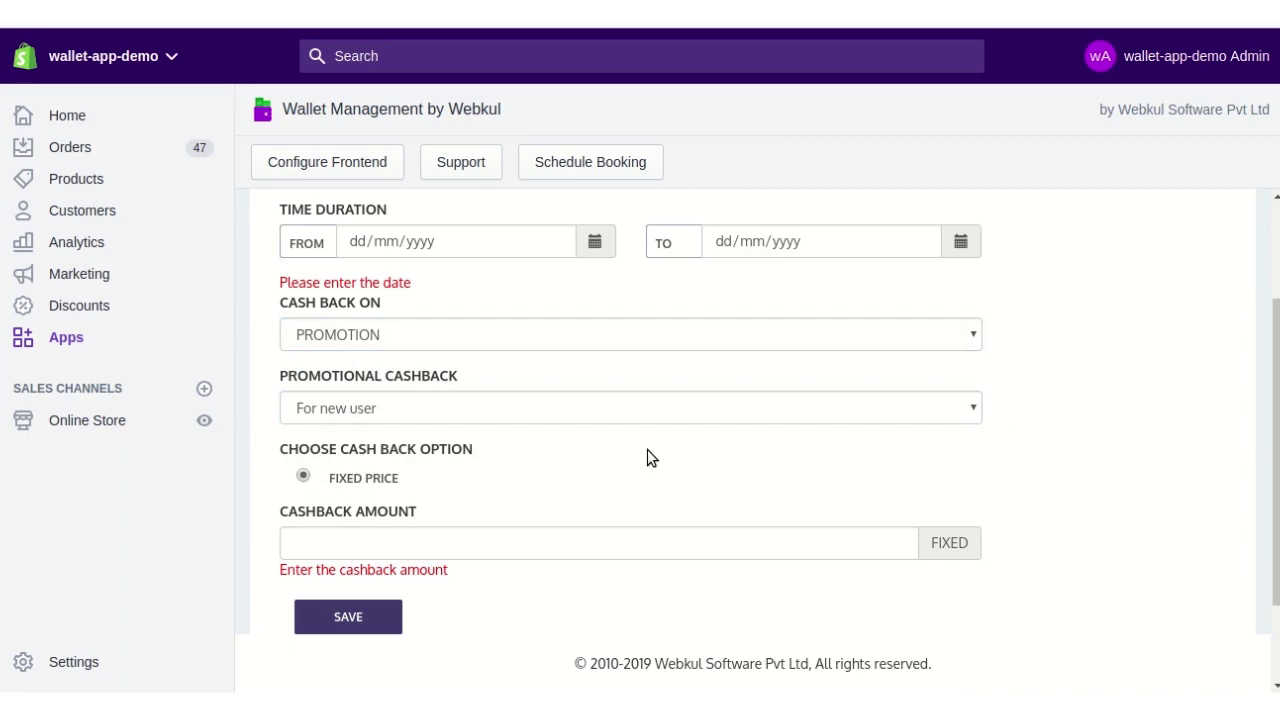
Set the promotion rule's fixed price cashback amount to 100.
{"action": "scroll", "coordinate": [647, 458], "scroll_direction": "down", "scroll_amount": 2}
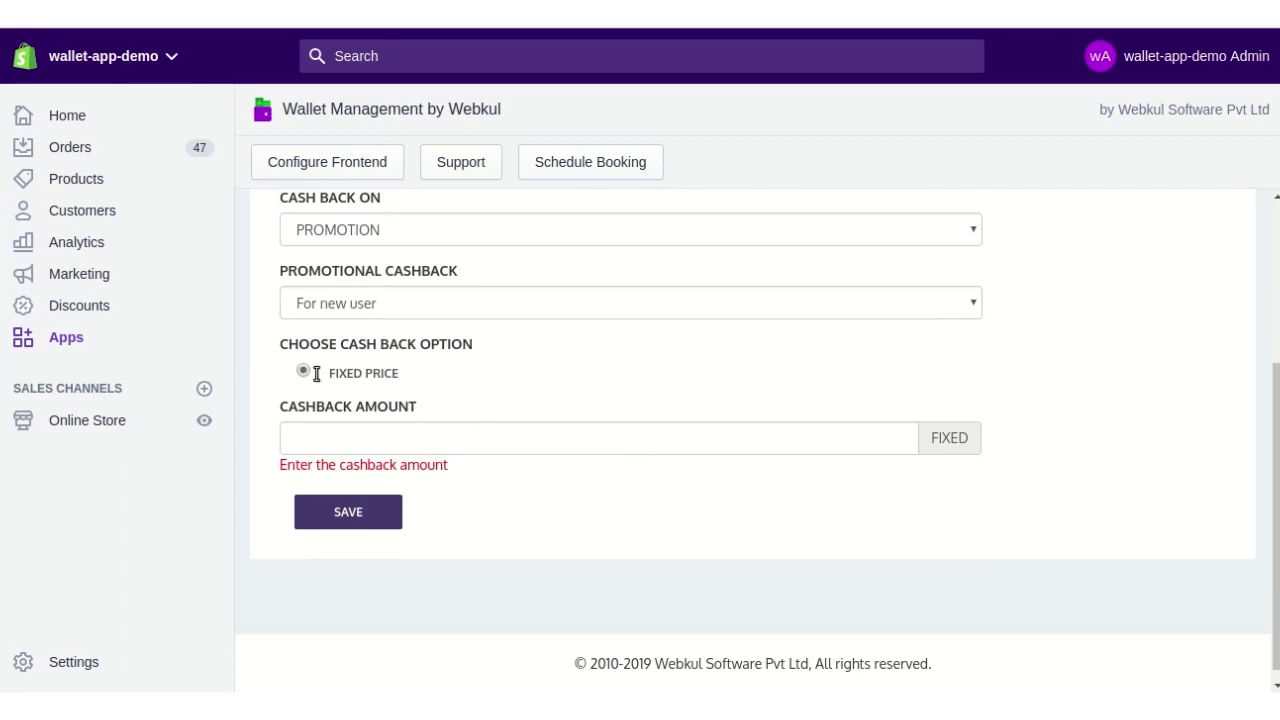
{"action": "left_click", "coordinate": [388, 437]}
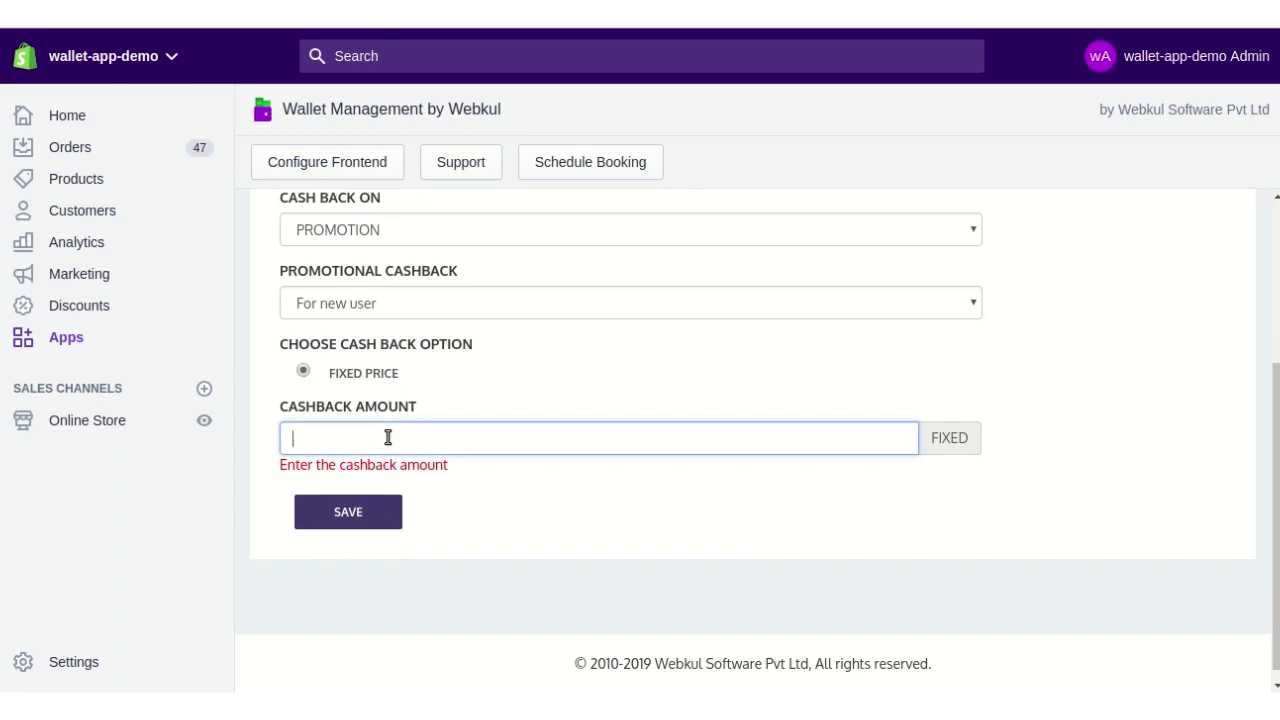
{"action": "type", "text": "100"}
{"action": "left_click", "coordinate": [1140, 310]}
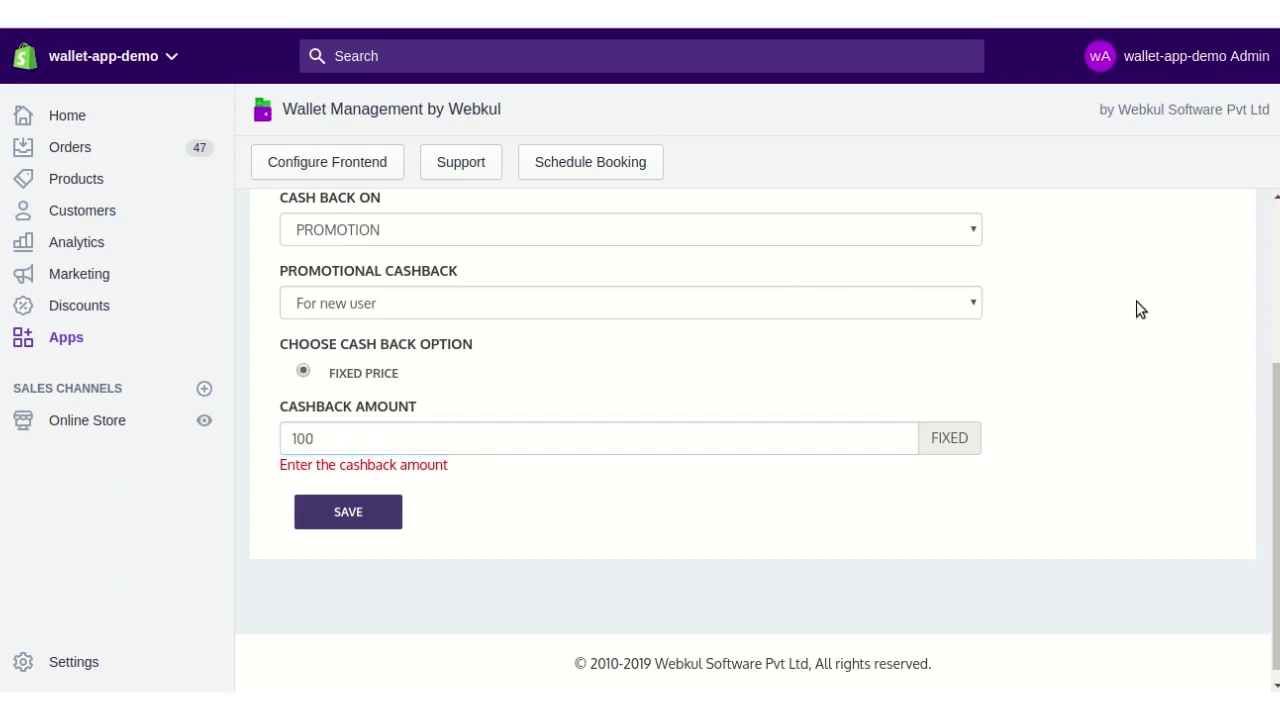
Leave the new rule unsaved, open cart cash back rule #308 for editing and review its dates, target amount and cashback settings.
{"action": "scroll", "coordinate": [1137, 302], "scroll_direction": "up", "scroll_amount": 3}
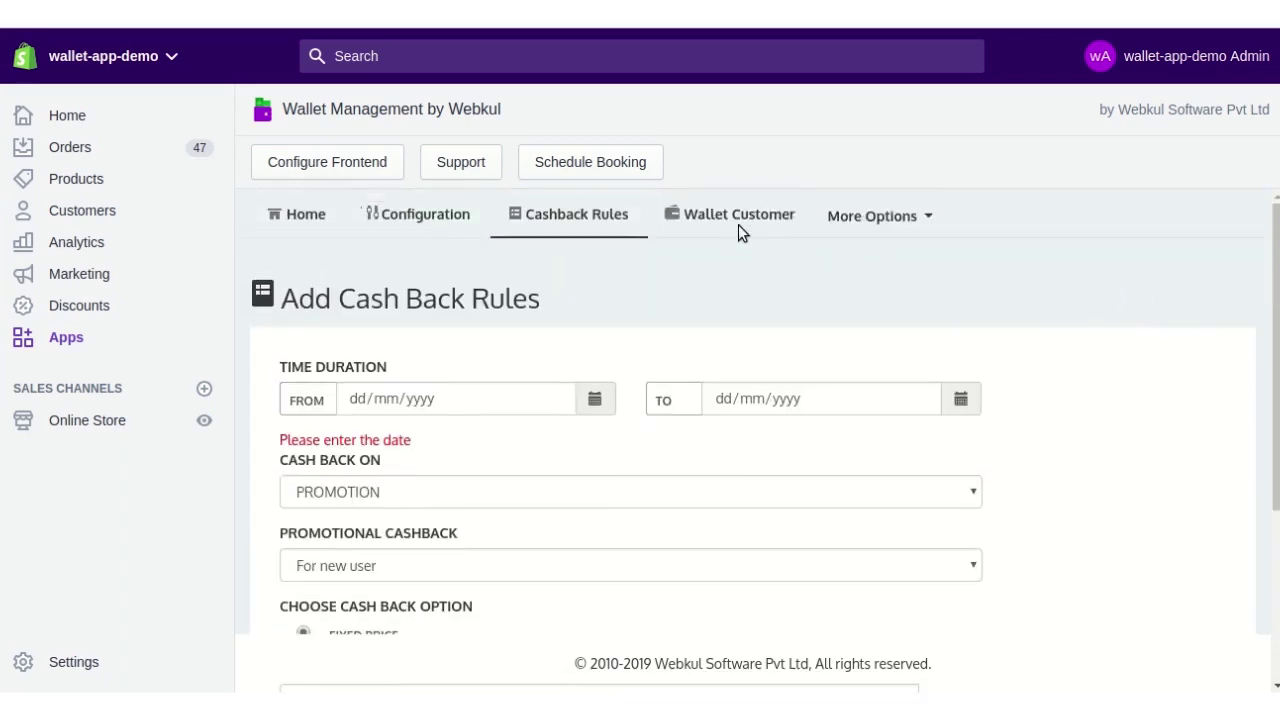
{"action": "left_click", "coordinate": [296, 172]}
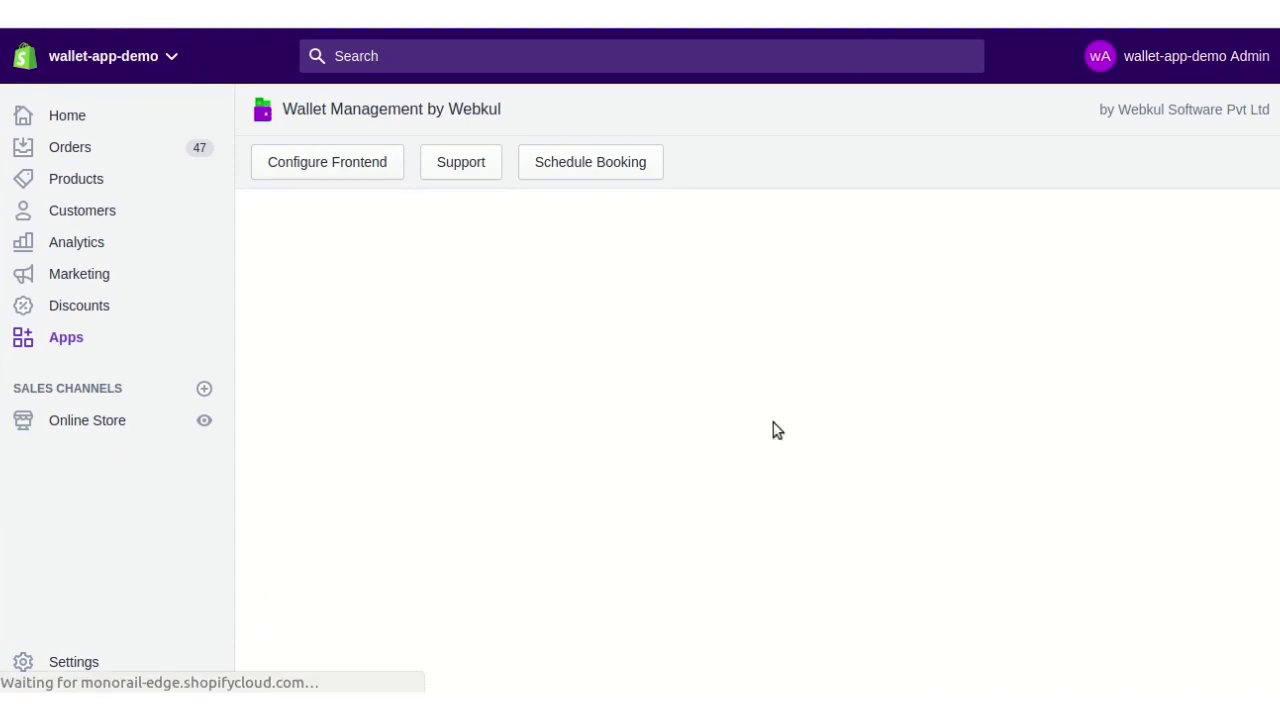
{"action": "scroll", "coordinate": [760, 455], "scroll_direction": "down", "scroll_amount": 3}
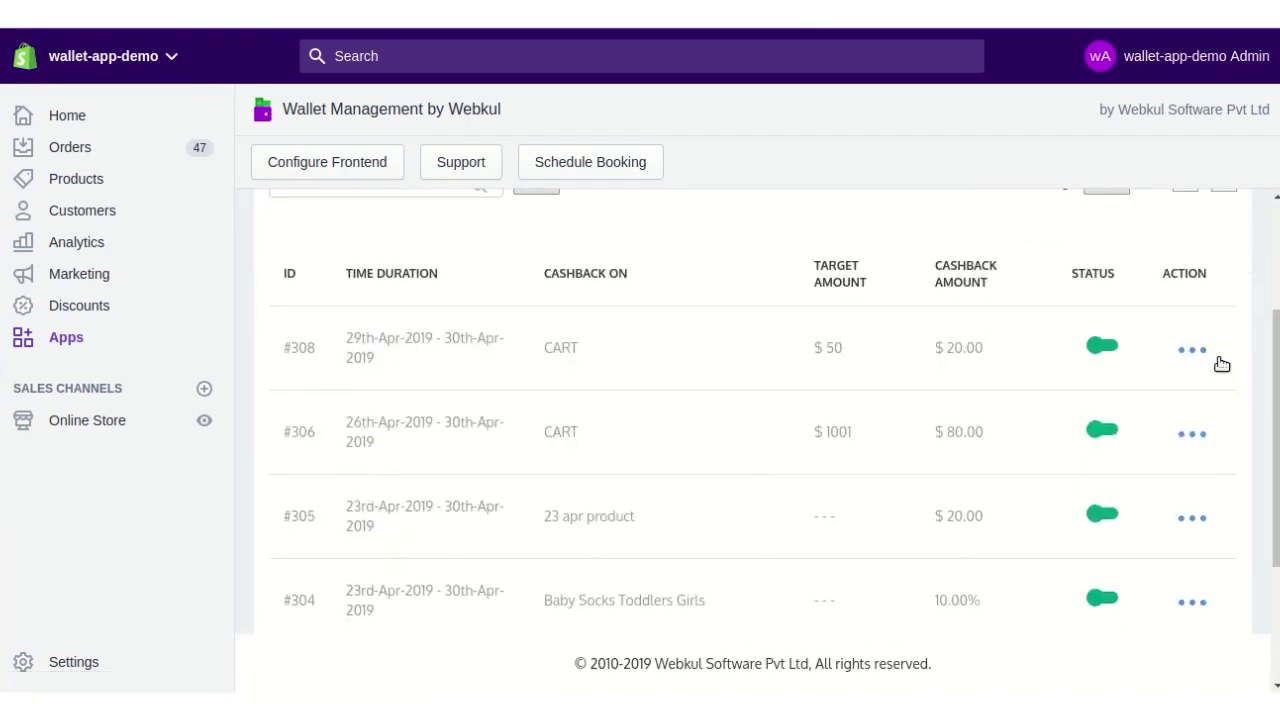
{"action": "left_click", "coordinate": [1195, 351]}
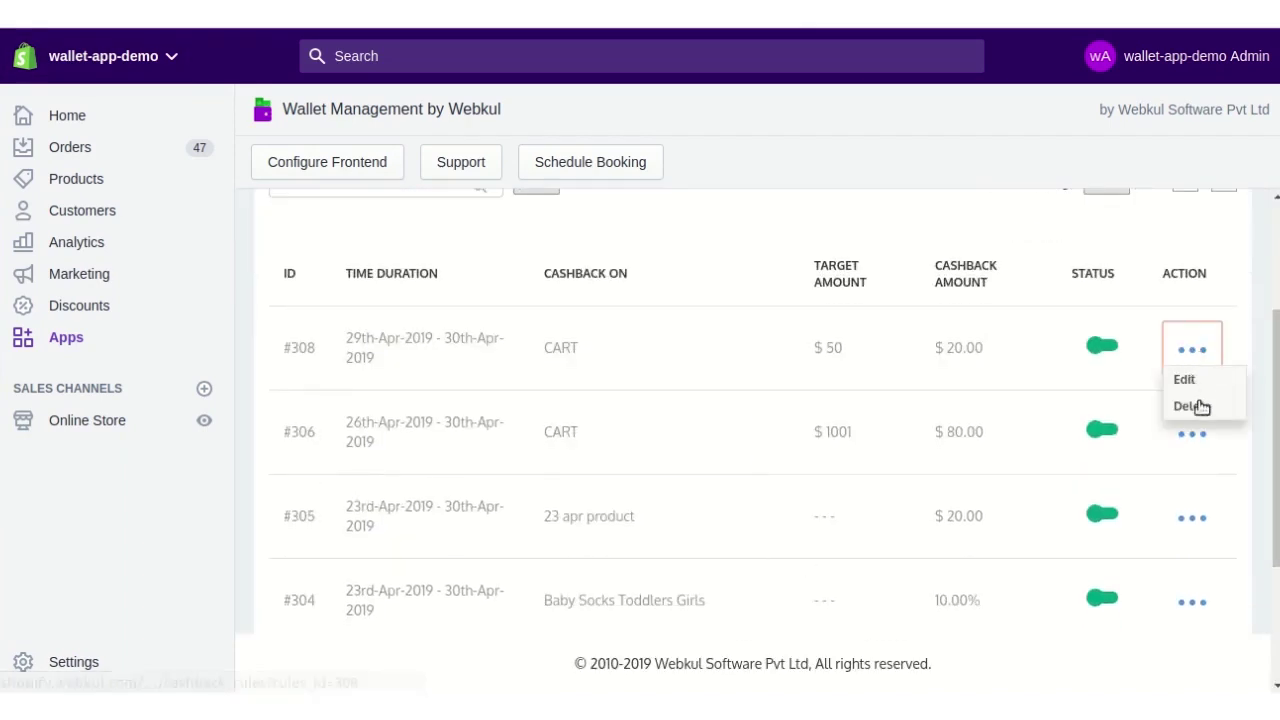
{"action": "left_click", "coordinate": [1190, 380]}
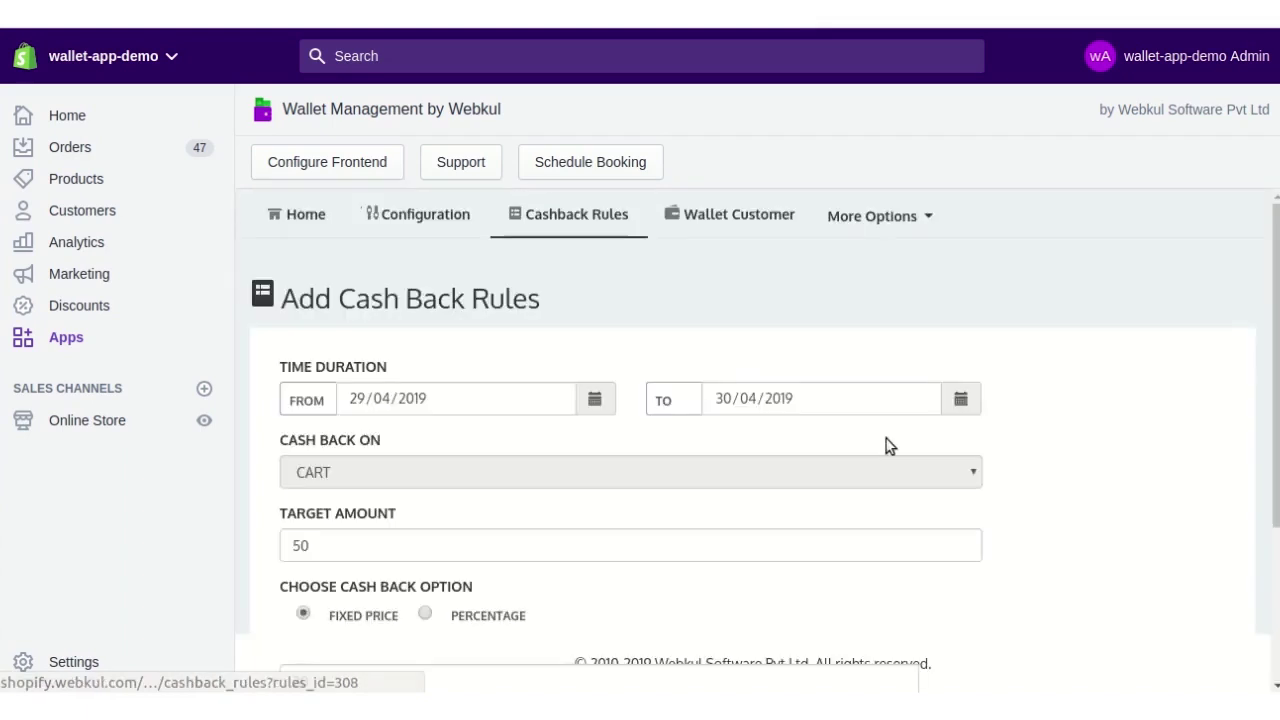
{"action": "scroll", "coordinate": [893, 491], "scroll_direction": "down", "scroll_amount": 3}
{"action": "scroll", "coordinate": [877, 494], "scroll_direction": "up", "scroll_amount": 3}
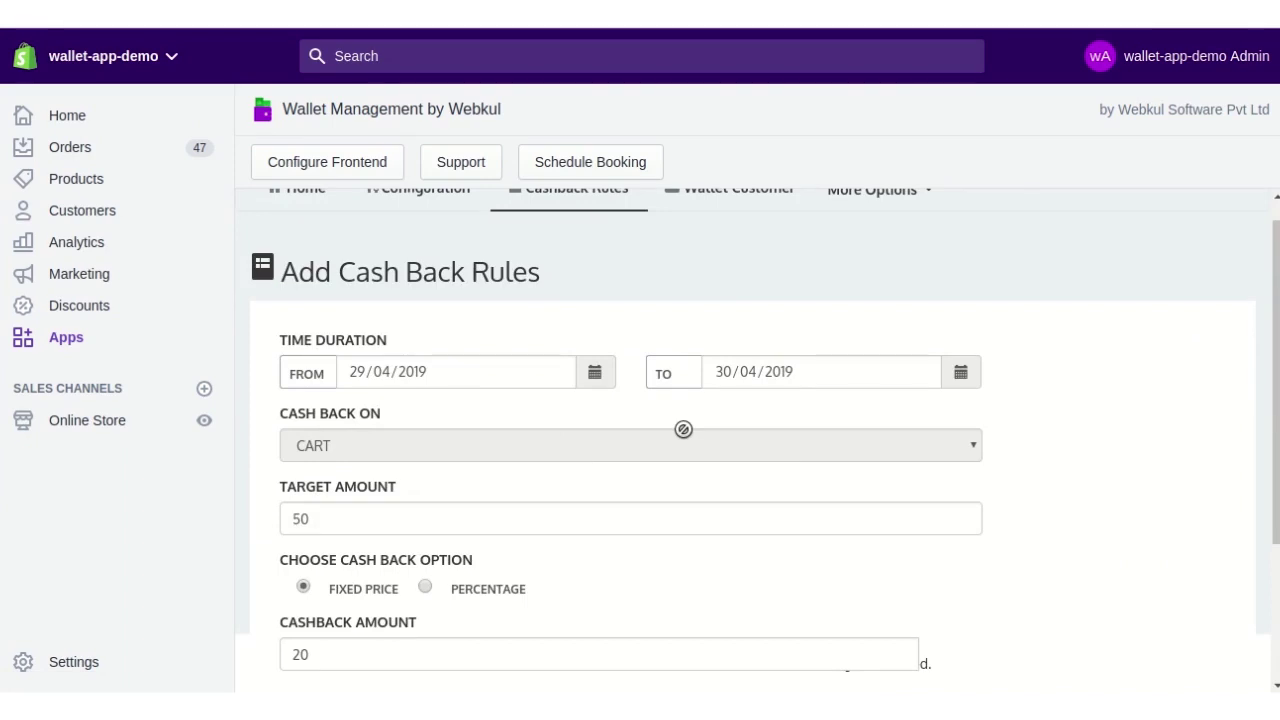
{"action": "scroll", "coordinate": [683, 429], "scroll_direction": "down", "scroll_amount": 1}
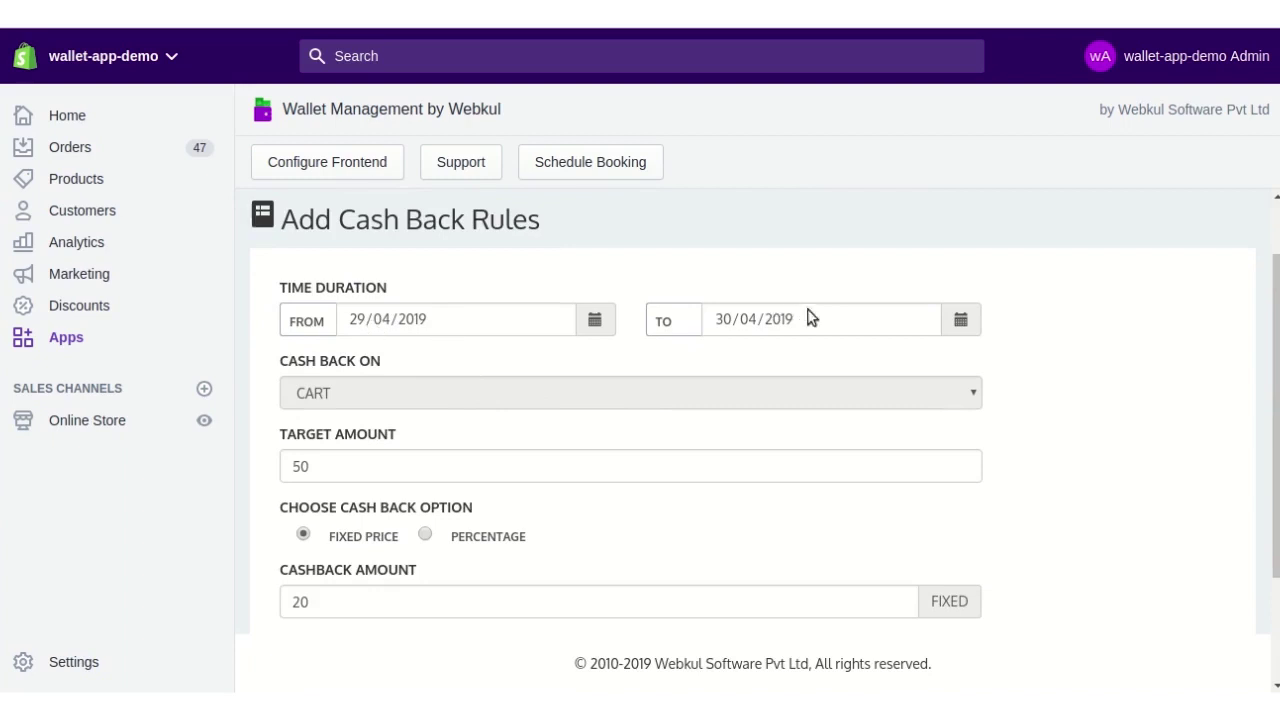
{"action": "scroll", "coordinate": [810, 318], "scroll_direction": "down", "scroll_amount": 3}
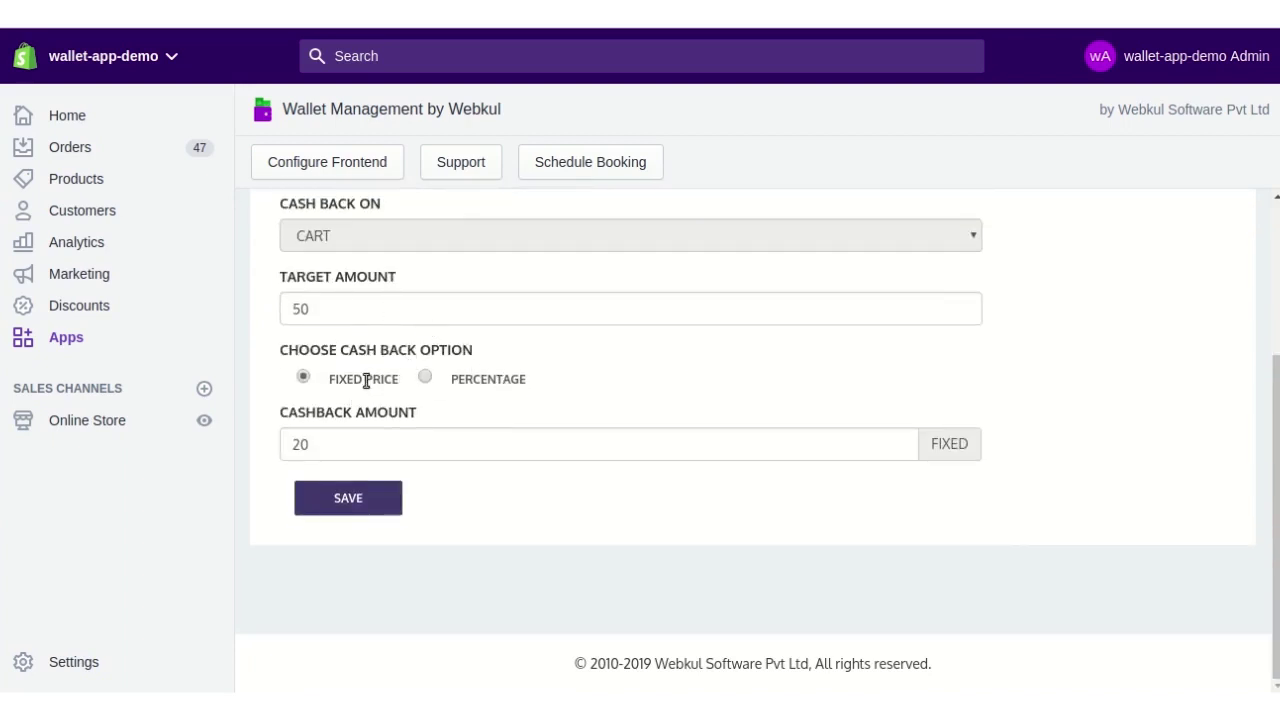
{"action": "scroll", "coordinate": [829, 432], "scroll_direction": "up", "scroll_amount": 5}
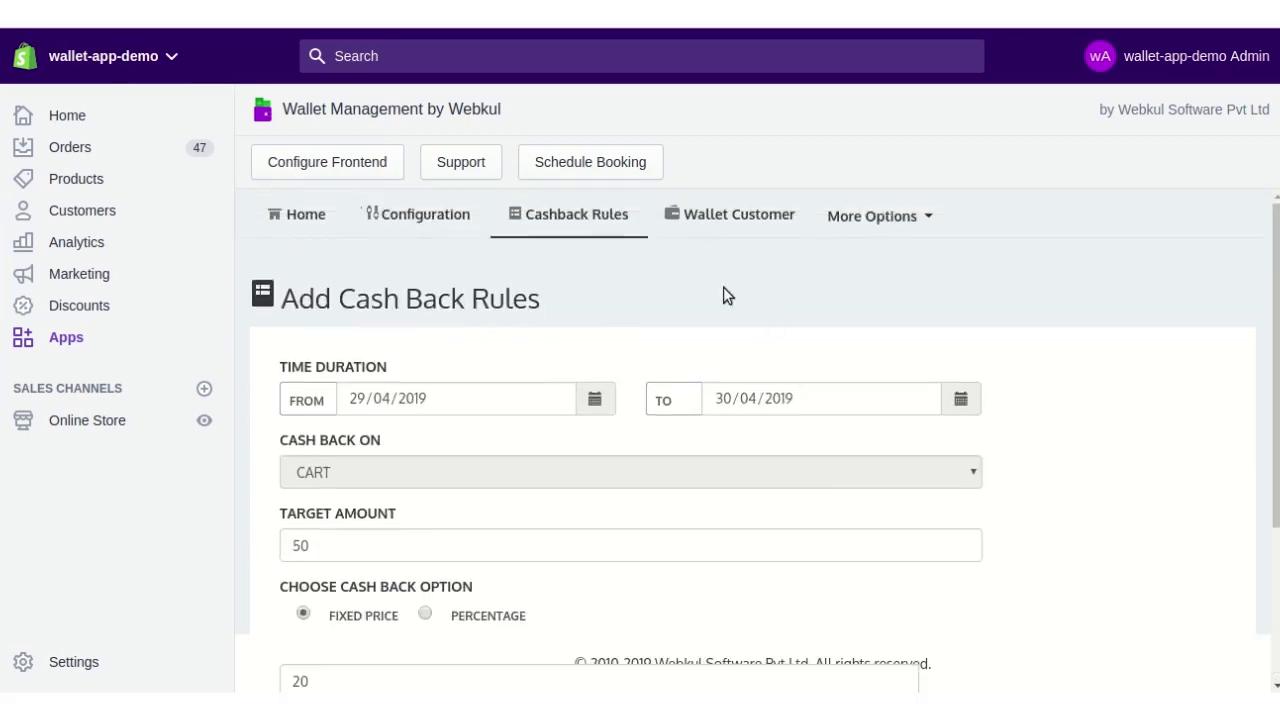
Open the Wallet Customer list and review the customers' current wallet amounts and last transactions.
{"action": "left_click", "coordinate": [924, 226]}
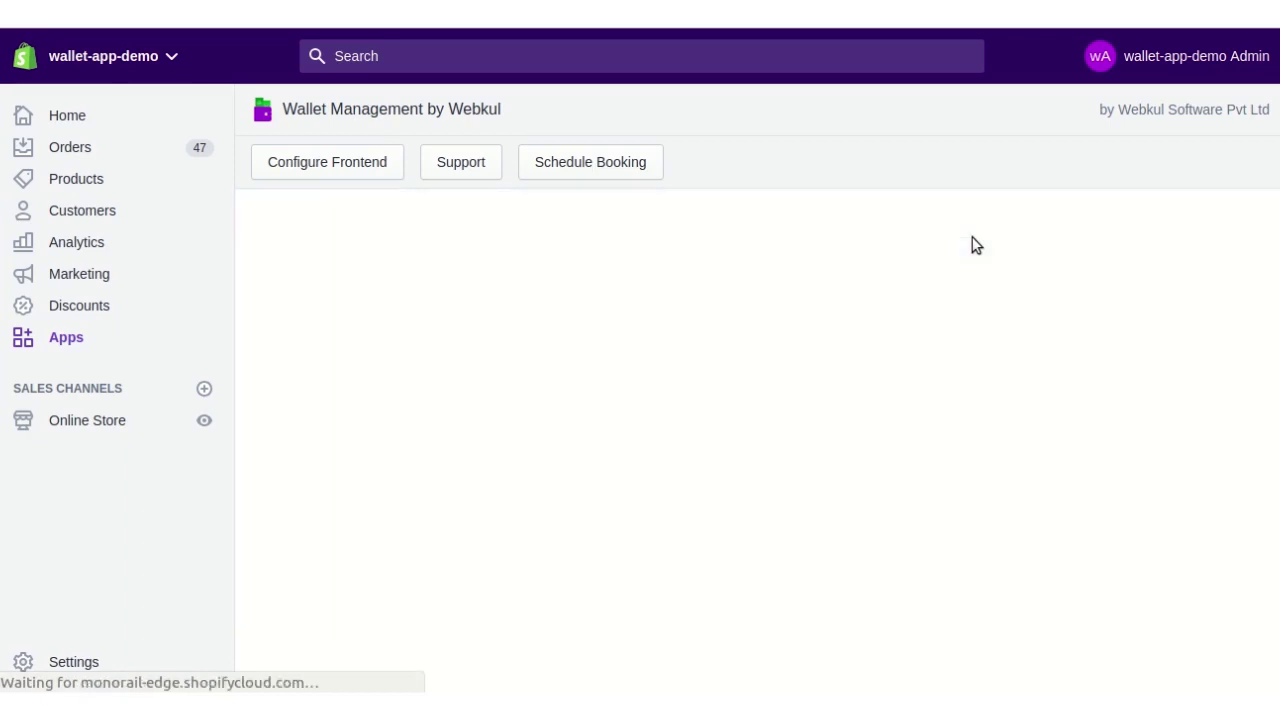
{"action": "scroll", "coordinate": [967, 301], "scroll_direction": "down", "scroll_amount": 2}
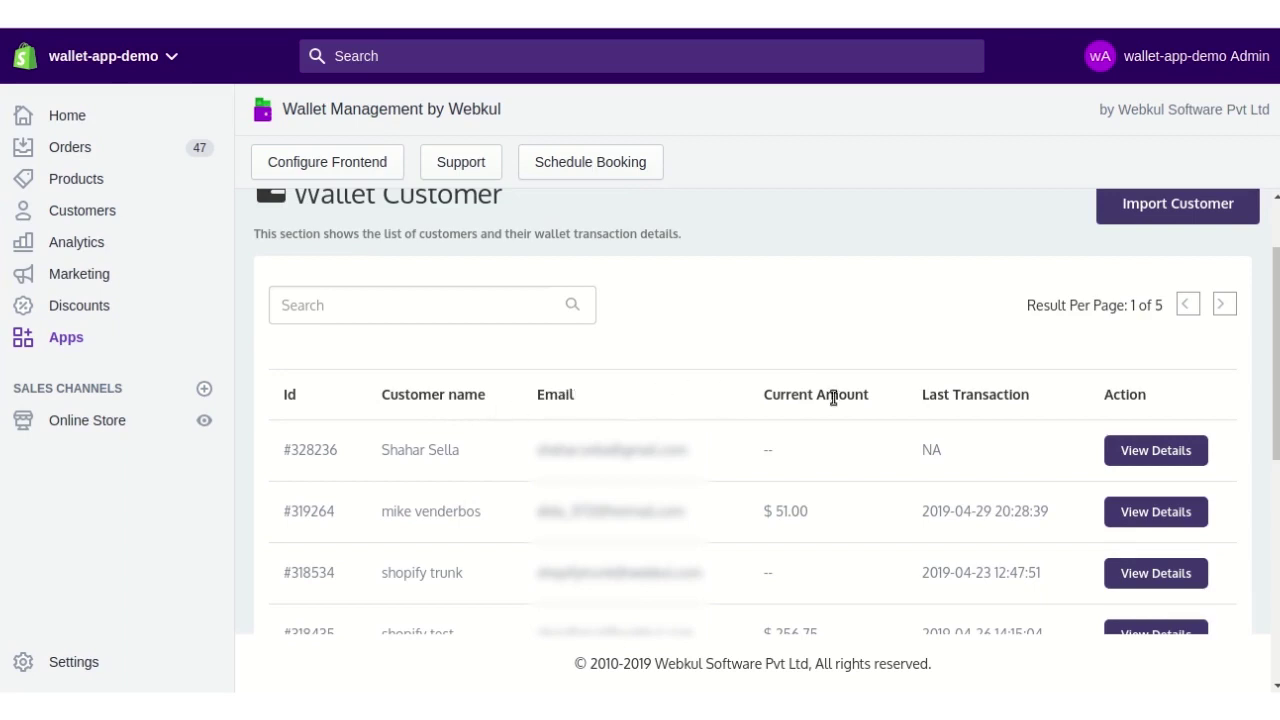
{"action": "scroll", "coordinate": [949, 476], "scroll_direction": "down", "scroll_amount": 1}
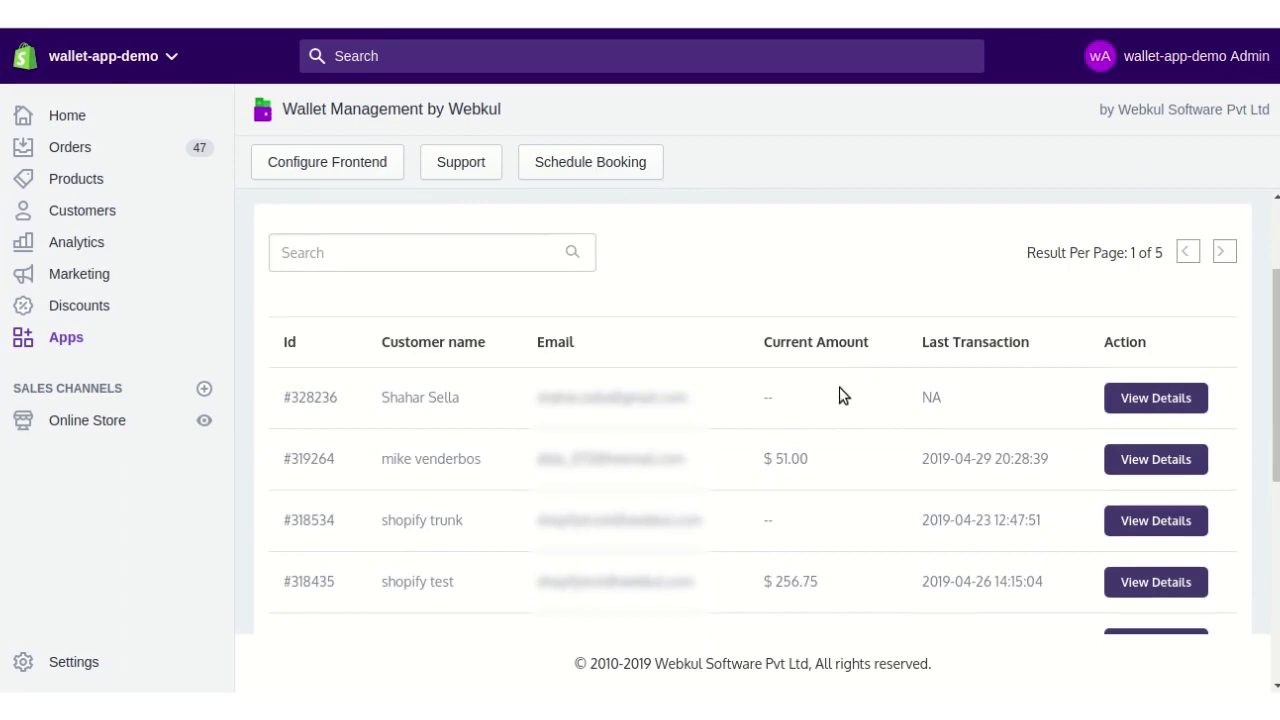
{"action": "scroll", "coordinate": [925, 410], "scroll_direction": "down", "scroll_amount": 3}
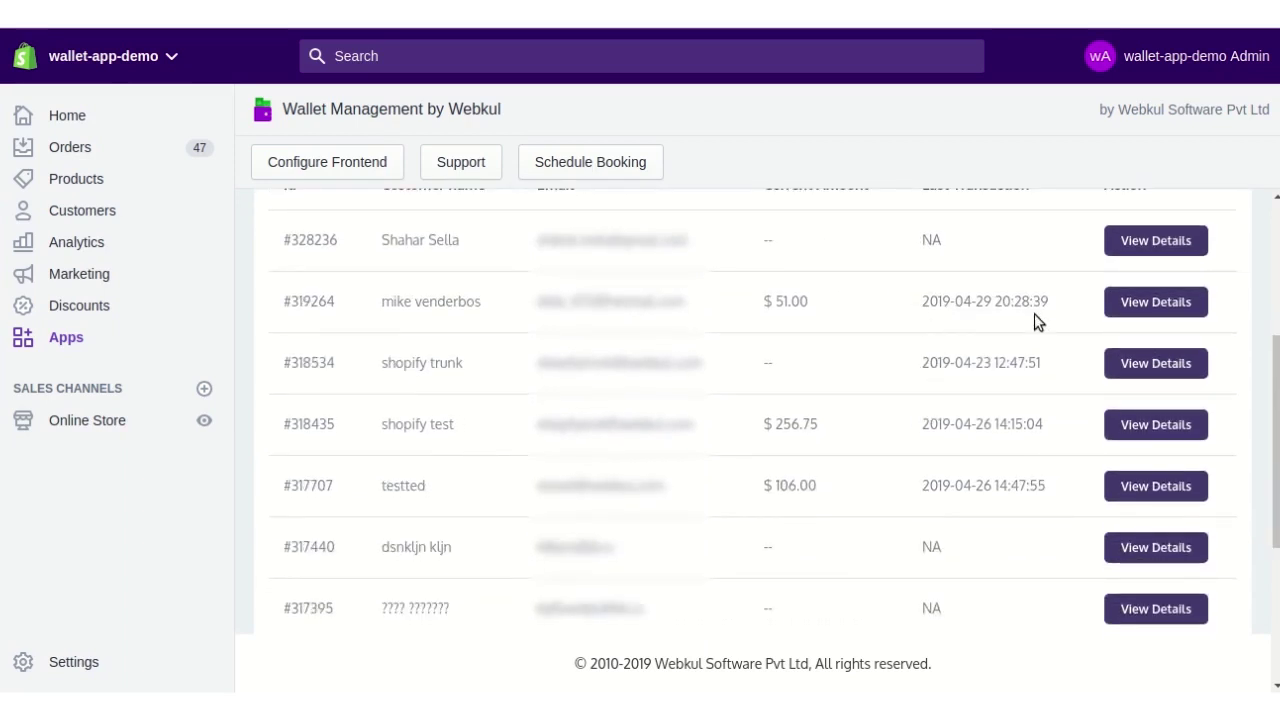
{"action": "scroll", "coordinate": [1035, 314], "scroll_direction": "up", "scroll_amount": 4}
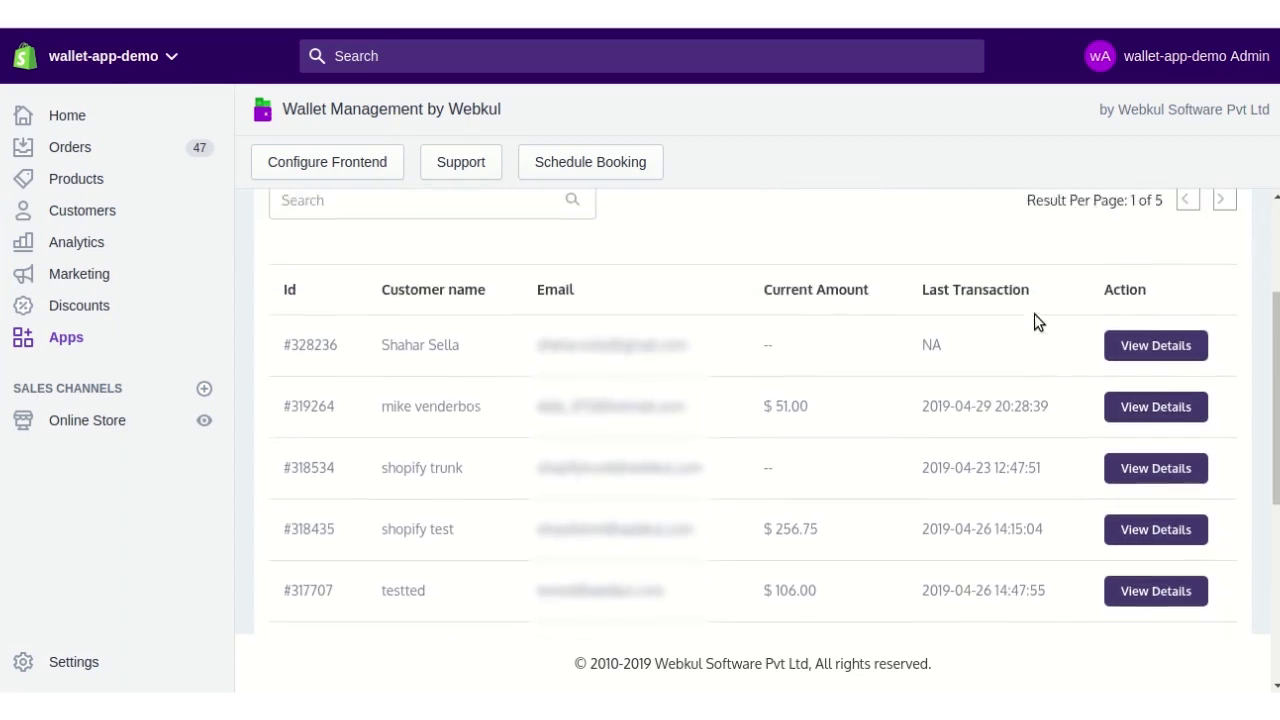
View the wallet details of the first listed customer, then examine the second customer's balance and transaction history.
{"action": "left_click", "coordinate": [1155, 452]}
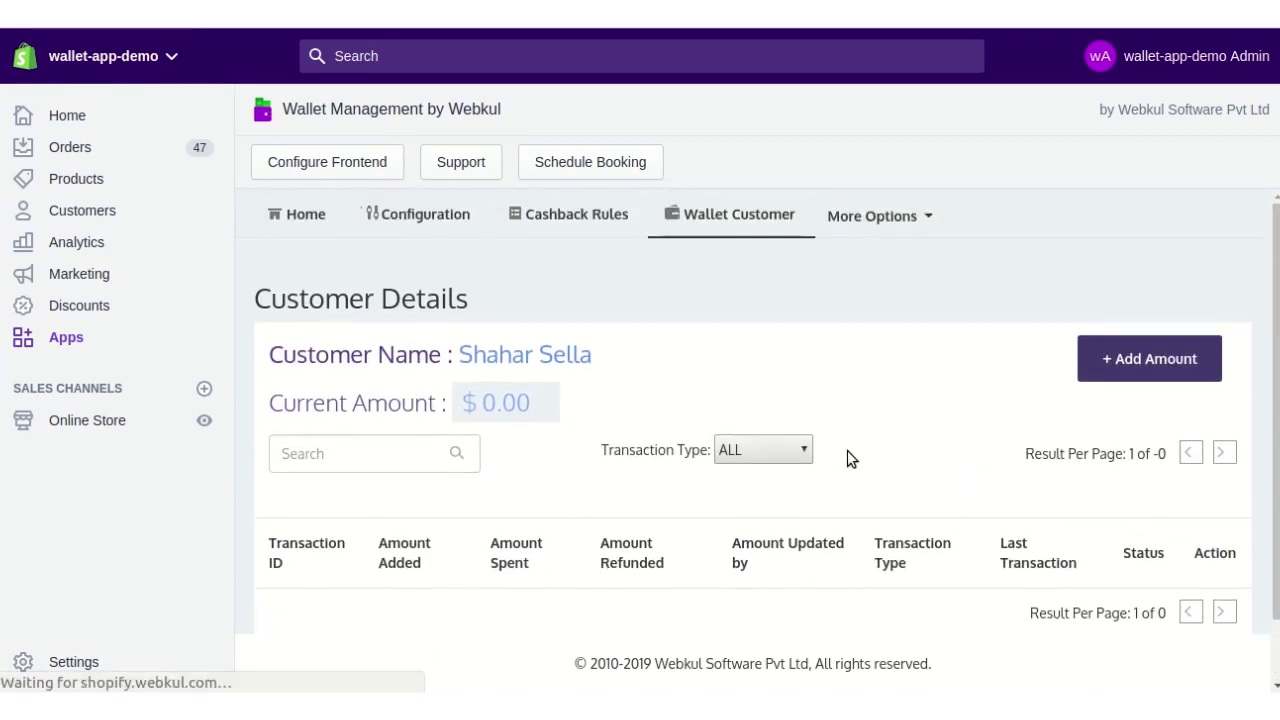
{"action": "scroll", "coordinate": [847, 450], "scroll_direction": "down", "scroll_amount": 3}
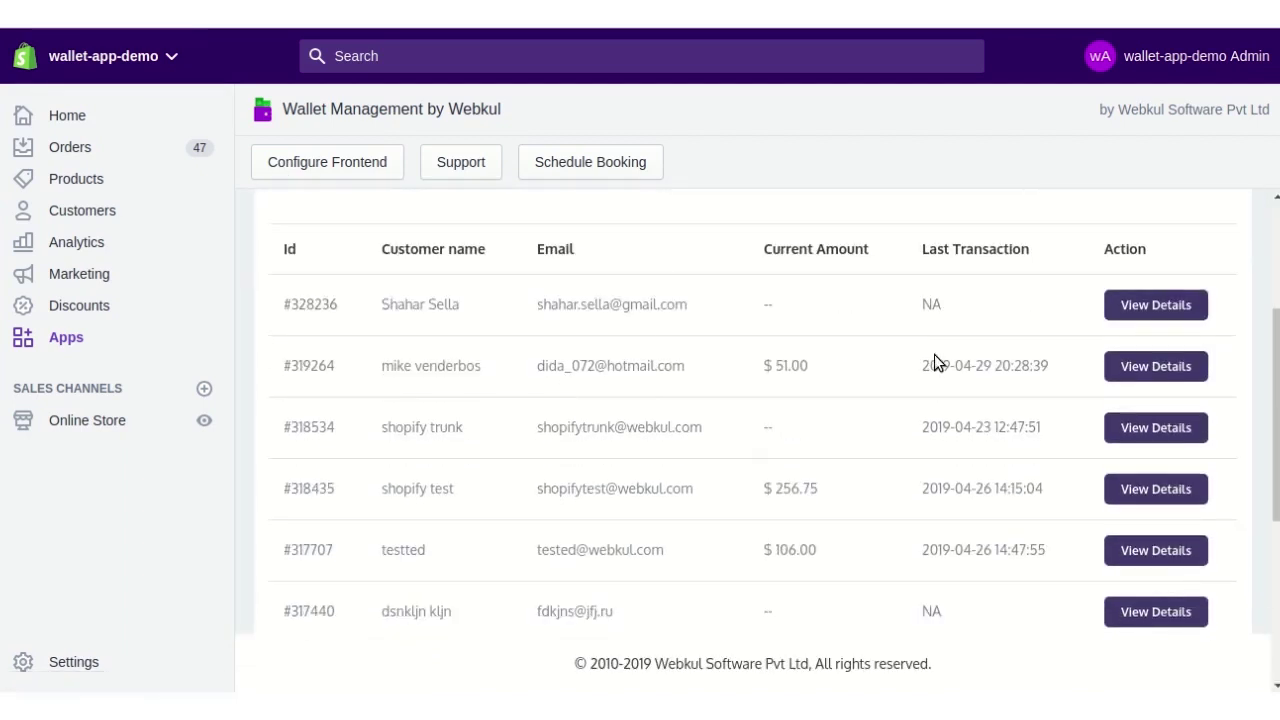
{"action": "left_click", "coordinate": [1131, 366]}
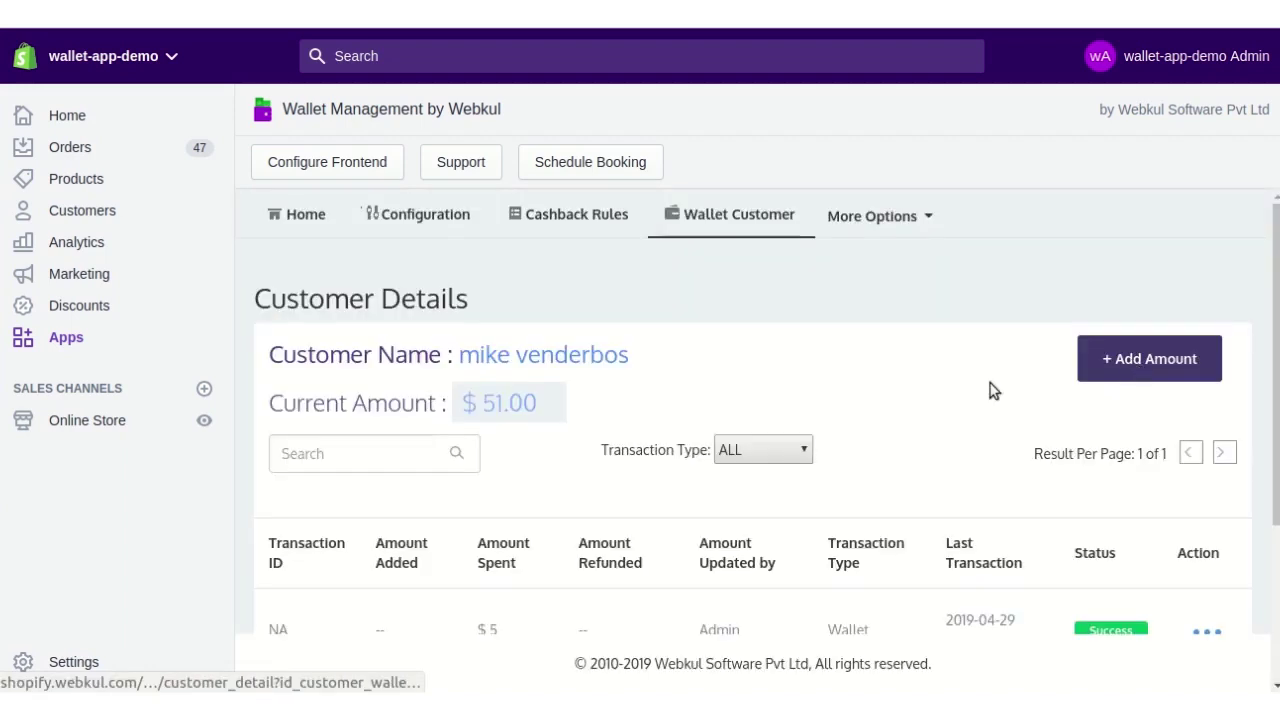
{"action": "scroll", "coordinate": [993, 390], "scroll_direction": "down", "scroll_amount": 4}
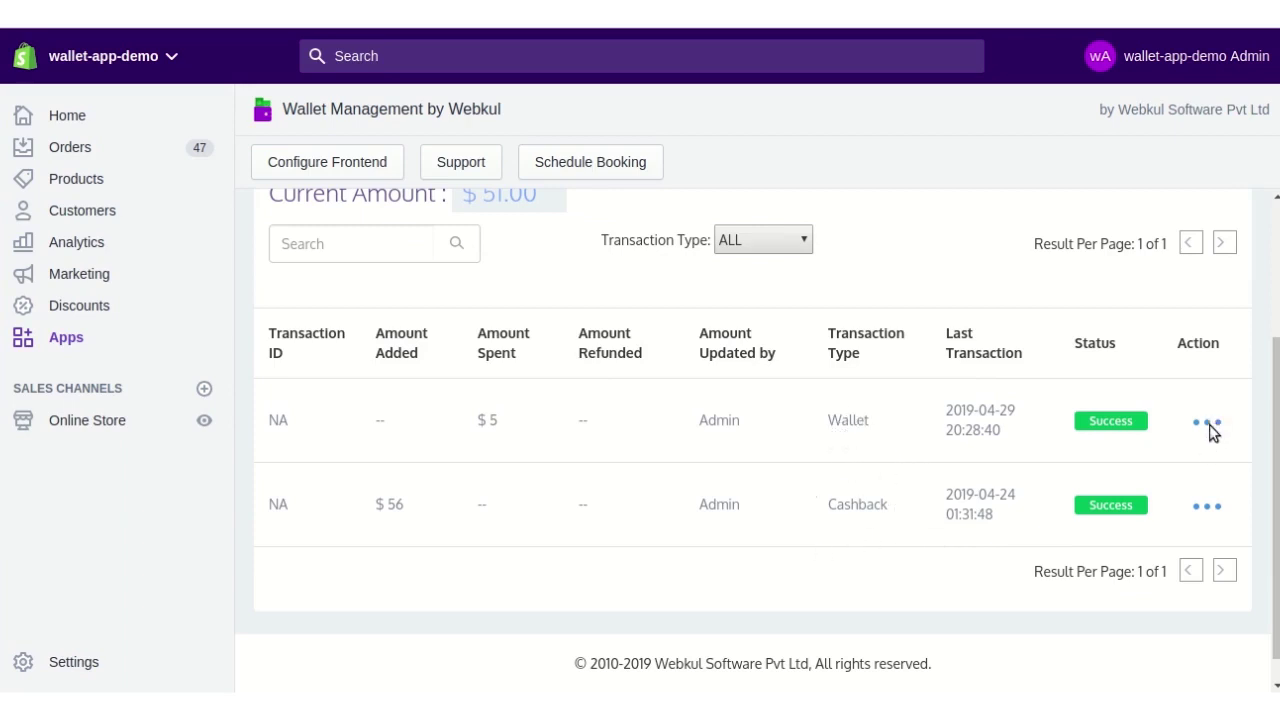
{"action": "scroll", "coordinate": [1150, 422], "scroll_direction": "up", "scroll_amount": 4}
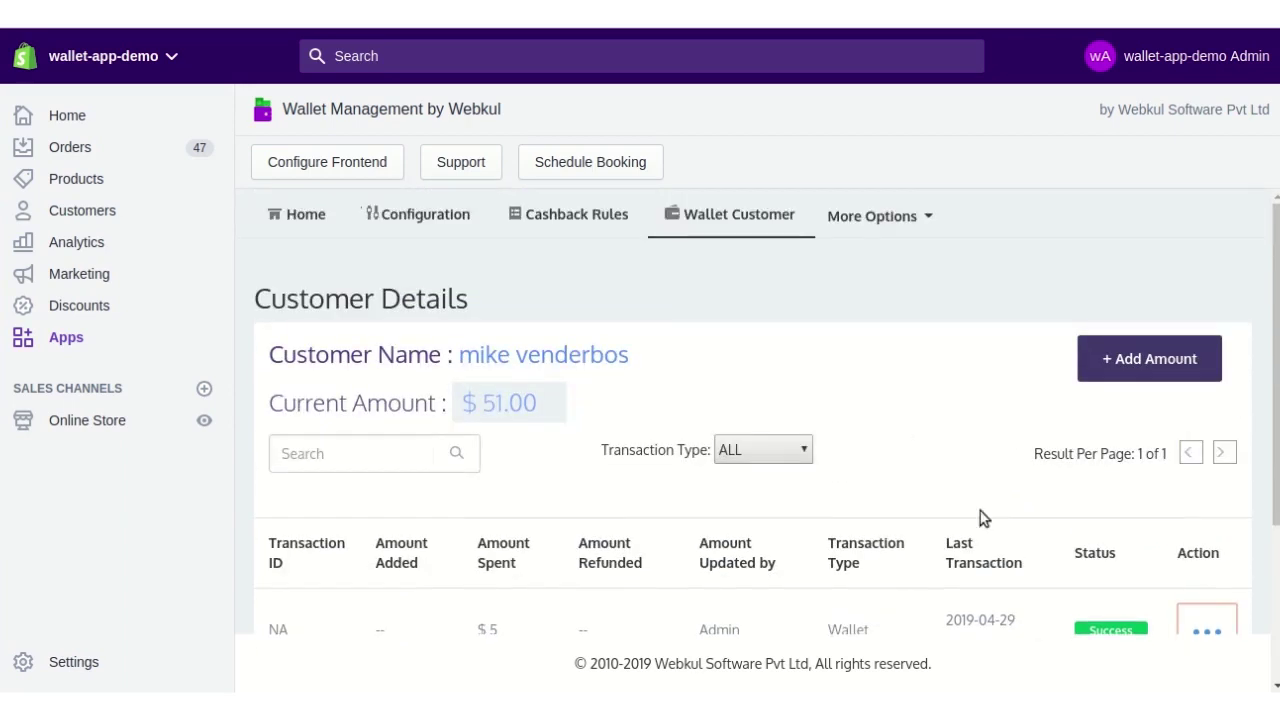
Enter 40 as the amount to add to the second customer's wallet, then cancel the addition.
{"action": "left_click", "coordinate": [1157, 366]}
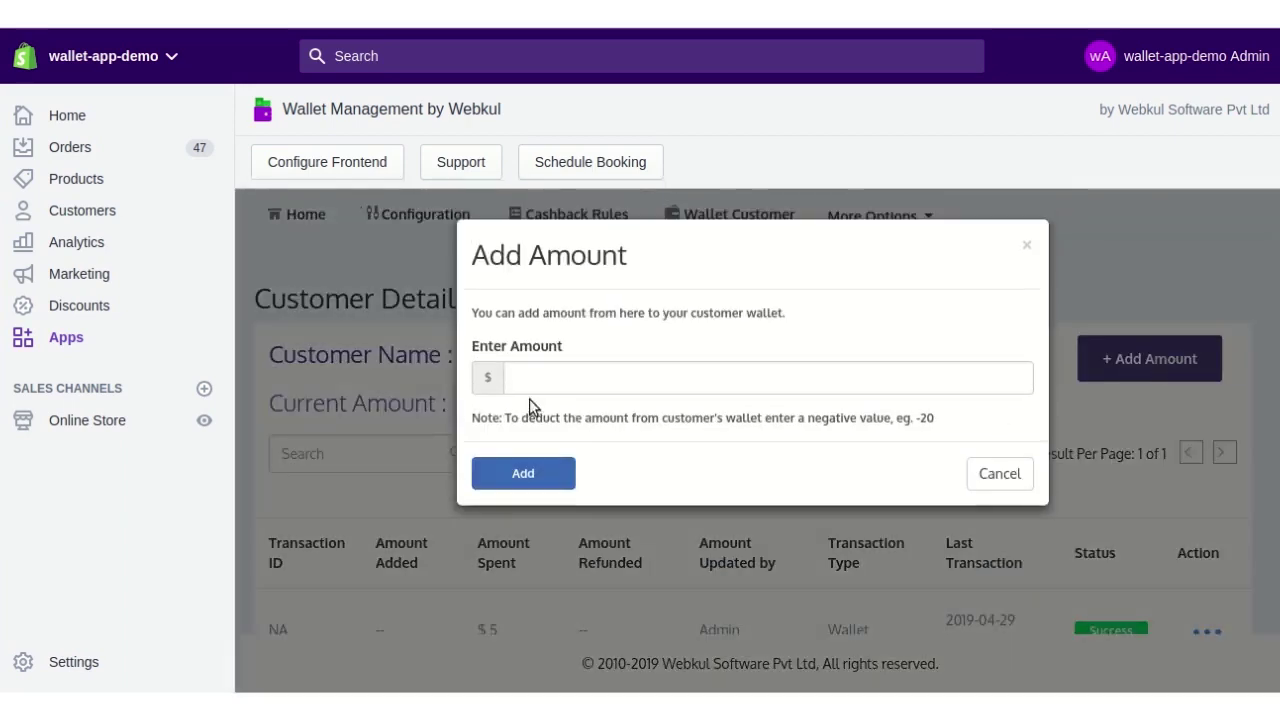
{"action": "left_click", "coordinate": [642, 379]}
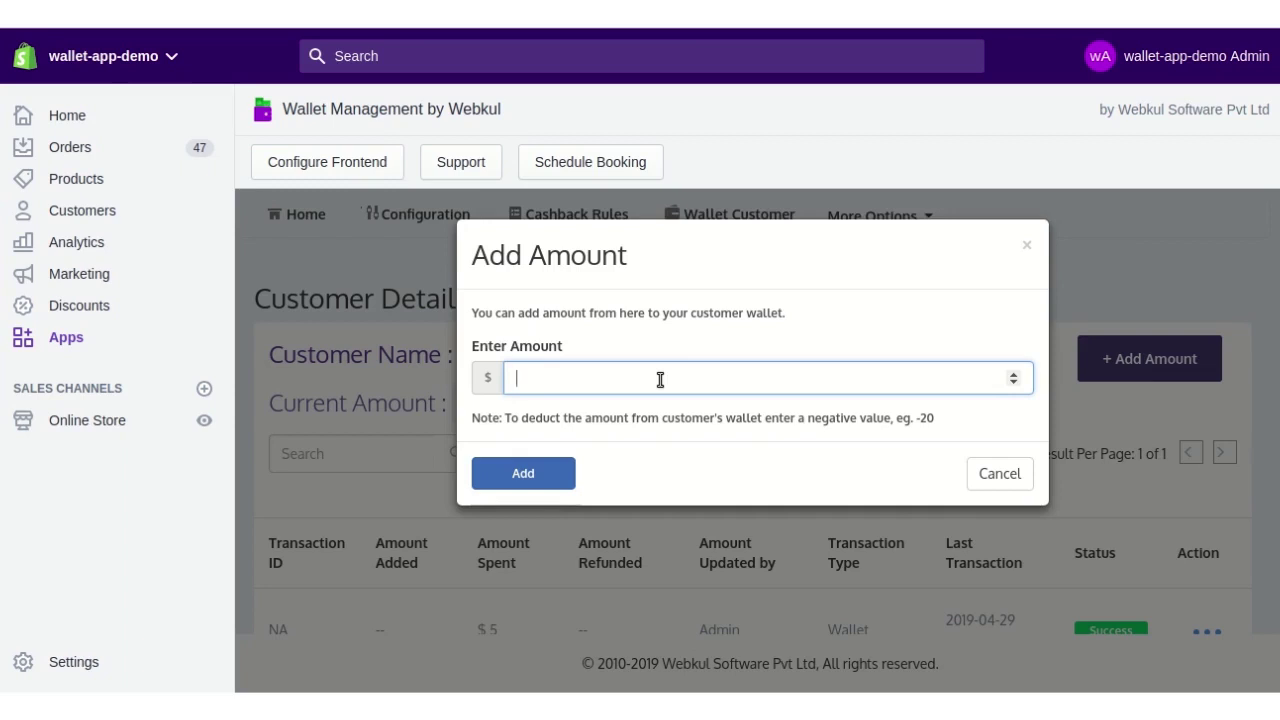
{"action": "type", "text": "40"}
{"action": "left_click", "coordinate": [996, 473]}
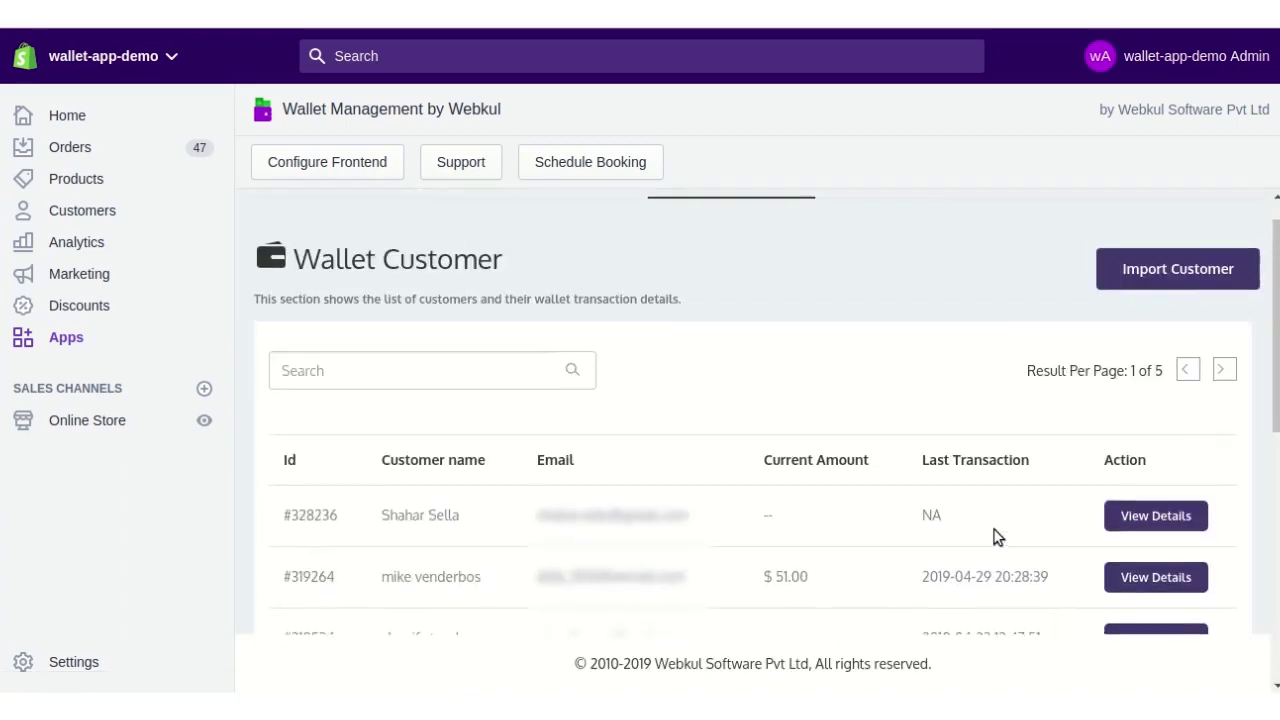
Open the customer import dialog from the Wallet Customer list, examine its From and To date fields, and cancel it.
{"action": "left_click", "coordinate": [1168, 308]}
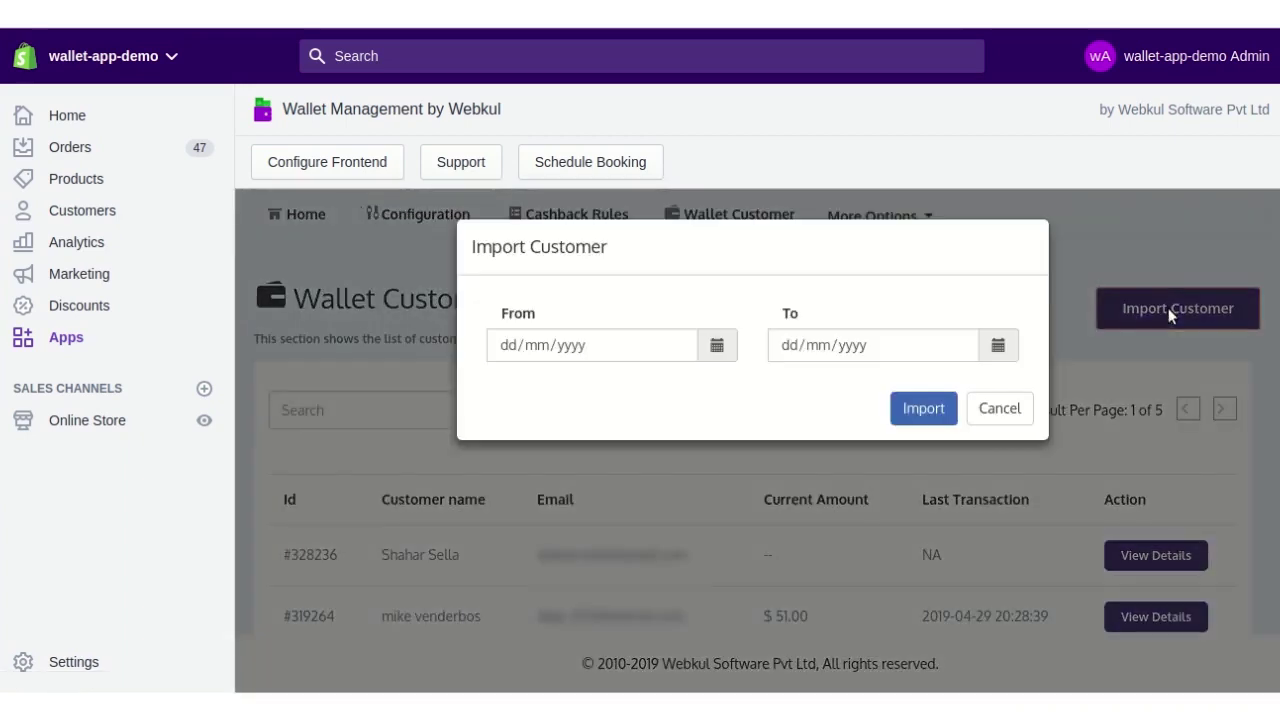
{"action": "left_click", "coordinate": [526, 345]}
{"action": "left_click", "coordinate": [834, 352]}
{"action": "left_click", "coordinate": [718, 394]}
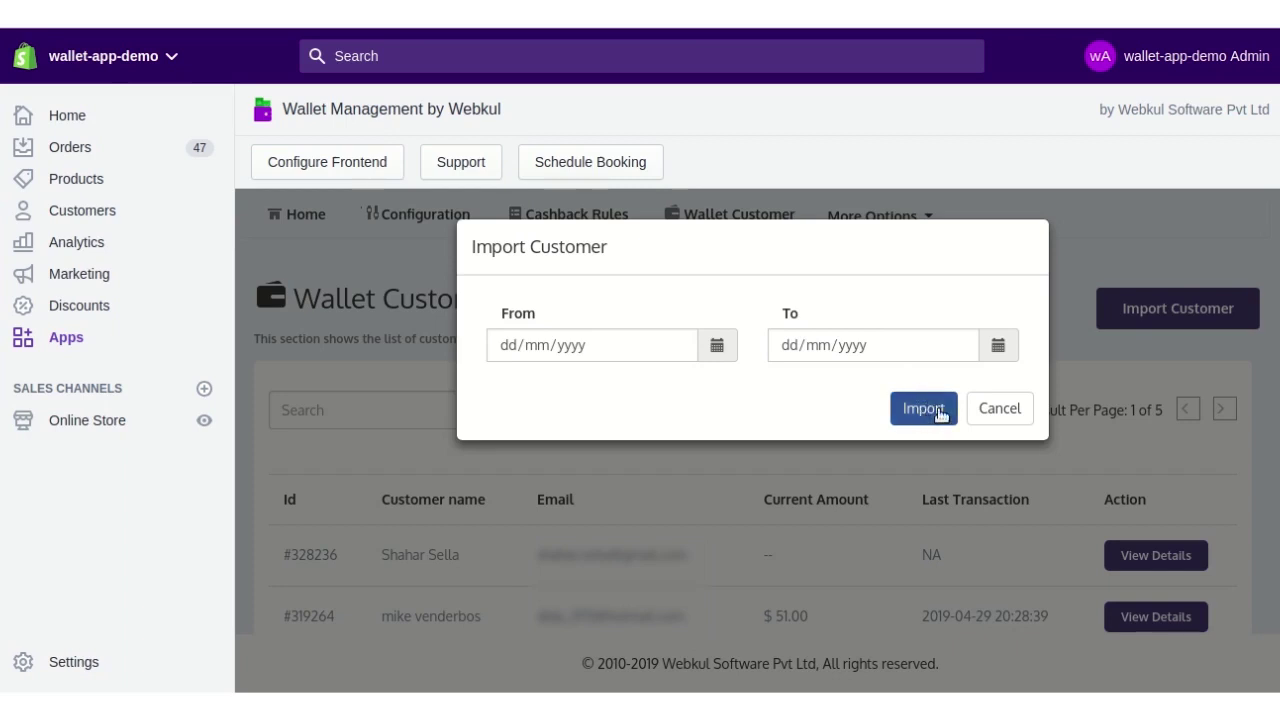
{"action": "left_click", "coordinate": [991, 409]}
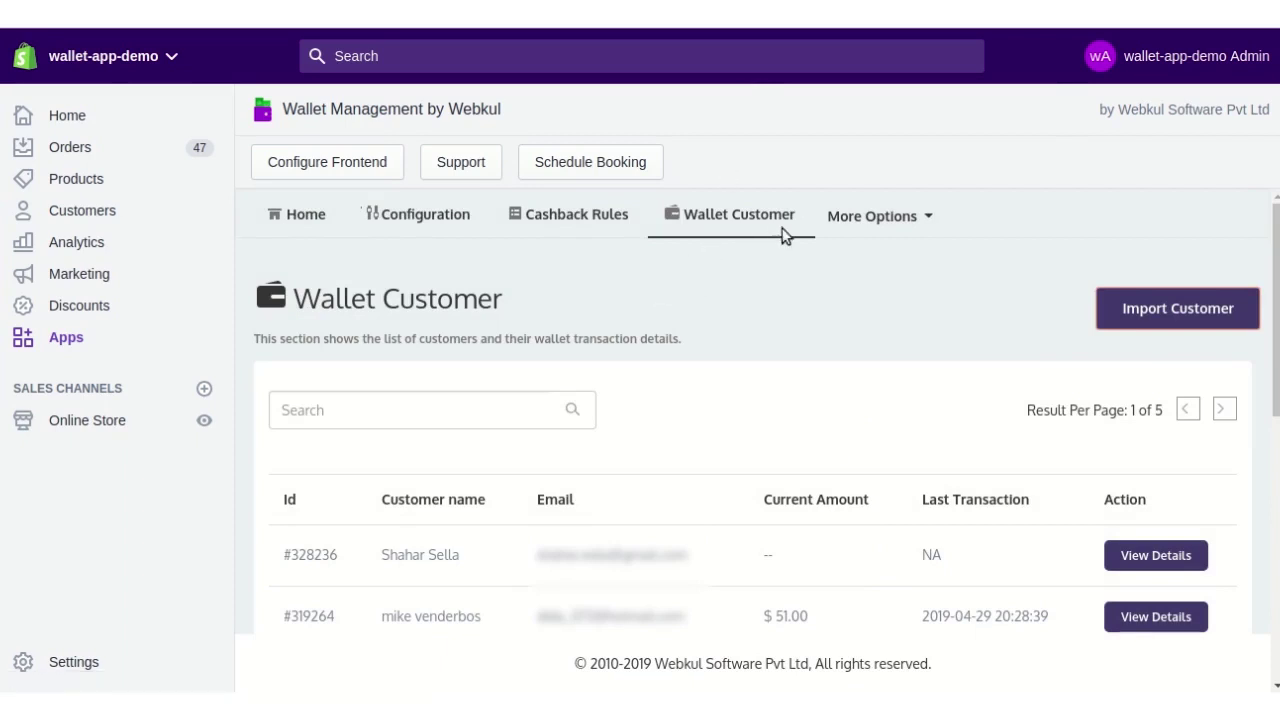
Open the Wallet Orders list and review the customers' wallet amounts and transaction dates.
{"action": "left_click", "coordinate": [872, 222]}
{"action": "left_click", "coordinate": [884, 265]}
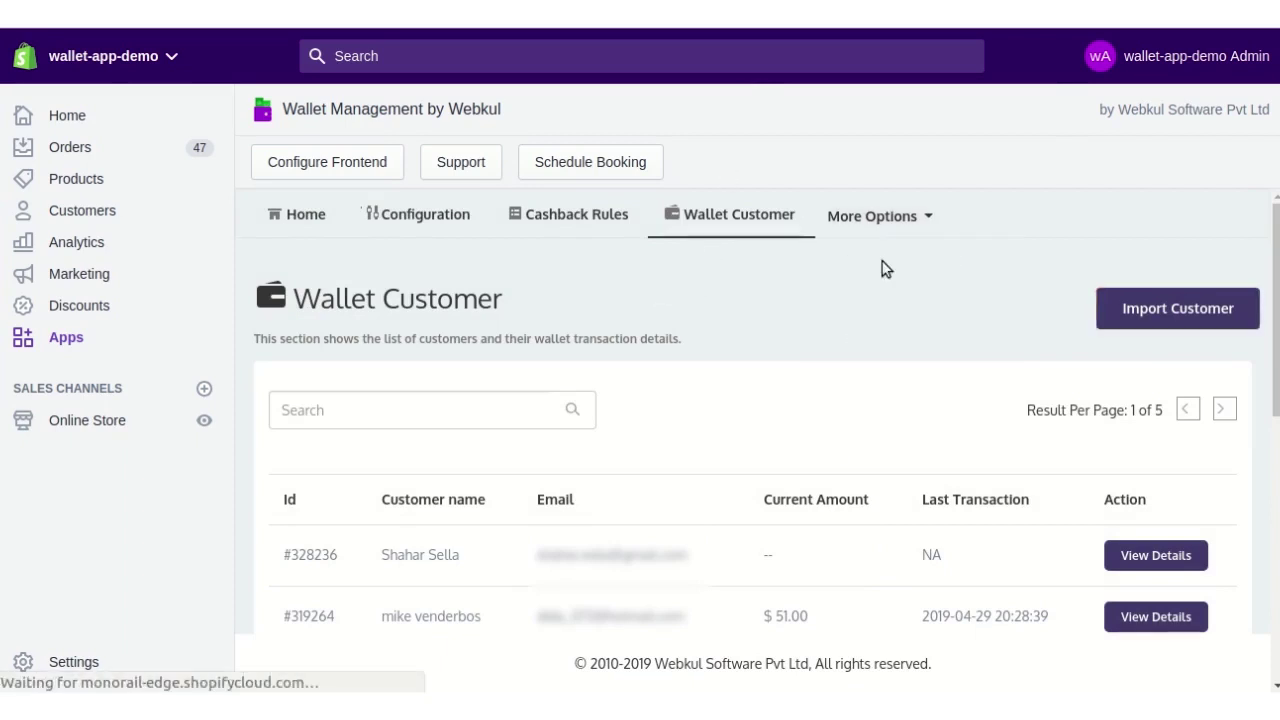
{"action": "scroll", "coordinate": [877, 350], "scroll_direction": "down", "scroll_amount": 2}
{"action": "scroll", "coordinate": [877, 350], "scroll_direction": "up", "scroll_amount": 2}
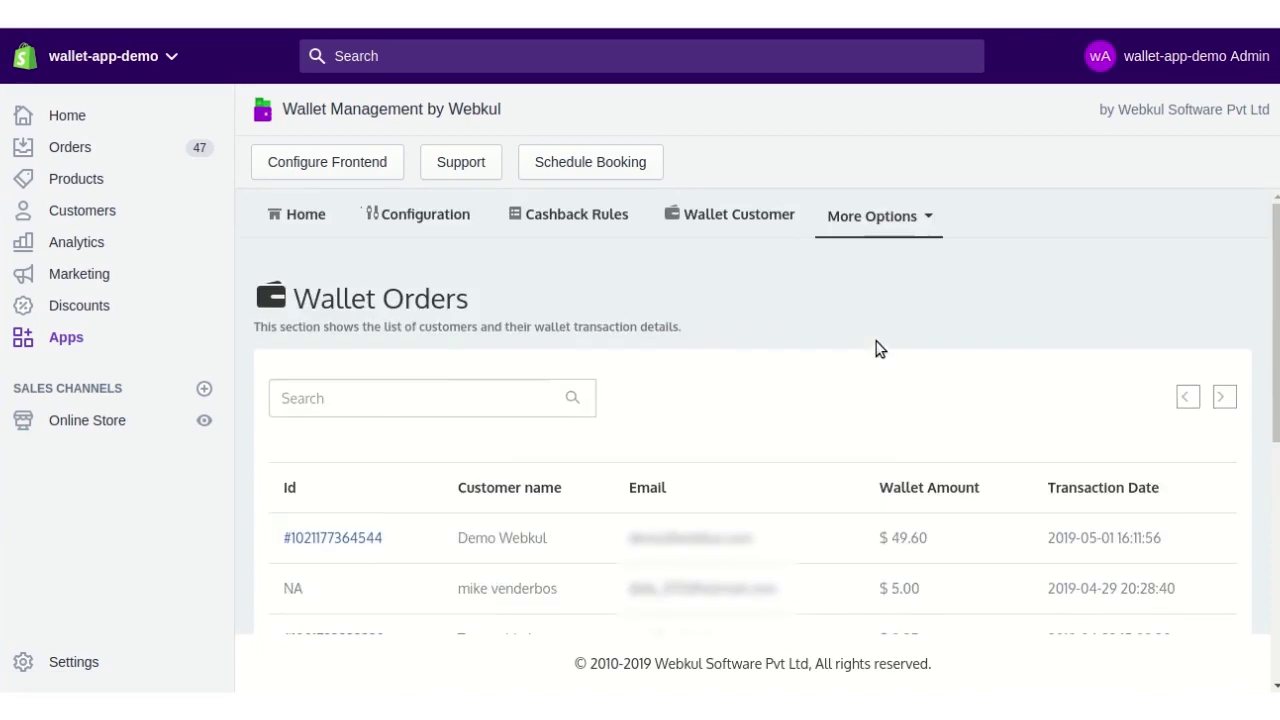
Review the rest of the Wallet Orders list and open the order details of its first entry.
{"action": "scroll", "coordinate": [877, 350], "scroll_direction": "down", "scroll_amount": 5}
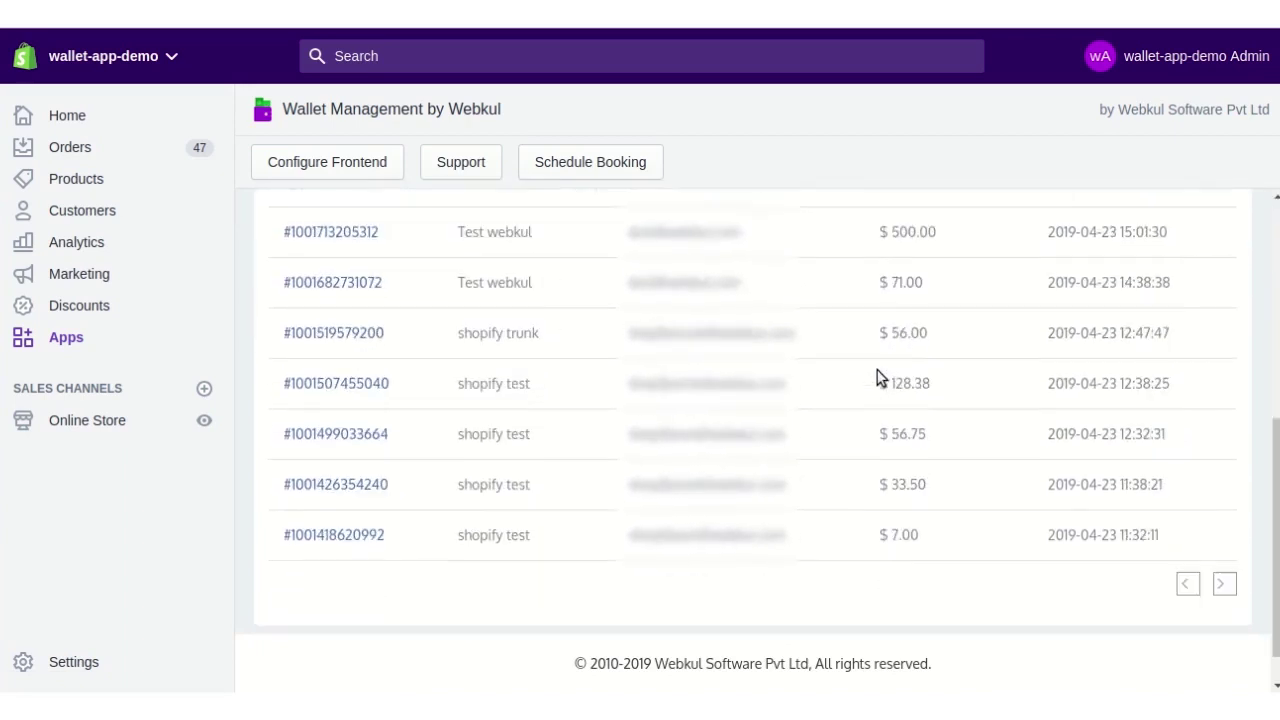
{"action": "scroll", "coordinate": [628, 451], "scroll_direction": "up", "scroll_amount": 5}
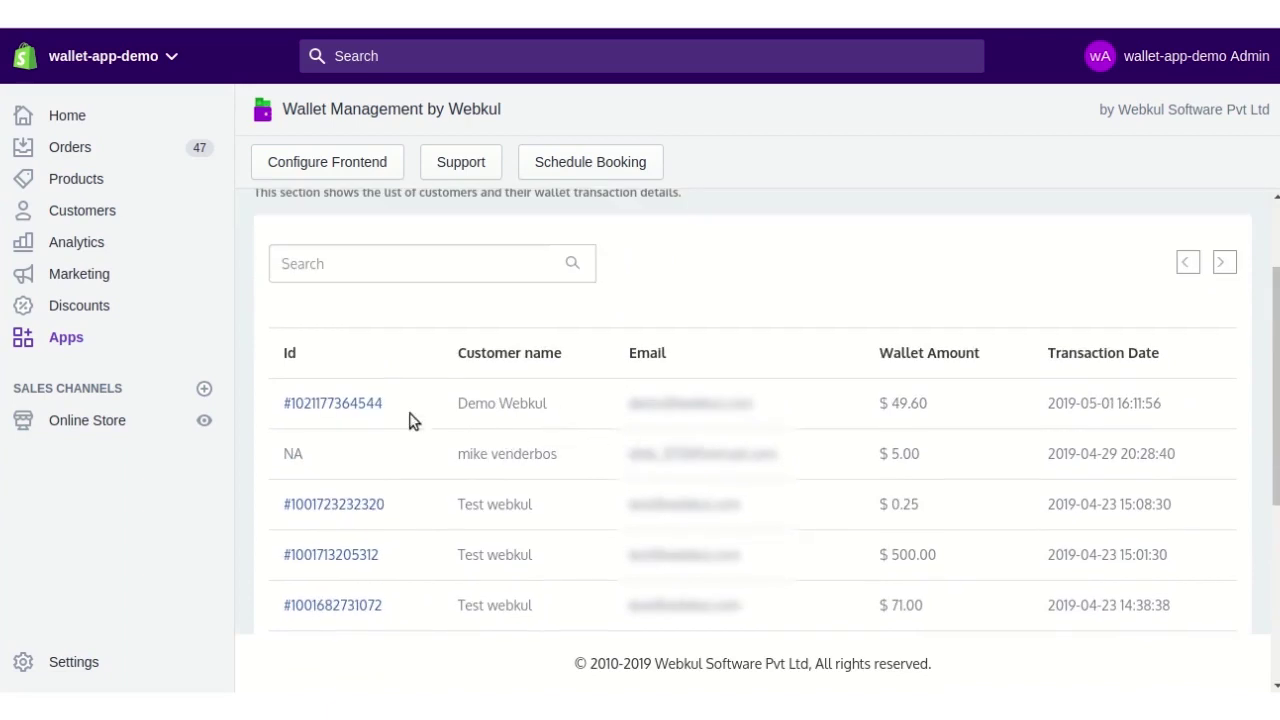
{"action": "left_click", "coordinate": [343, 406]}
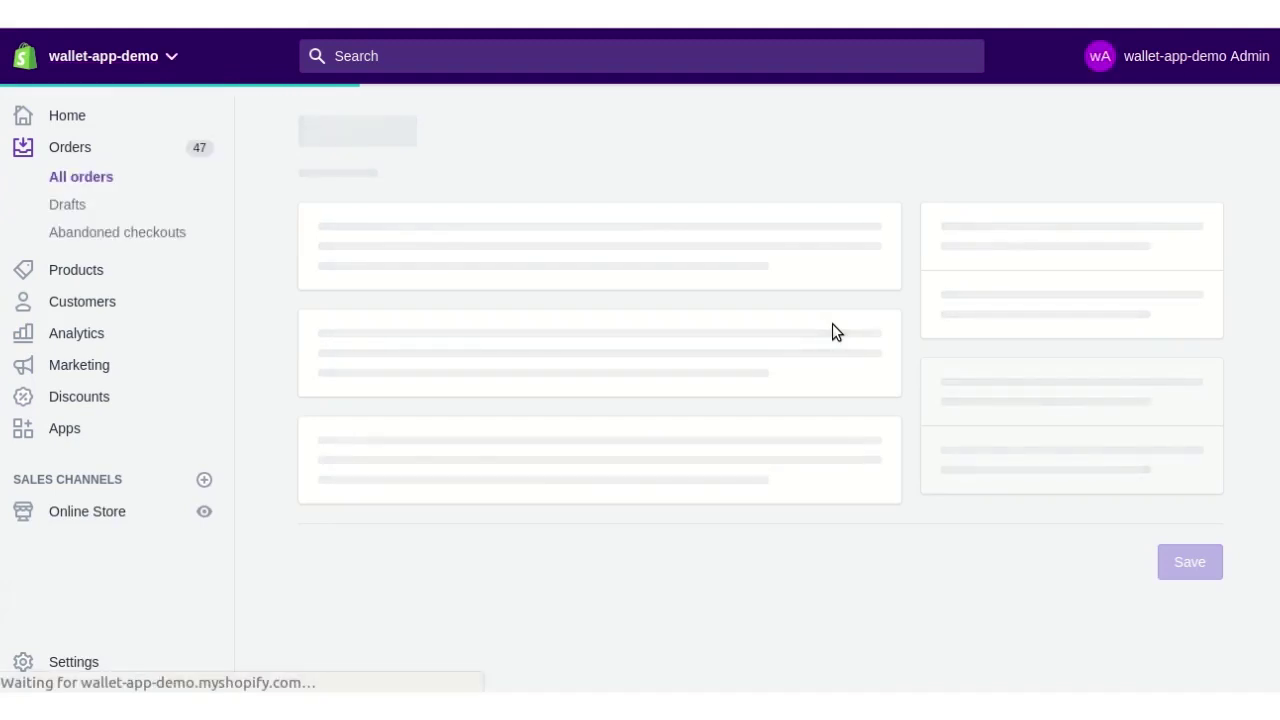
{"action": "scroll", "coordinate": [832, 333], "scroll_direction": "down", "scroll_amount": 3}
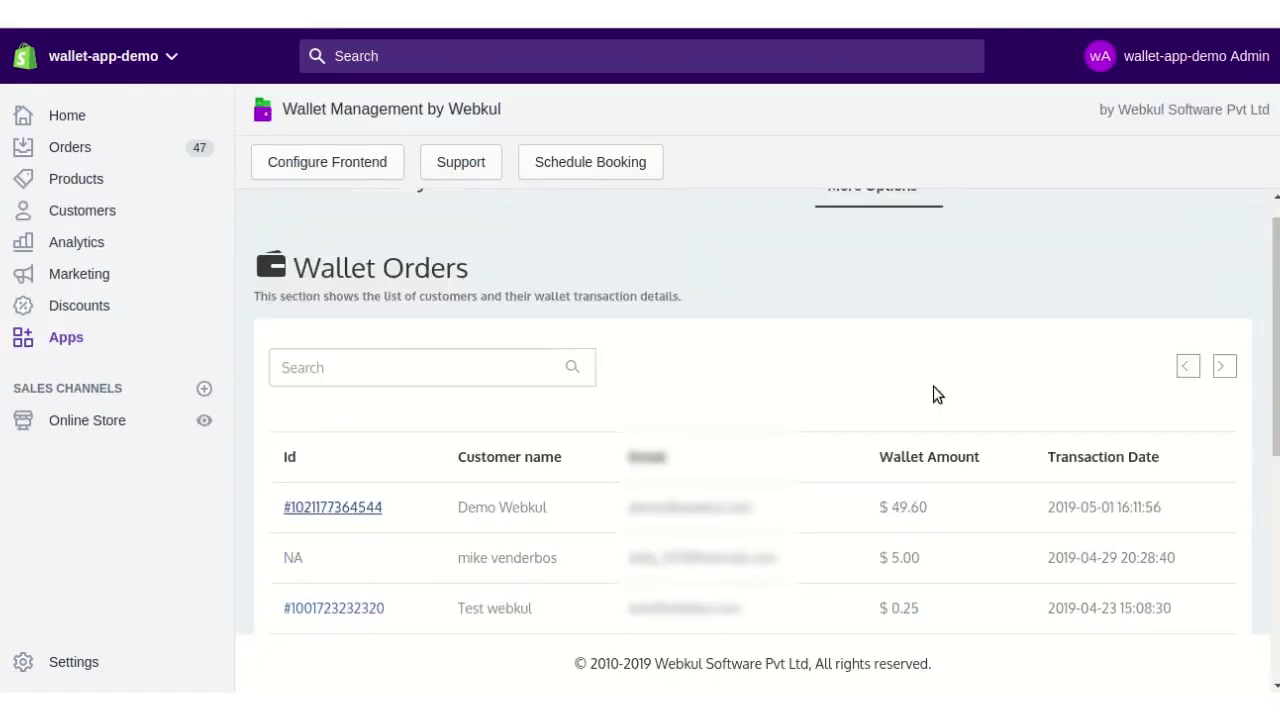
Open the Refund Request list and review the requested amounts, dates and statuses.
{"action": "left_click", "coordinate": [924, 205]}
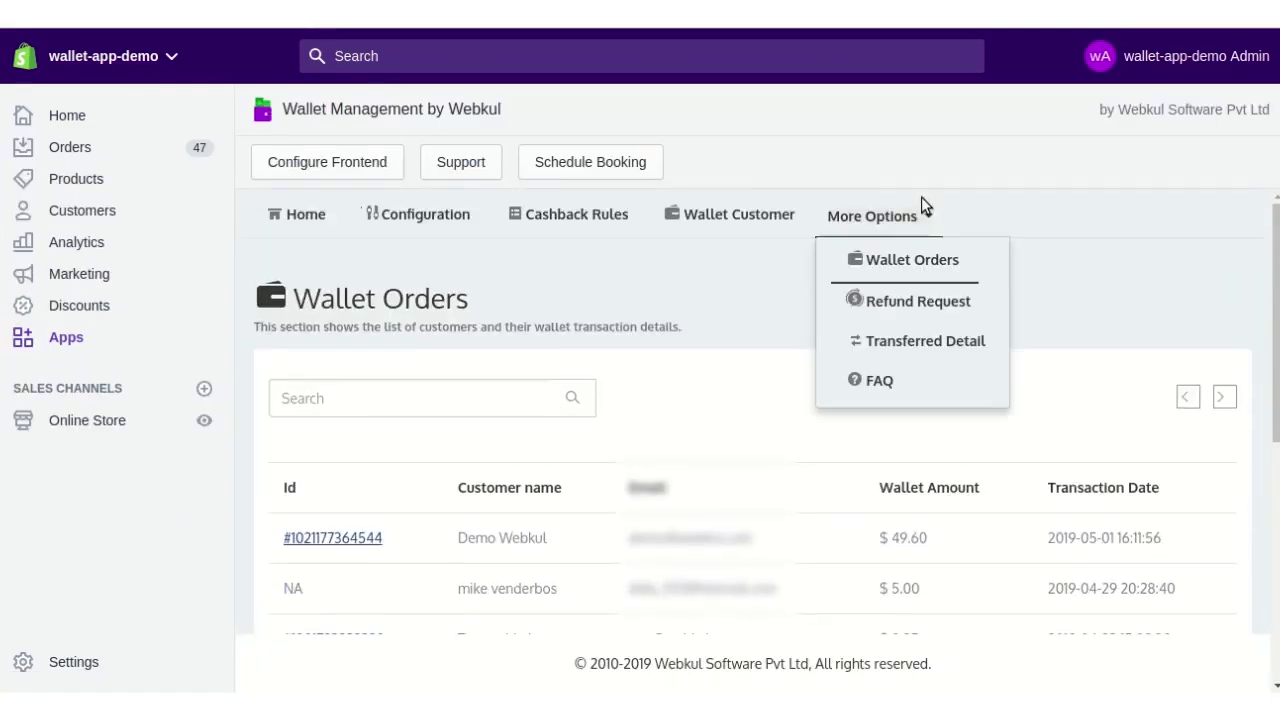
{"action": "left_click", "coordinate": [910, 302]}
{"action": "scroll", "coordinate": [1051, 347], "scroll_direction": "down", "scroll_amount": 4}
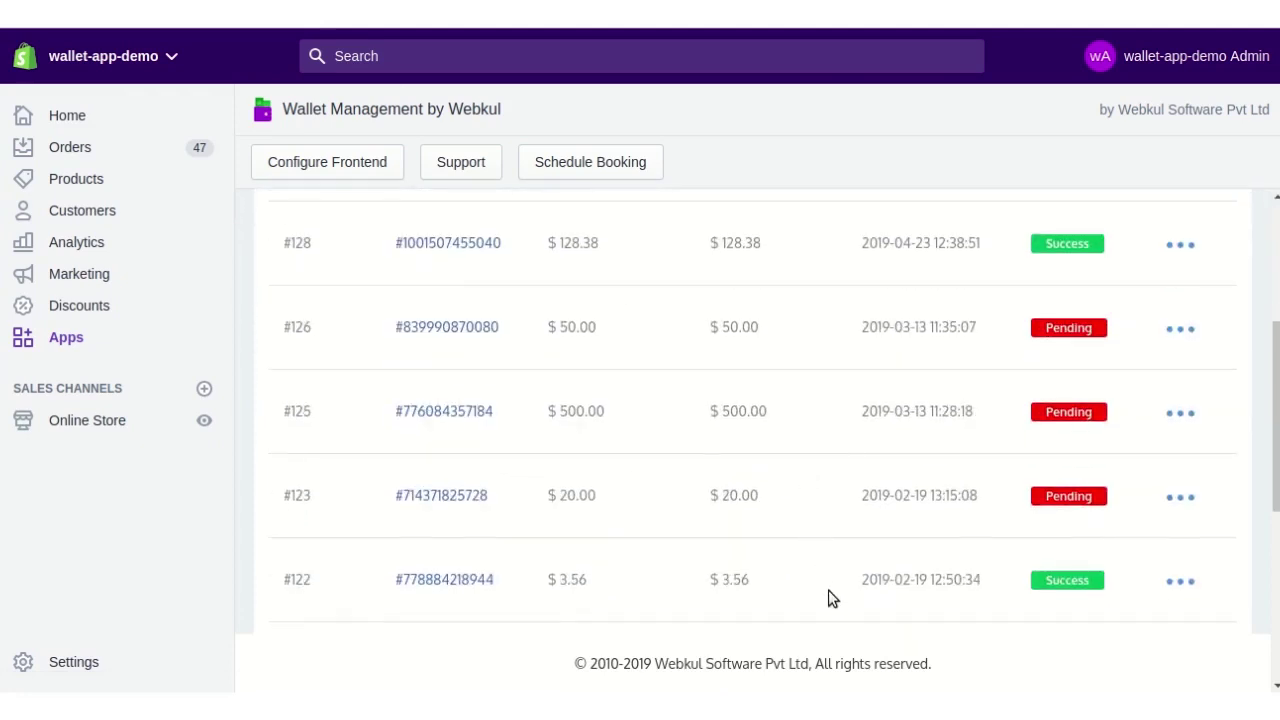
{"action": "scroll", "coordinate": [828, 590], "scroll_direction": "up", "scroll_amount": 4}
{"action": "scroll", "coordinate": [828, 540], "scroll_direction": "down", "scroll_amount": 4}
{"action": "scroll", "coordinate": [1100, 327], "scroll_direction": "up", "scroll_amount": 1}
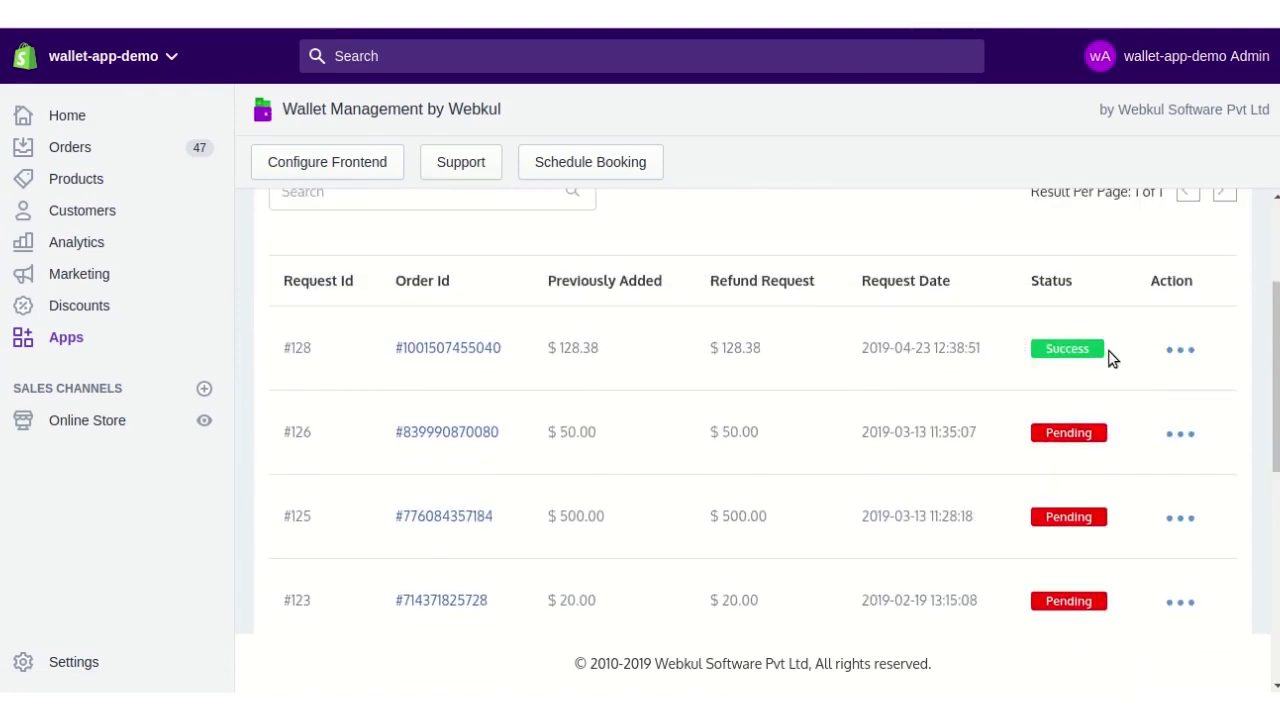
{"action": "scroll", "coordinate": [1110, 358], "scroll_direction": "down", "scroll_amount": 1}
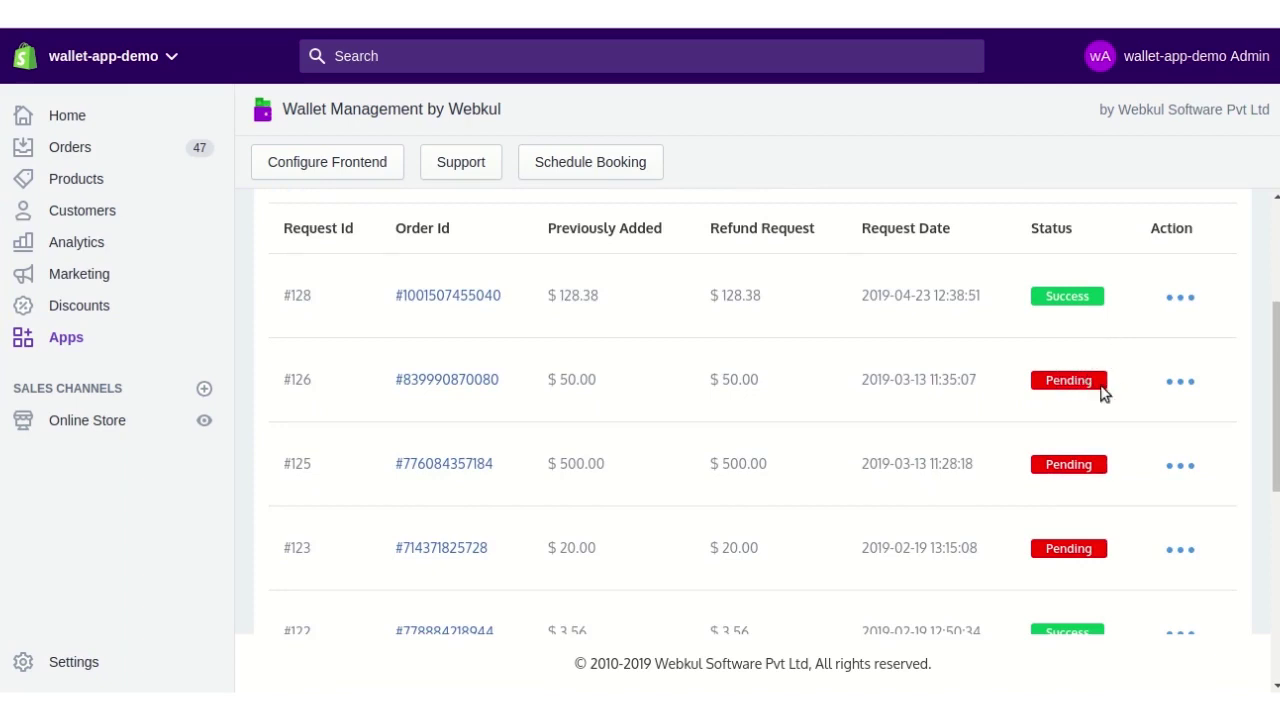
Refund the pending $50.00 request to the customer's wallet and confirm the refund.
{"action": "left_click", "coordinate": [1180, 381]}
{"action": "left_click", "coordinate": [1175, 427]}
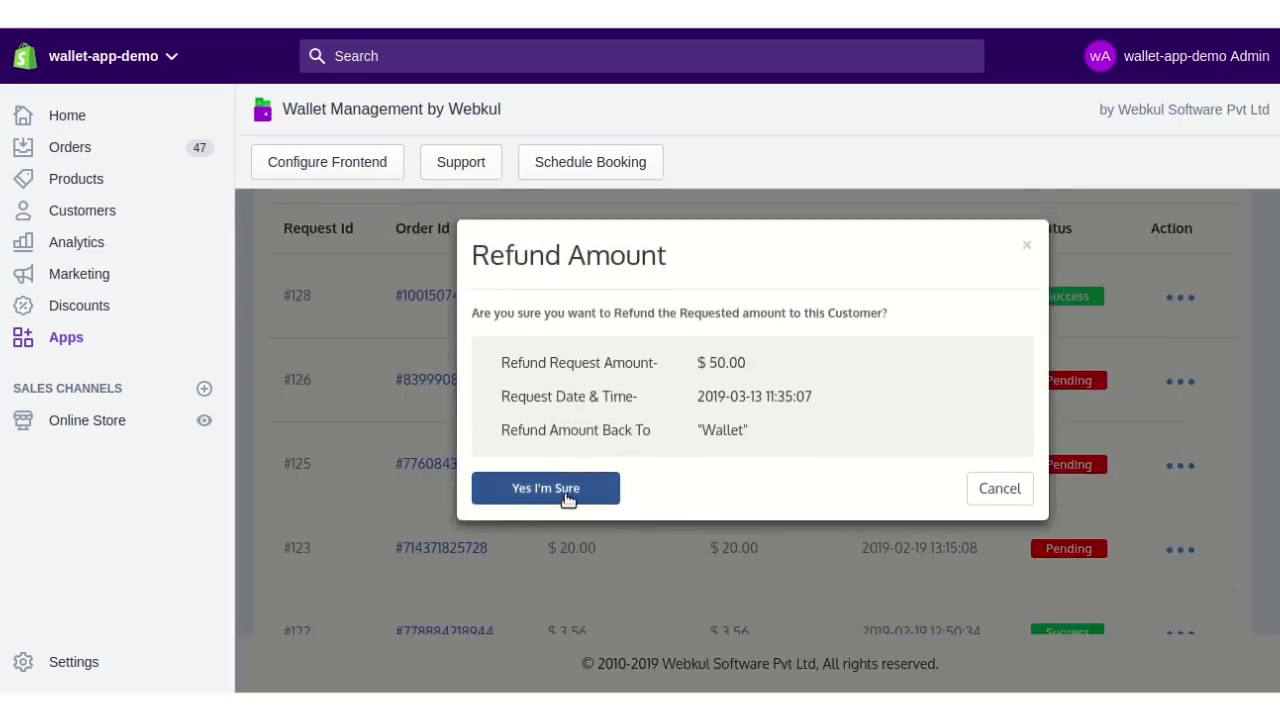
{"action": "left_click", "coordinate": [567, 497]}
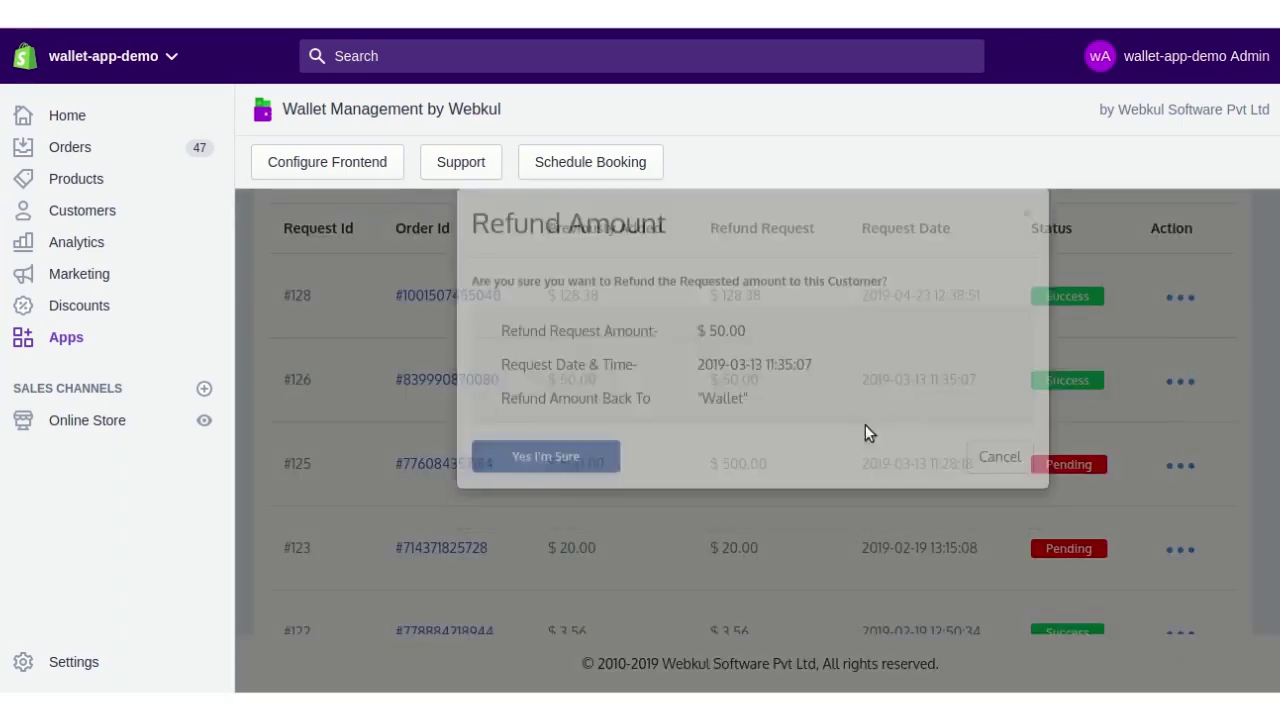
{"action": "scroll", "coordinate": [935, 380], "scroll_direction": "up", "scroll_amount": 2}
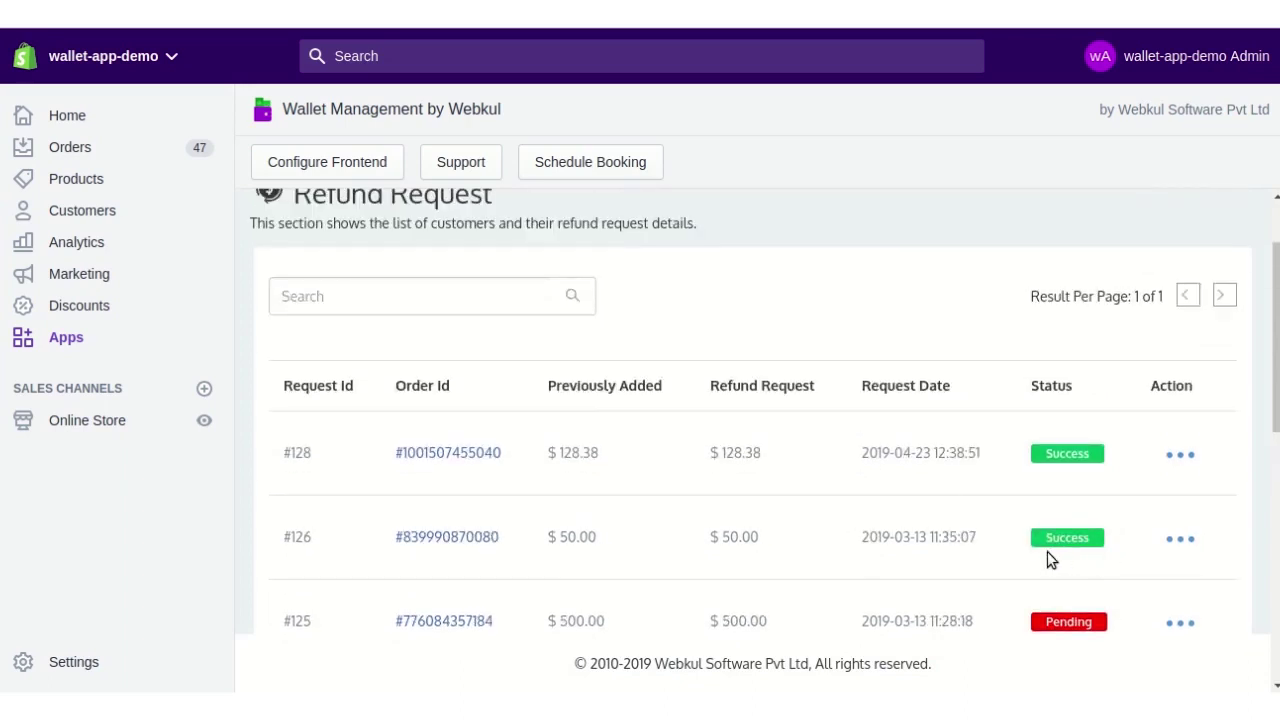
Open the Transferred Detail list and examine the sender, recipient, amount and date of the first transfer.
{"action": "scroll", "coordinate": [948, 523], "scroll_direction": "up", "scroll_amount": 2}
{"action": "left_click", "coordinate": [878, 218]}
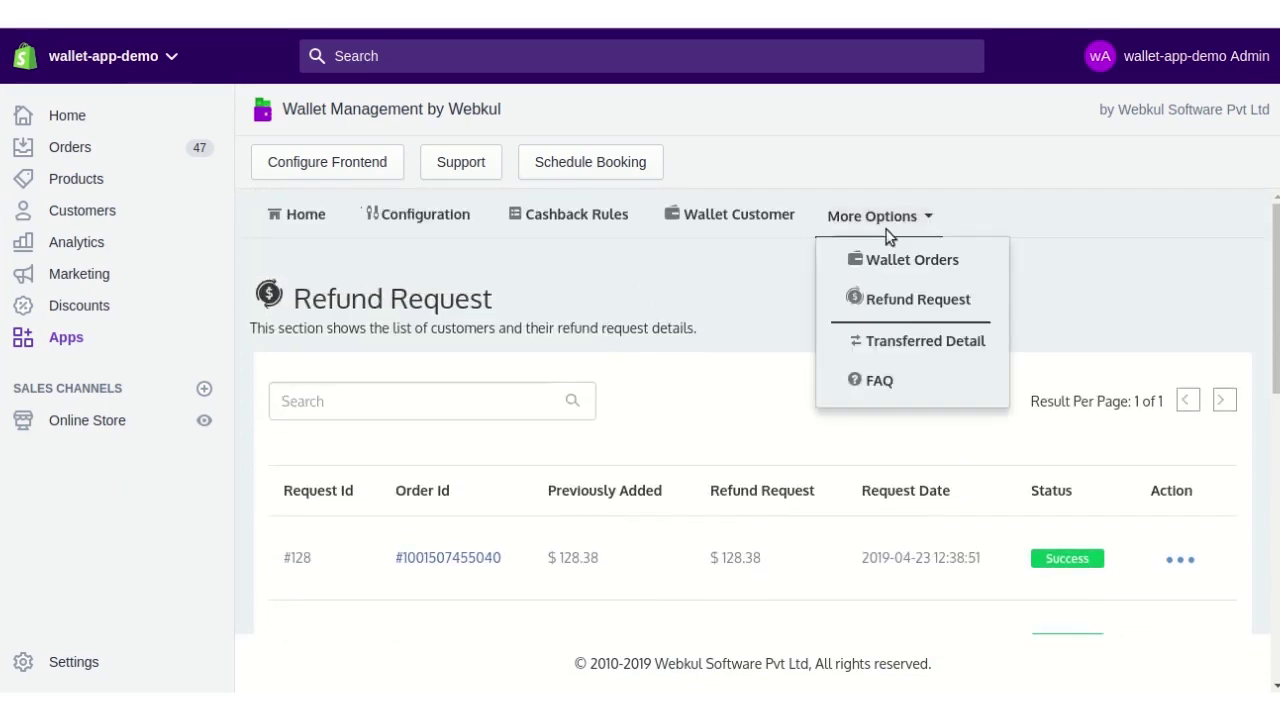
{"action": "left_click", "coordinate": [891, 343]}
{"action": "scroll", "coordinate": [891, 351], "scroll_direction": "down", "scroll_amount": 2}
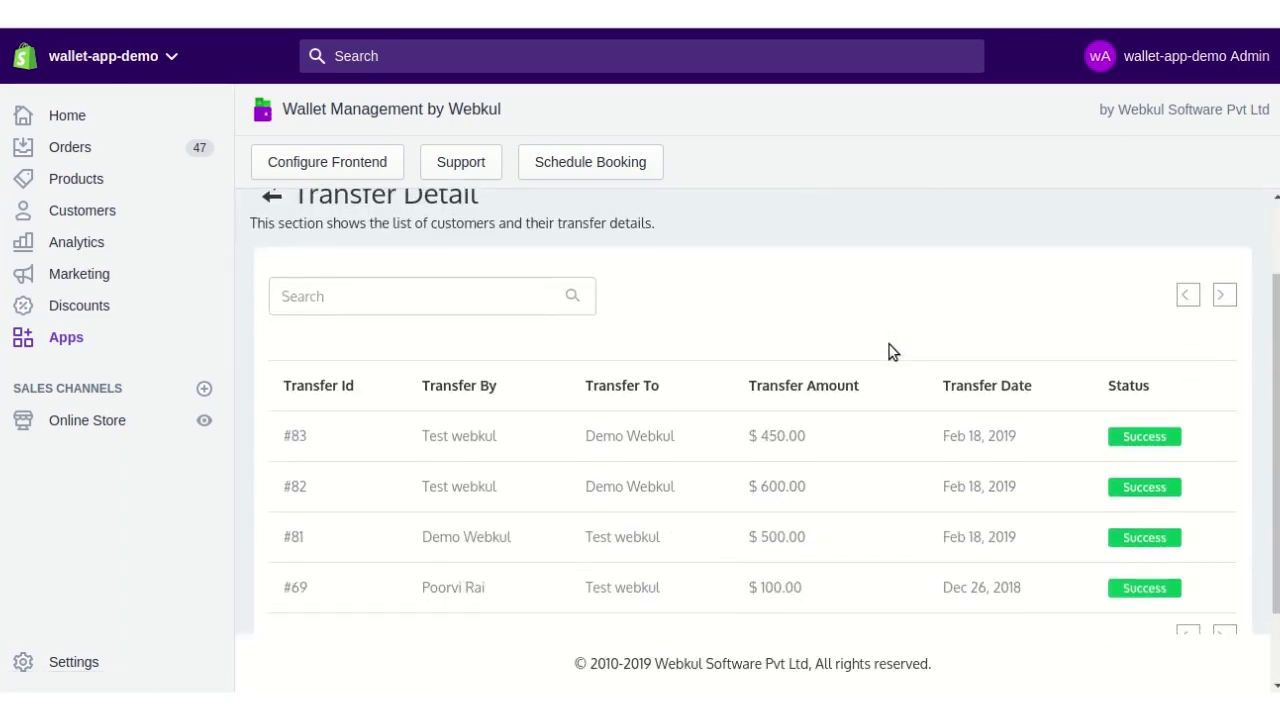
{"action": "scroll", "coordinate": [893, 351], "scroll_direction": "down", "scroll_amount": 2}
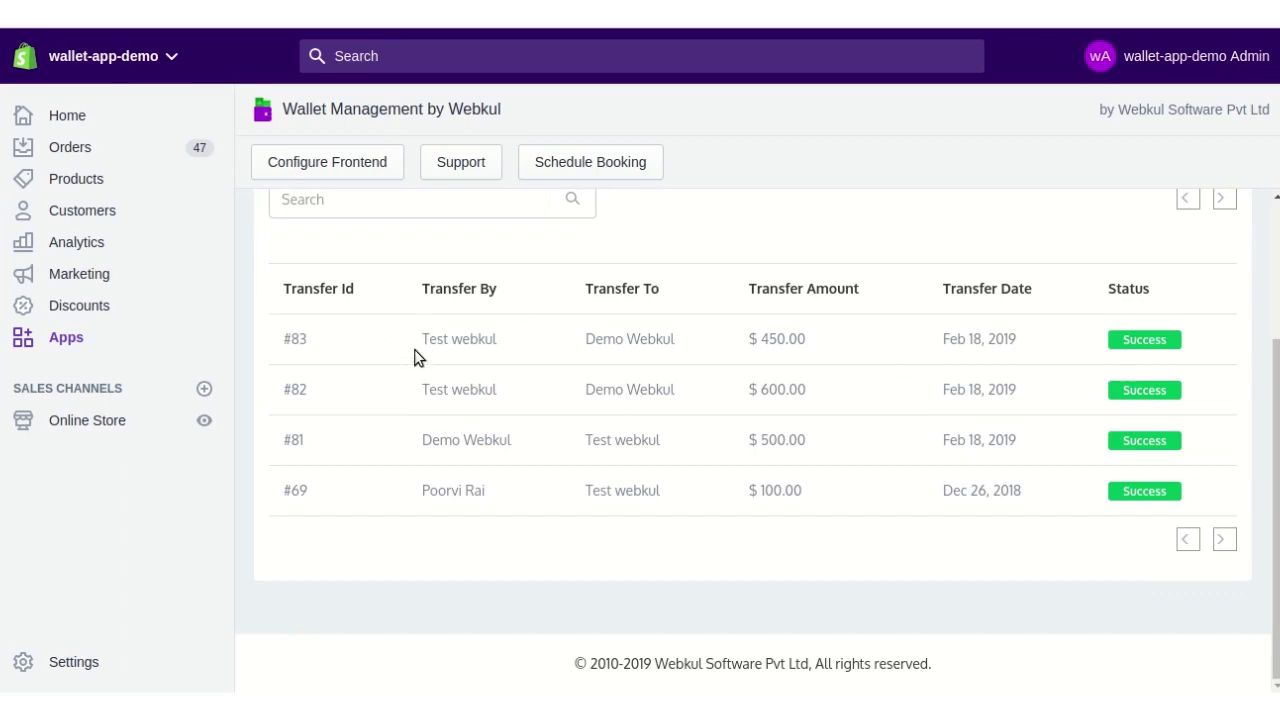
{"action": "left_click_drag", "start_coordinate": [498, 339], "coordinate": [403, 354]}
{"action": "left_click_drag", "start_coordinate": [580, 340], "coordinate": [806, 341]}
{"action": "left_click", "coordinate": [817, 355]}
{"action": "left_click_drag", "start_coordinate": [941, 340], "coordinate": [1060, 351]}
{"action": "left_click", "coordinate": [483, 345]}
{"action": "scroll", "coordinate": [623, 514], "scroll_direction": "up", "scroll_amount": 3}
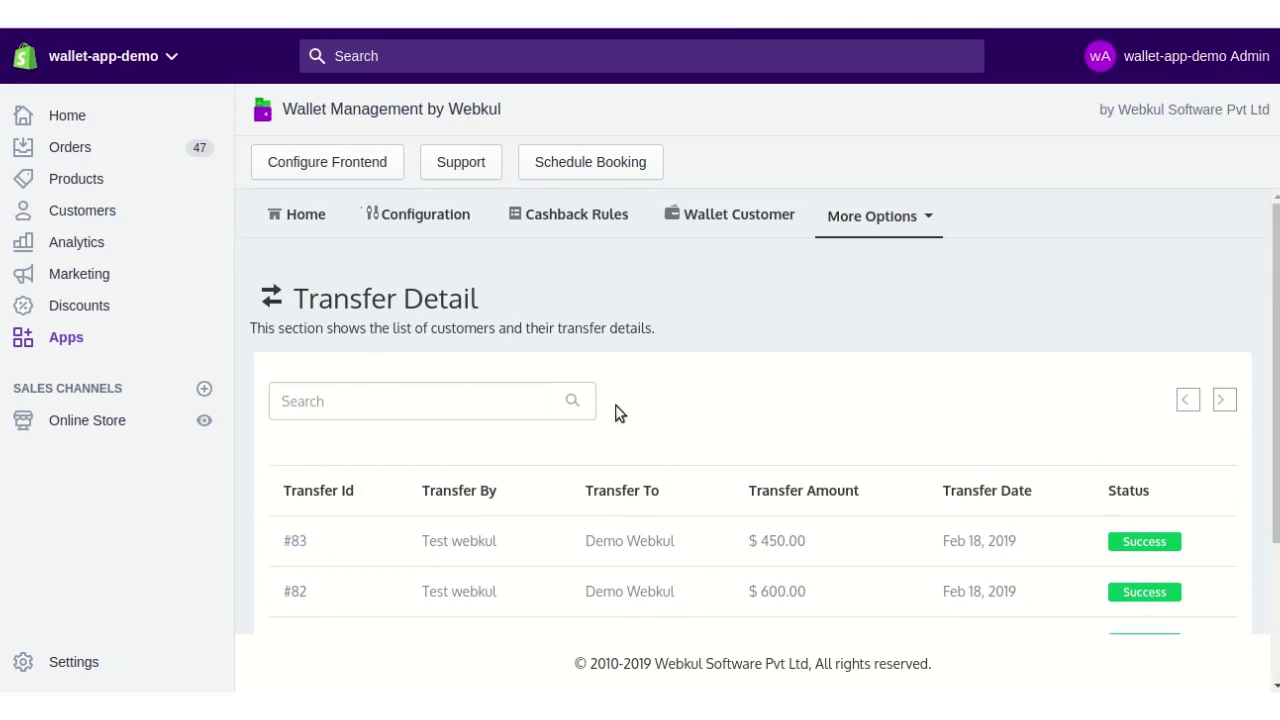
Open the wallet FAQ section and examine the title, content and sequence fields of the form for adding an FAQ.
{"action": "left_click", "coordinate": [915, 234]}
{"action": "left_click", "coordinate": [915, 234]}
{"action": "left_click", "coordinate": [898, 229]}
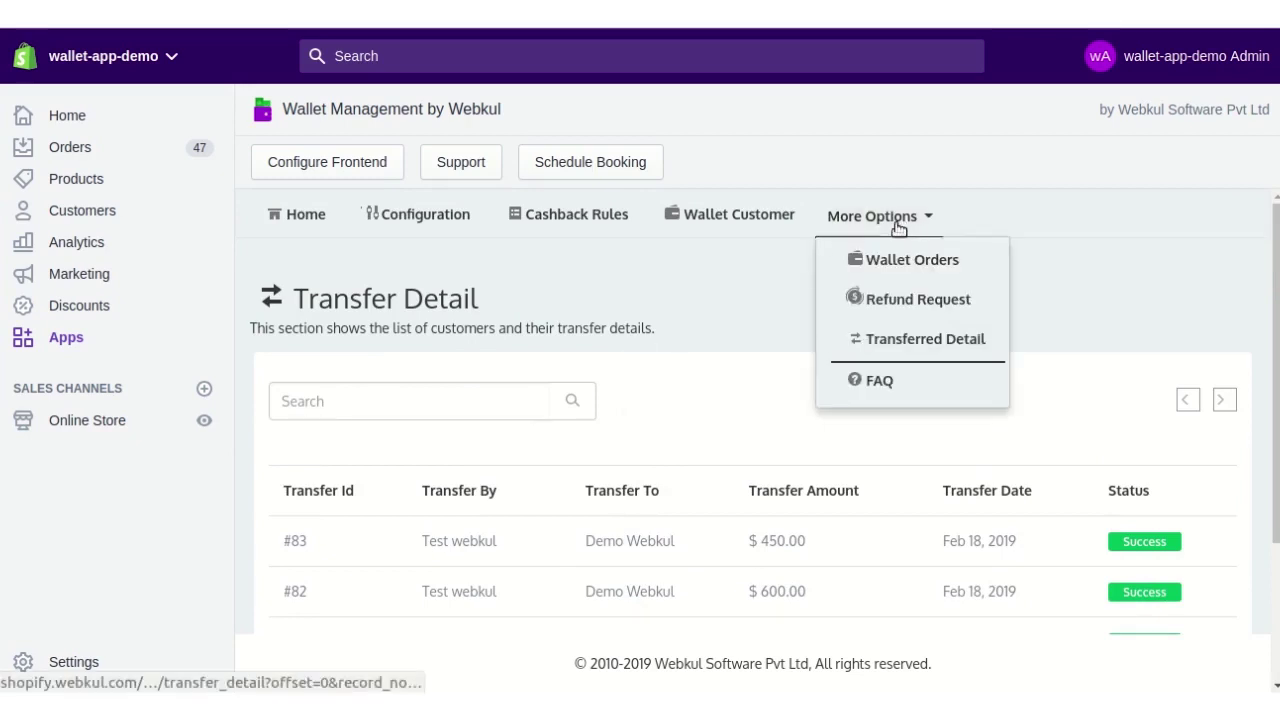
{"action": "left_click", "coordinate": [888, 382]}
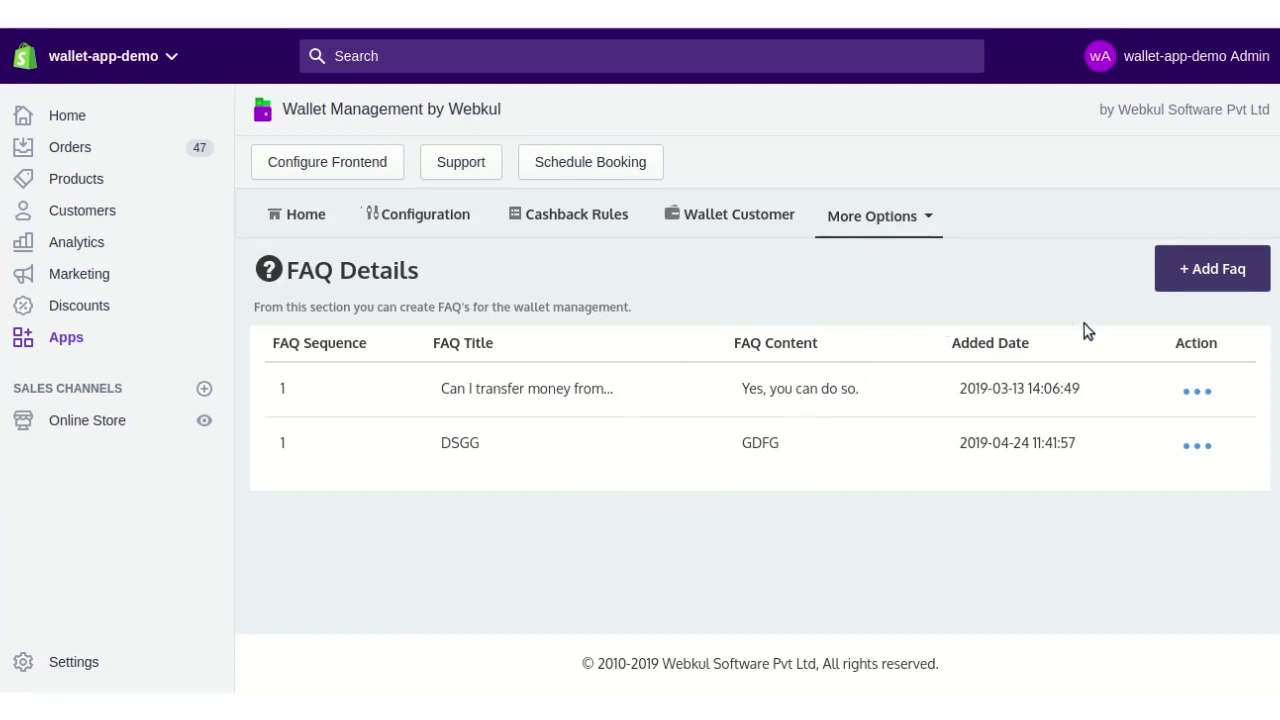
{"action": "left_click", "coordinate": [1208, 284]}
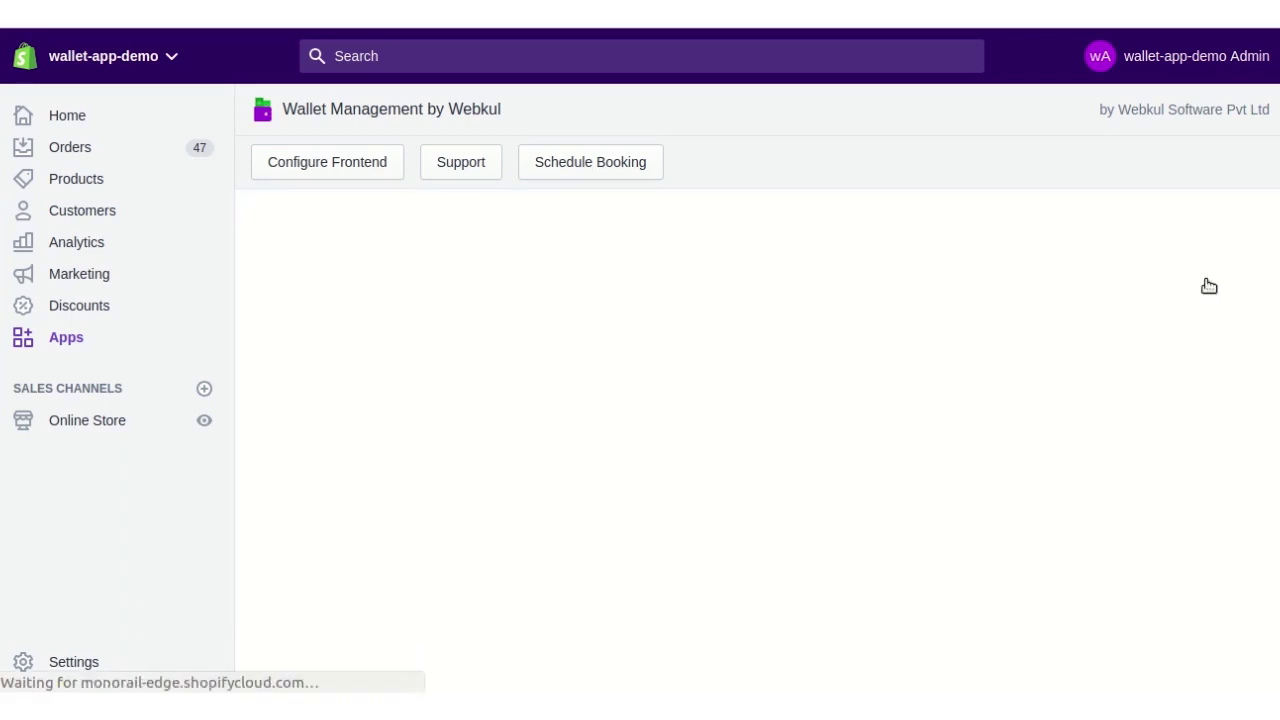
{"action": "left_click", "coordinate": [352, 364]}
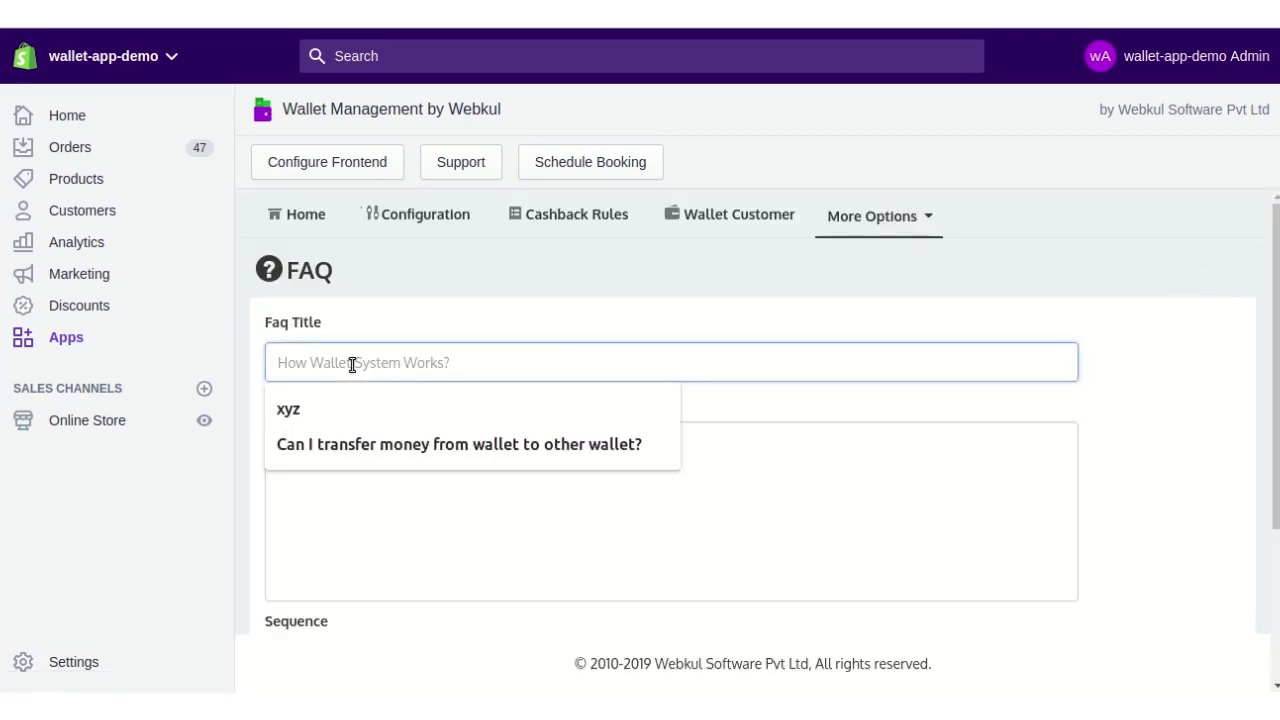
{"action": "left_click", "coordinate": [763, 471]}
{"action": "scroll", "coordinate": [677, 480], "scroll_direction": "down", "scroll_amount": 3}
{"action": "left_click", "coordinate": [326, 440]}
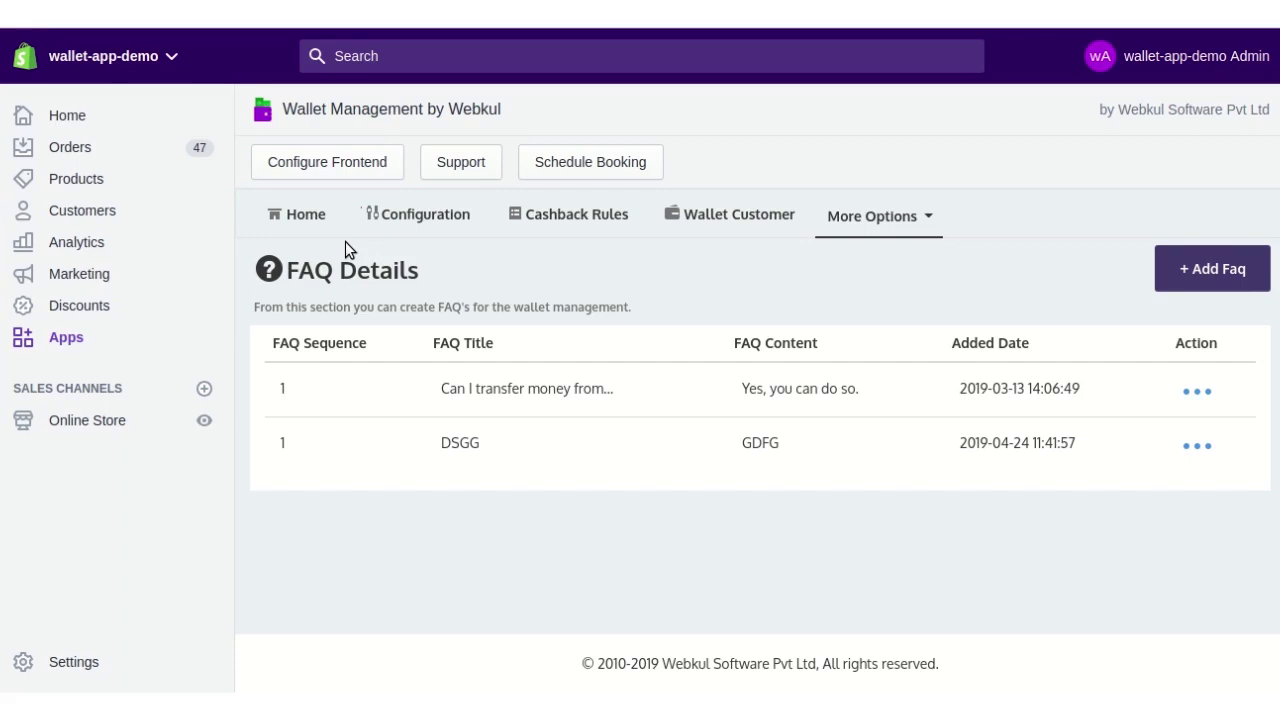
Open the frontend configuration instructions and read through the code snippets for the product, account, collection, cart and header pages.
{"action": "left_click", "coordinate": [366, 165]}
{"action": "scroll", "coordinate": [555, 352], "scroll_direction": "down", "scroll_amount": 4}
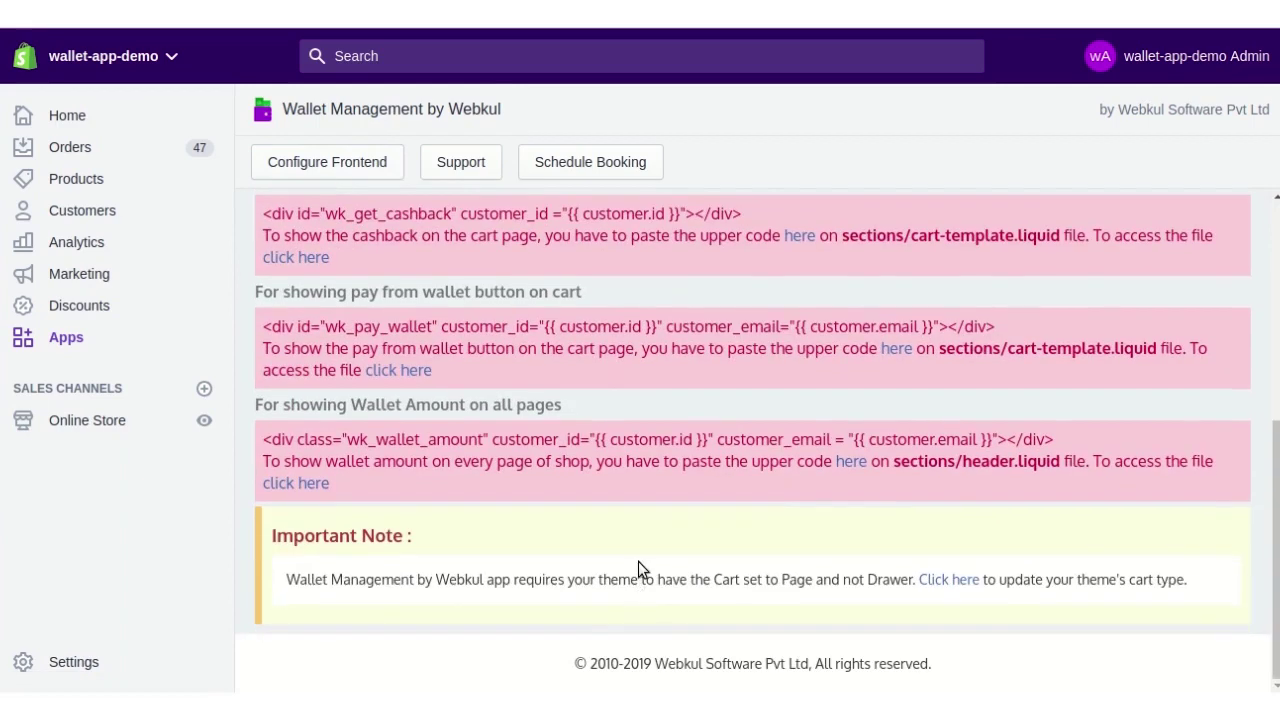
{"action": "scroll", "coordinate": [638, 565], "scroll_direction": "up", "scroll_amount": 5}
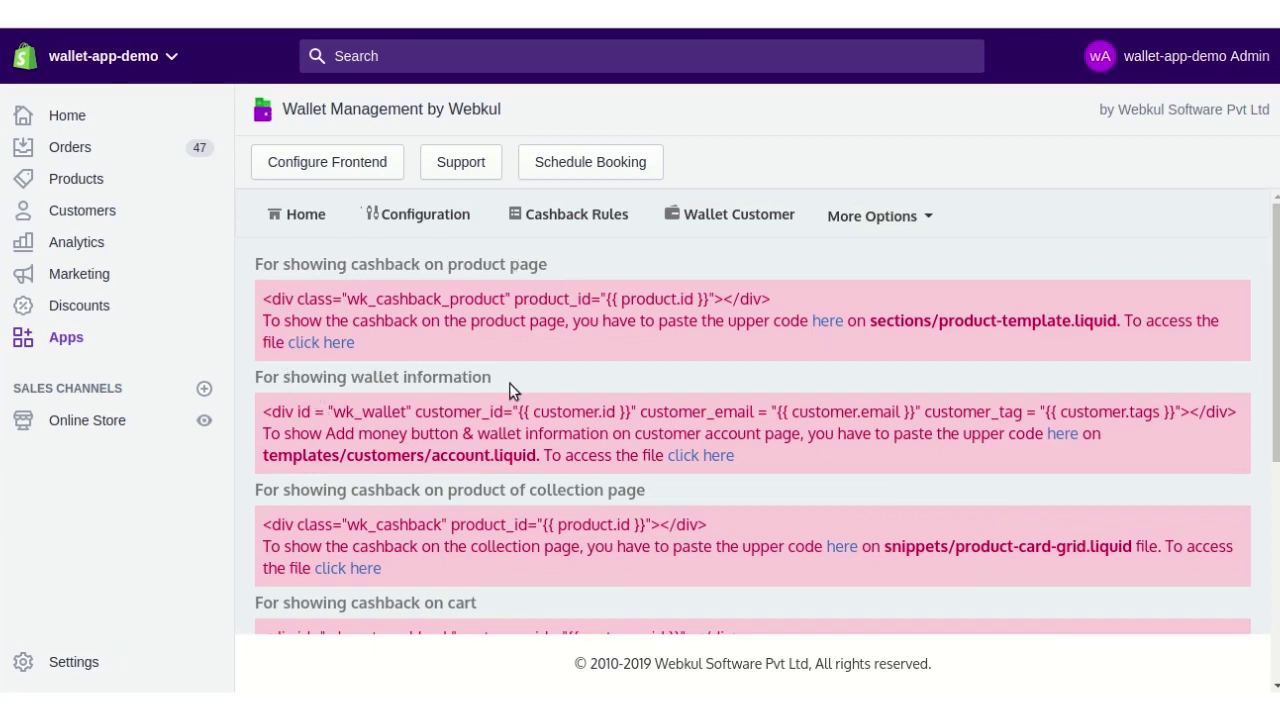
{"action": "scroll", "coordinate": [509, 390], "scroll_direction": "down", "scroll_amount": 2}
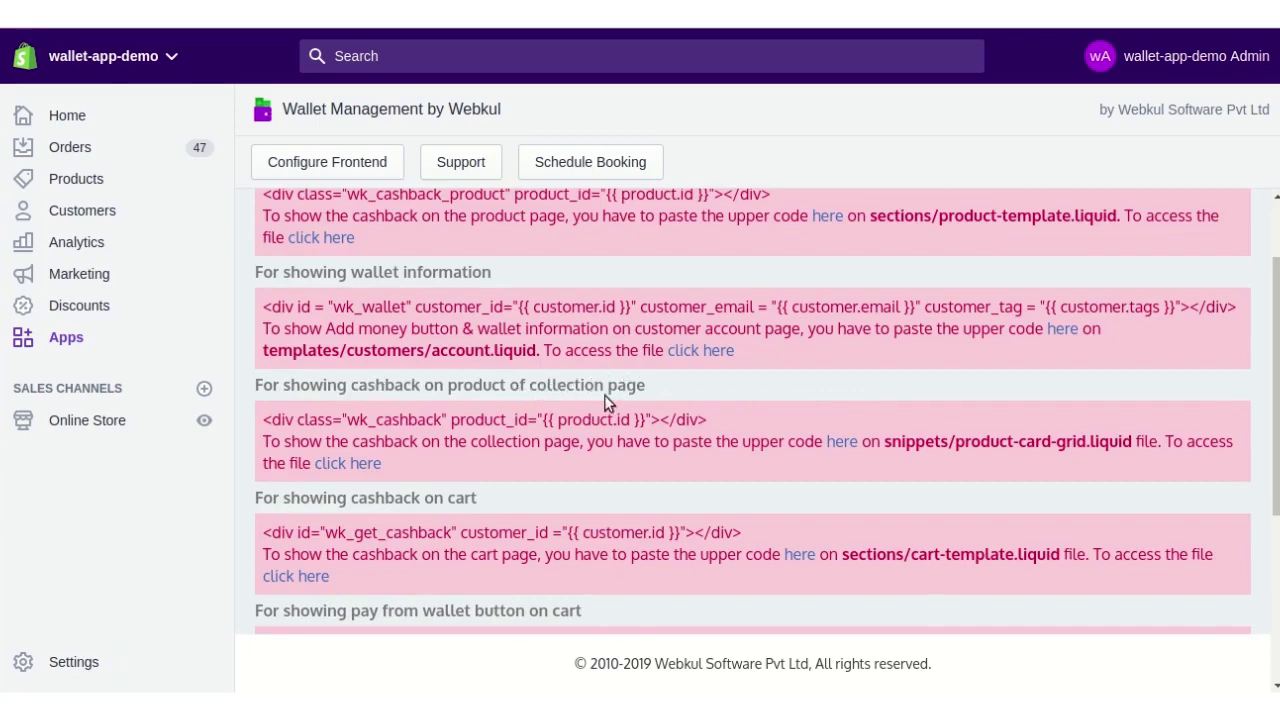
{"action": "scroll", "coordinate": [606, 400], "scroll_direction": "down", "scroll_amount": 2}
{"action": "scroll", "coordinate": [603, 400], "scroll_direction": "down", "scroll_amount": 2}
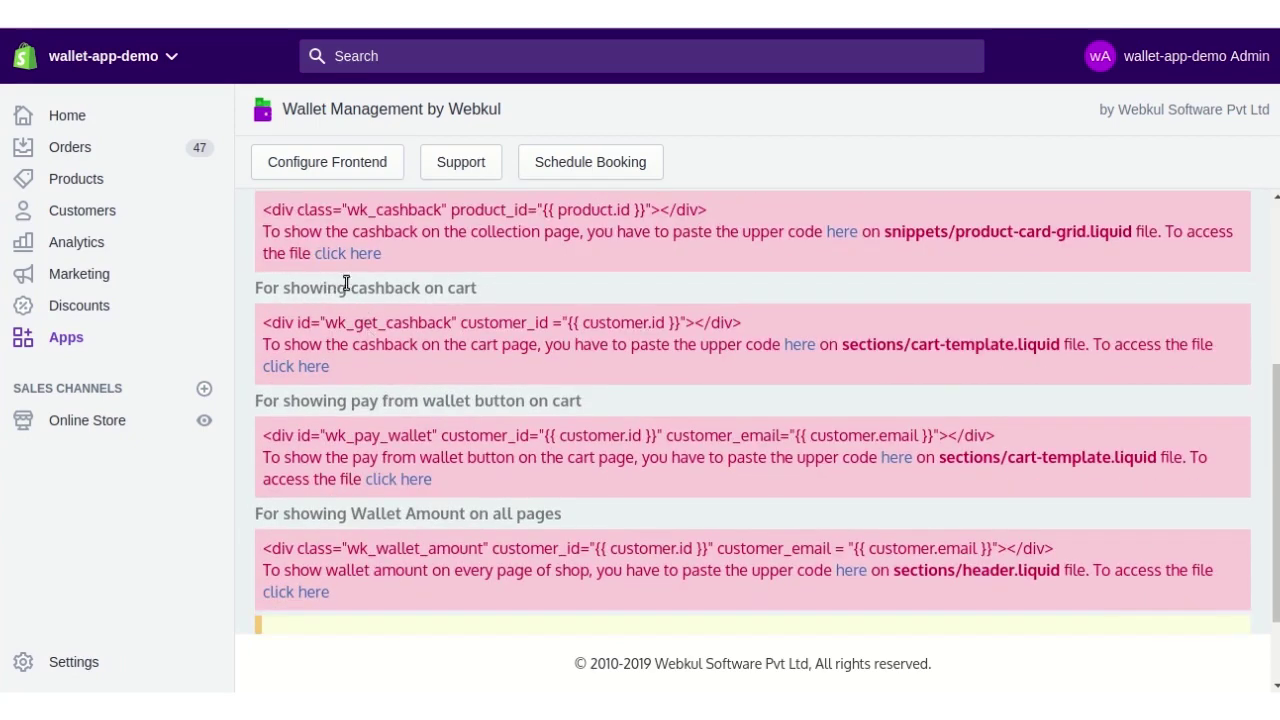
{"action": "scroll", "coordinate": [500, 388], "scroll_direction": "down", "scroll_amount": 2}
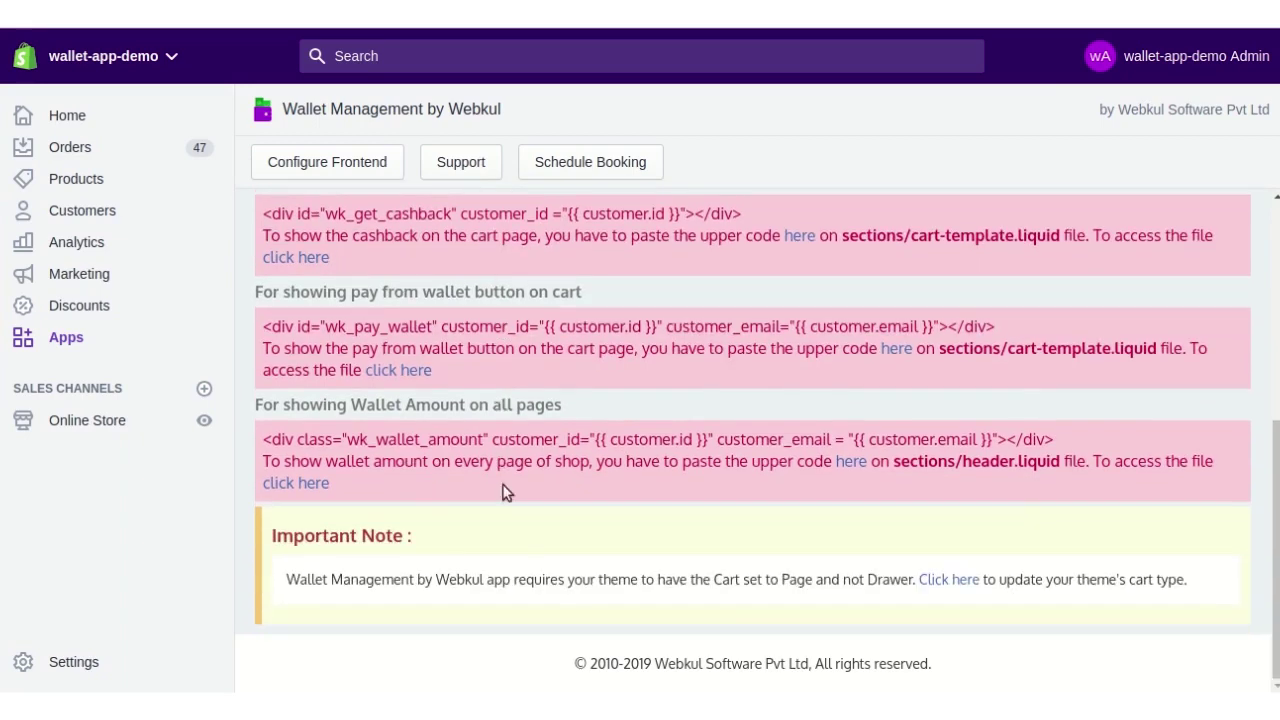
{"action": "scroll", "coordinate": [520, 470], "scroll_direction": "up", "scroll_amount": 8}
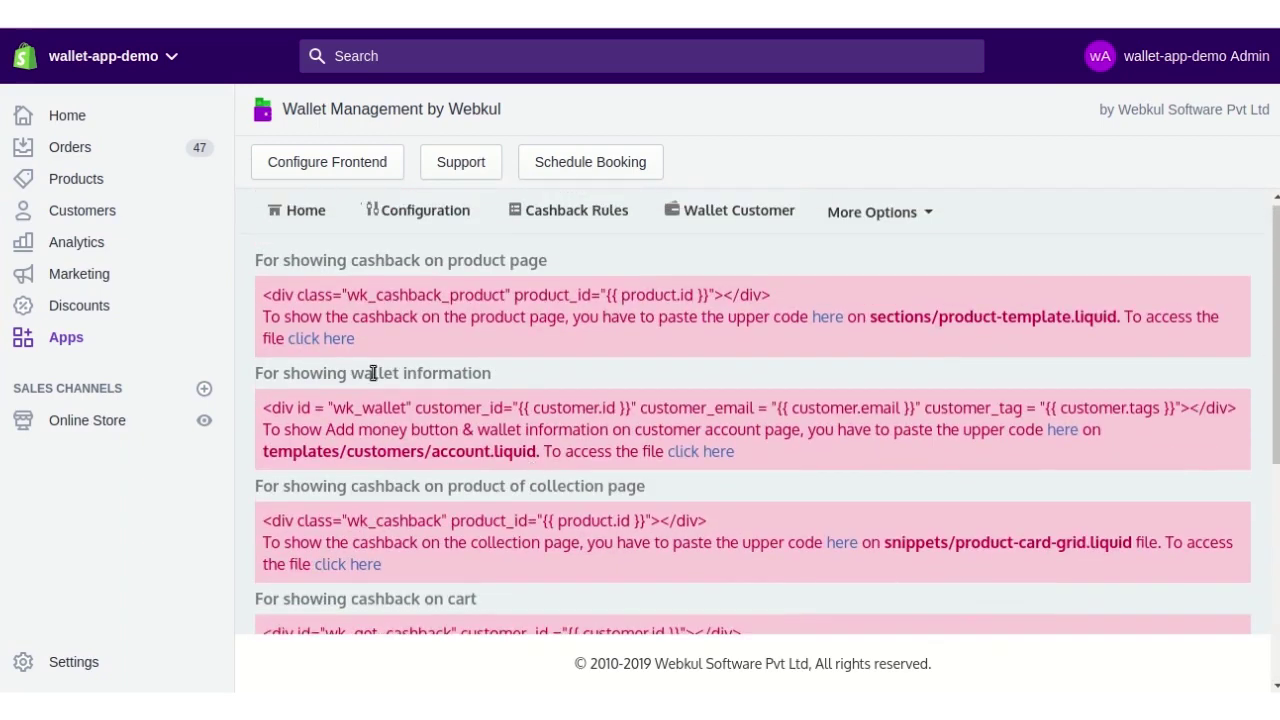
View the example placement of the product page cashback code, then examine the snippet and its target file sections/product-template.liquid.
{"action": "left_click", "coordinate": [820, 318]}
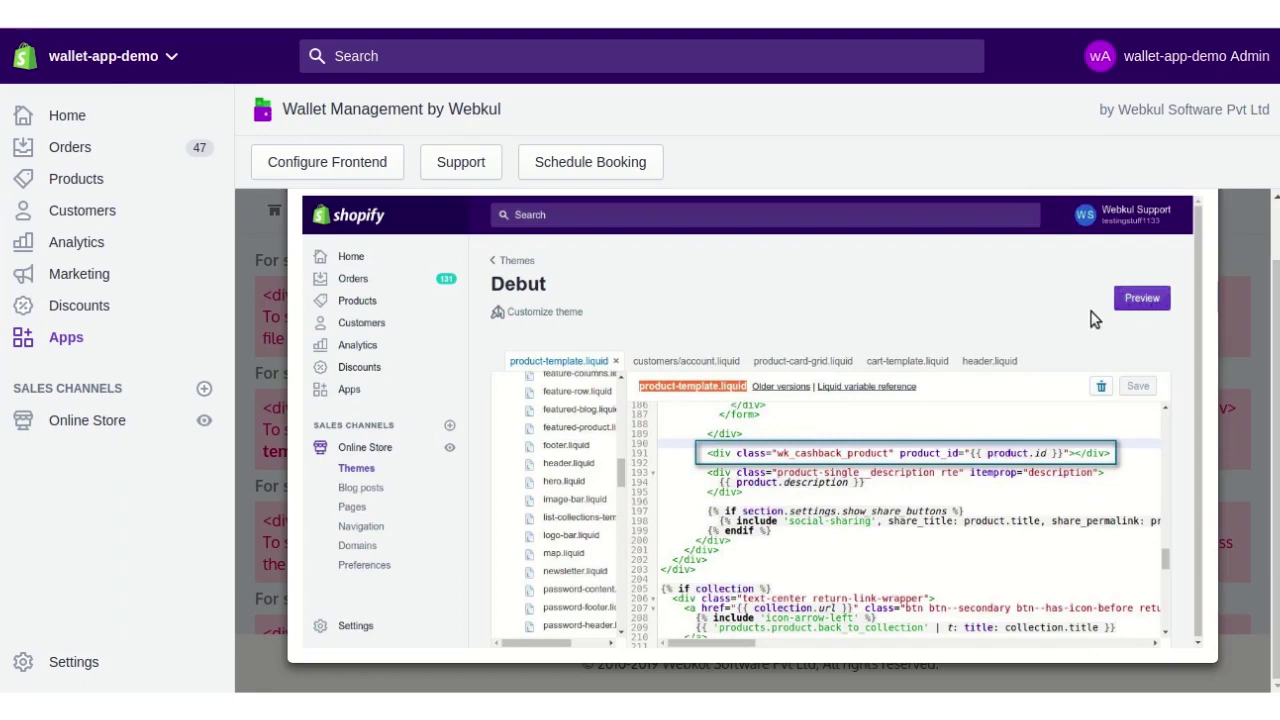
{"action": "scroll", "coordinate": [1180, 292], "scroll_direction": "up", "scroll_amount": 1}
{"action": "left_click", "coordinate": [1196, 250]}
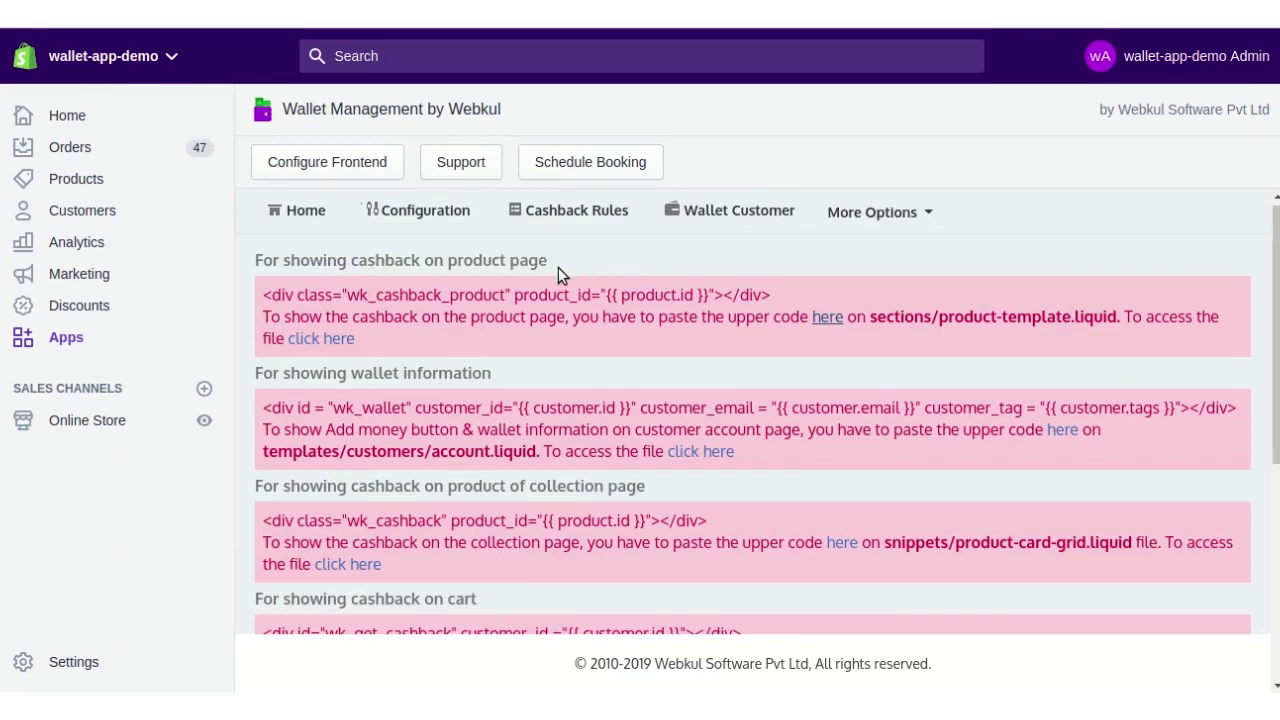
{"action": "left_click_drag", "start_coordinate": [265, 292], "coordinate": [778, 295]}
{"action": "left_click_drag", "start_coordinate": [941, 324], "coordinate": [1122, 330]}
{"action": "left_click", "coordinate": [1122, 330]}
Open product-template.liquid in the theme code editor, look through its code, and return to the frontend instructions.
{"action": "left_click", "coordinate": [331, 338]}
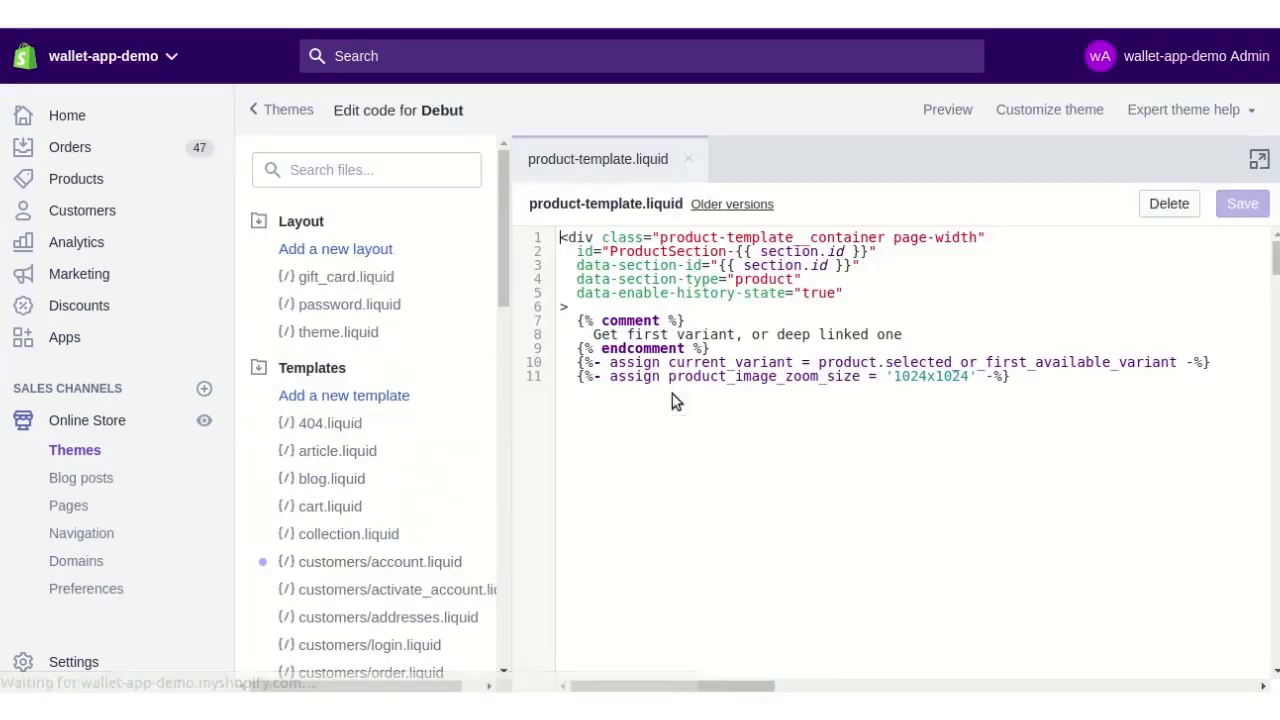
{"action": "scroll", "coordinate": [648, 527], "scroll_direction": "down", "scroll_amount": 5}
{"action": "scroll", "coordinate": [648, 527], "scroll_direction": "down", "scroll_amount": 1}
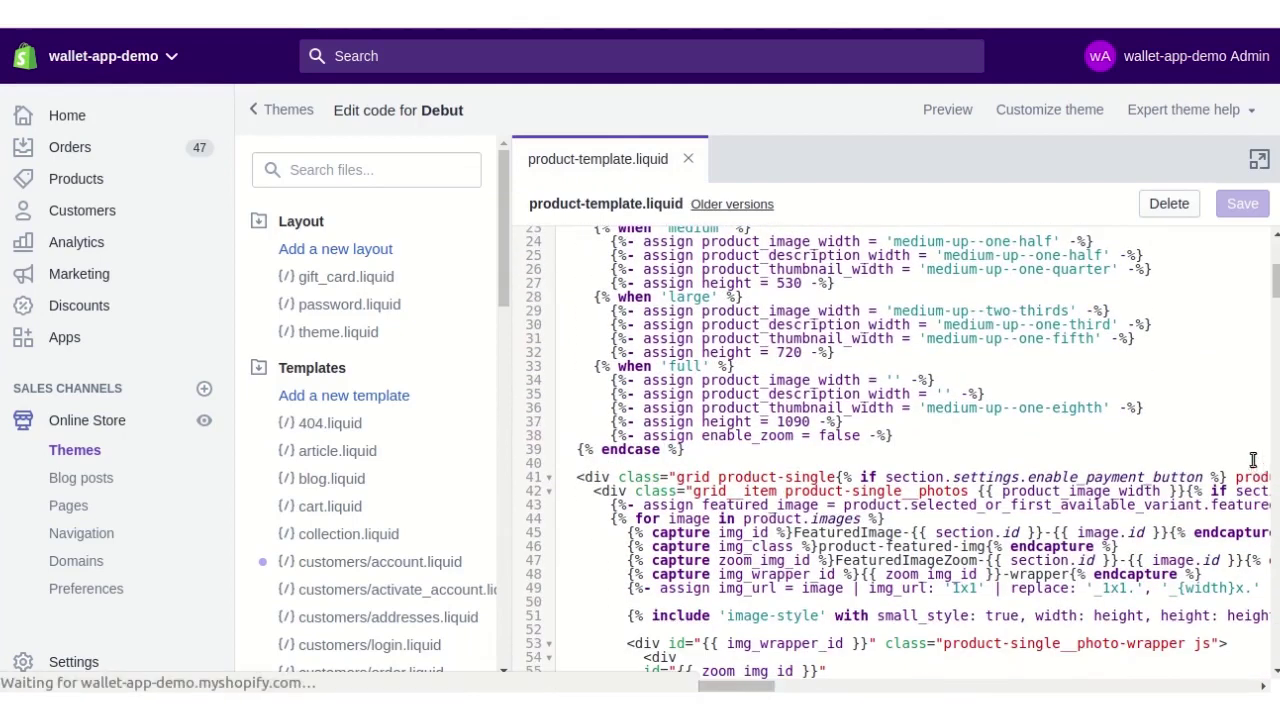
{"action": "key", "text": "alt+Left"}
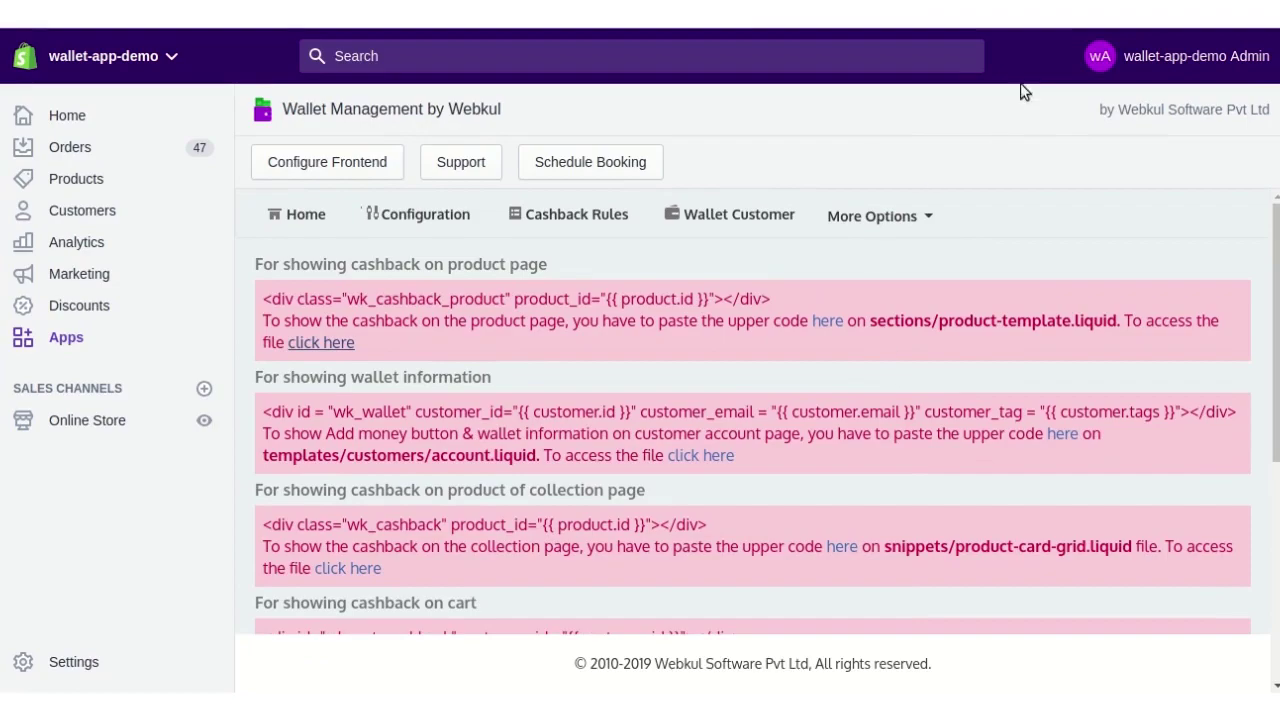
Open the online storefront and sign in to the customer account with the customer's email and account password.
{"action": "left_click", "coordinate": [205, 424]}
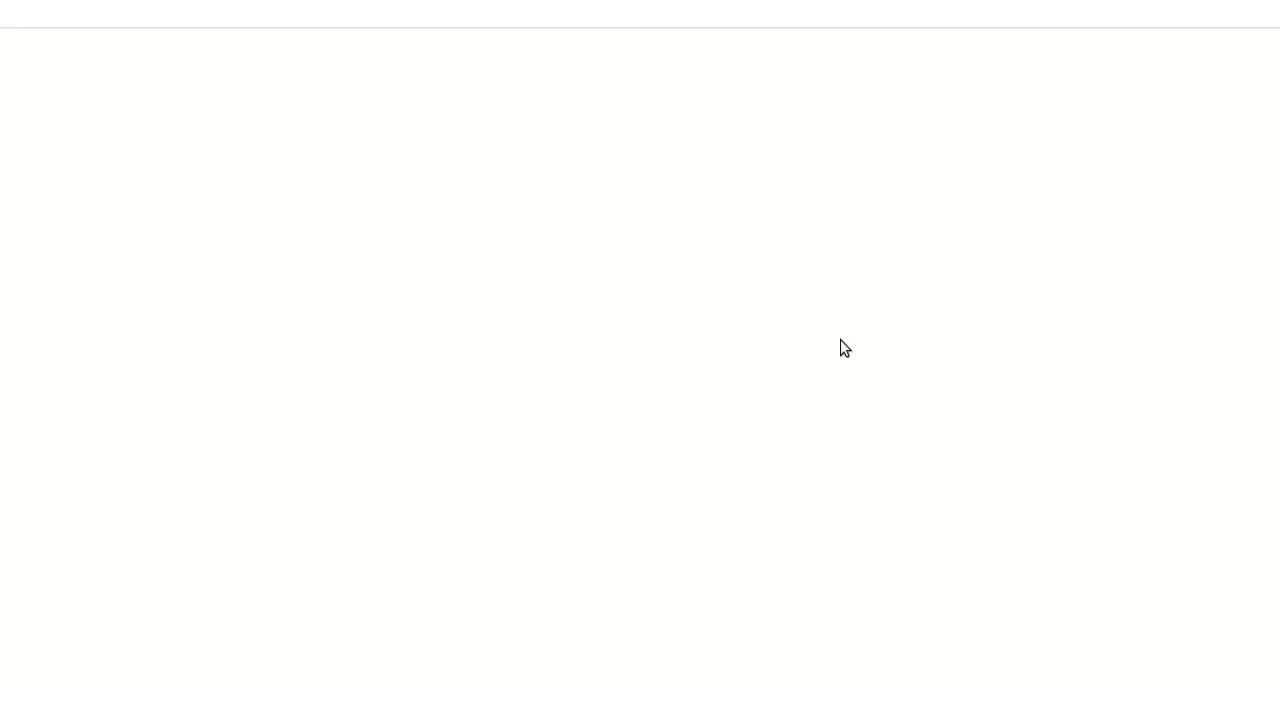
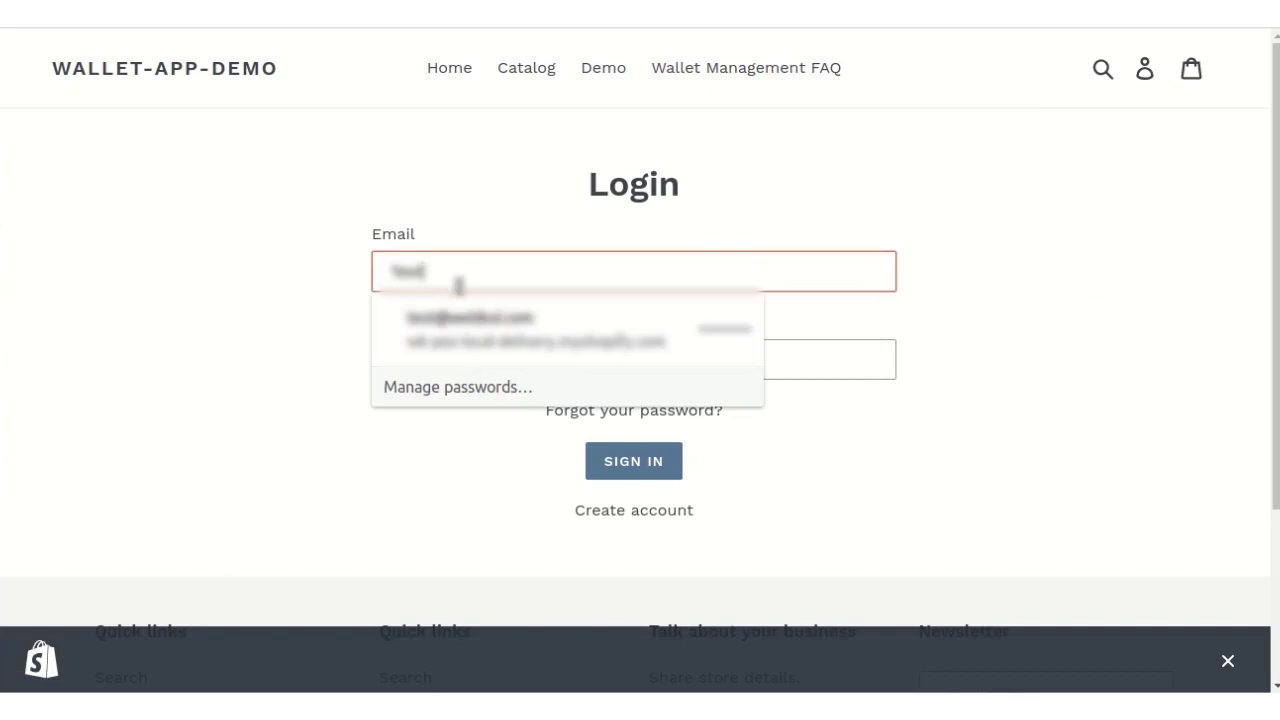
{"action": "type", "text": ".com"}
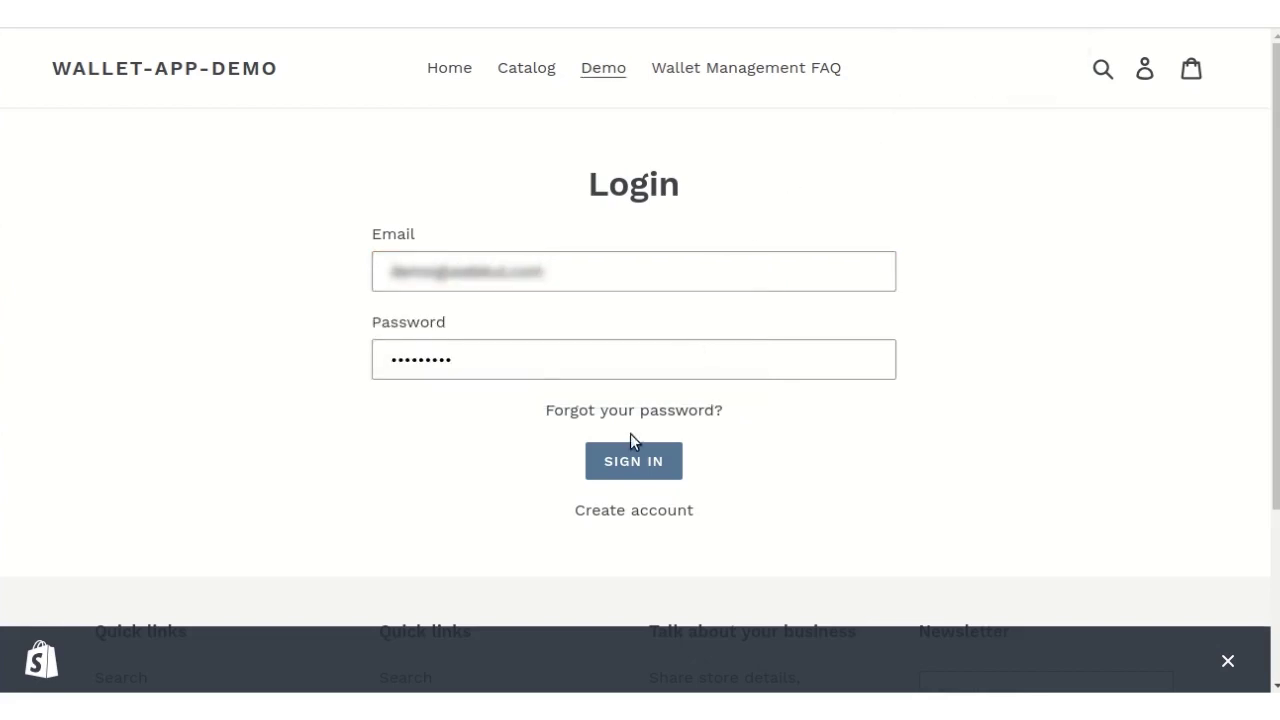
{"action": "left_click", "coordinate": [634, 465]}
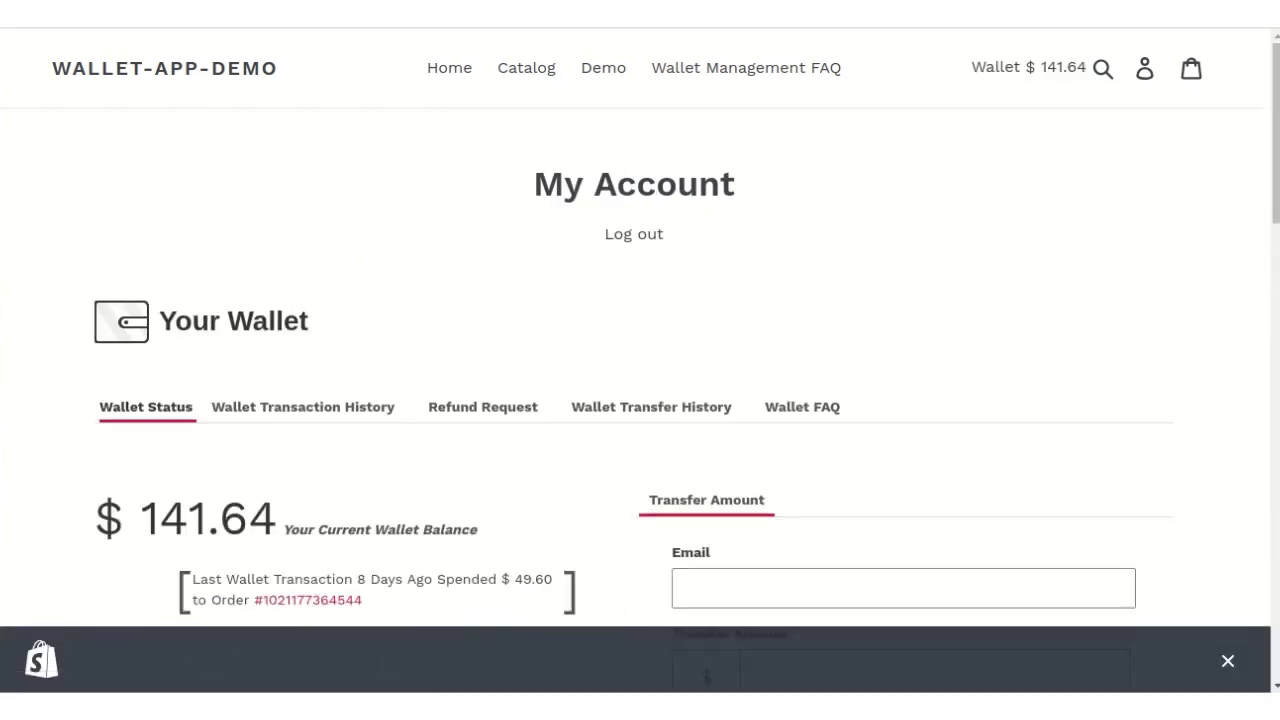
Dismiss the Shopify preview bar, reopen the customer account page, and examine the current wallet balance under Wallet Status.
{"action": "left_click", "coordinate": [1230, 662]}
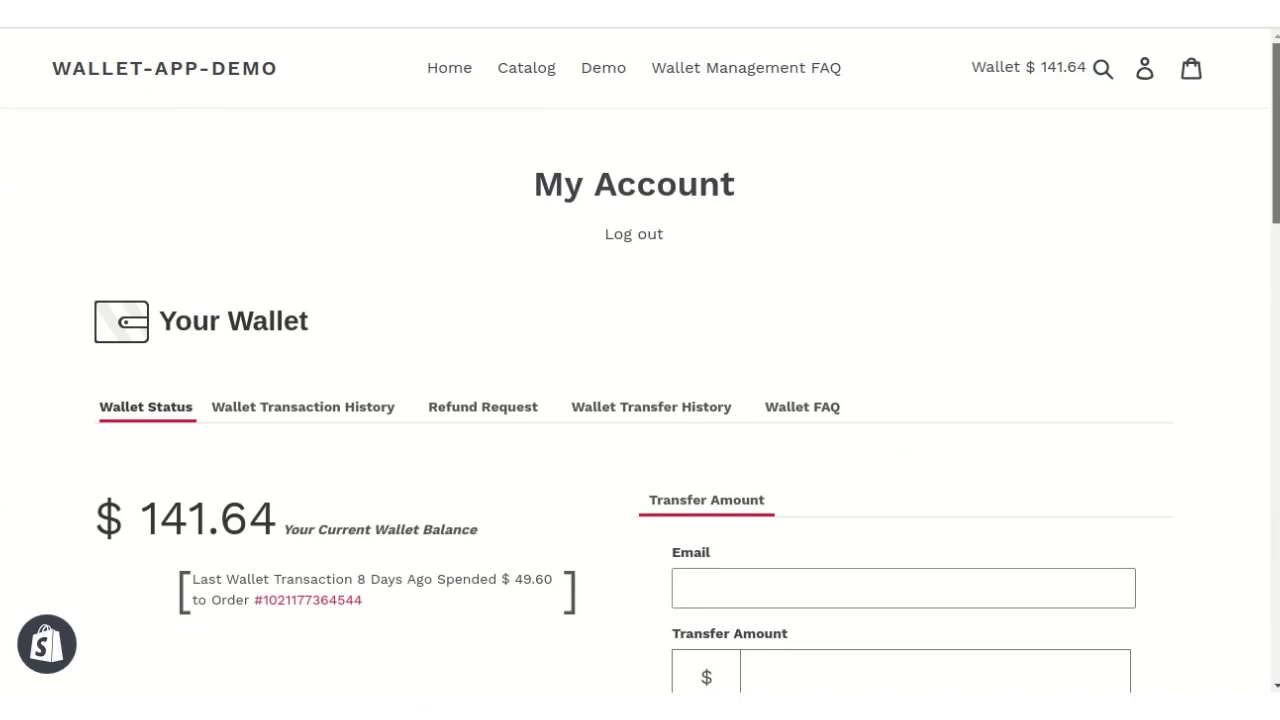
{"action": "left_click", "coordinate": [1140, 64]}
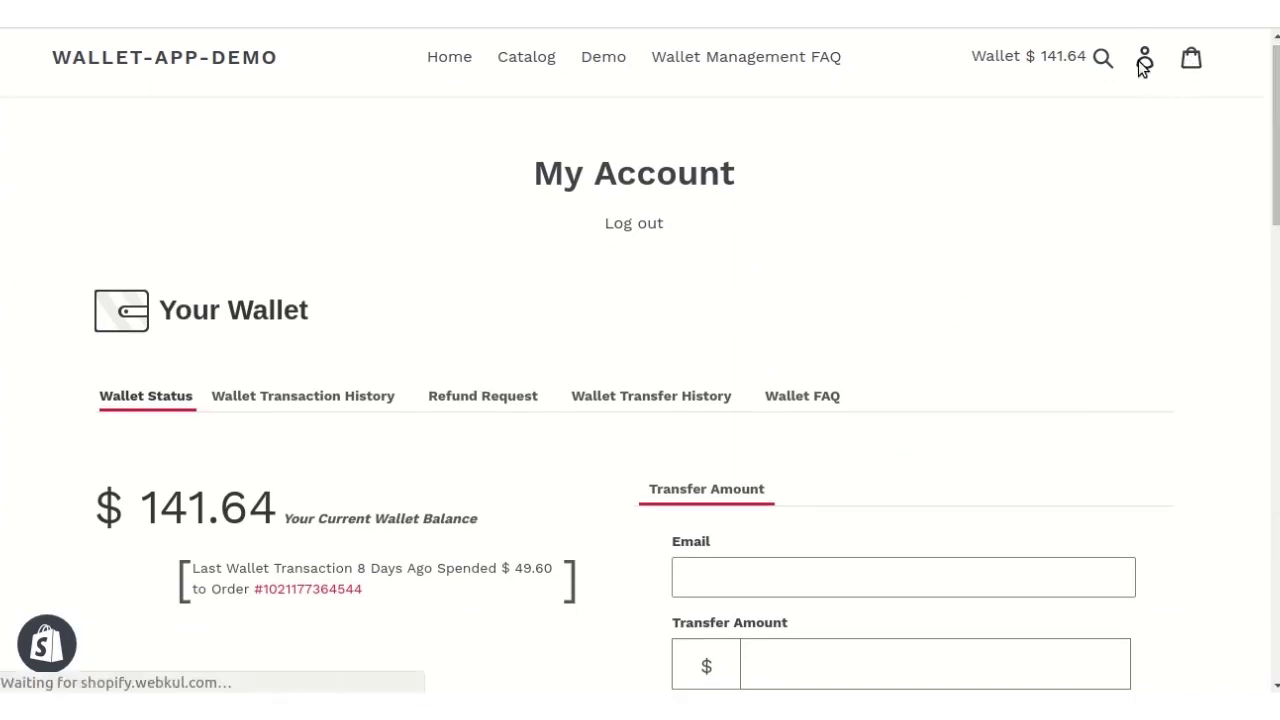
{"action": "scroll", "coordinate": [1089, 186], "scroll_direction": "down", "scroll_amount": 2}
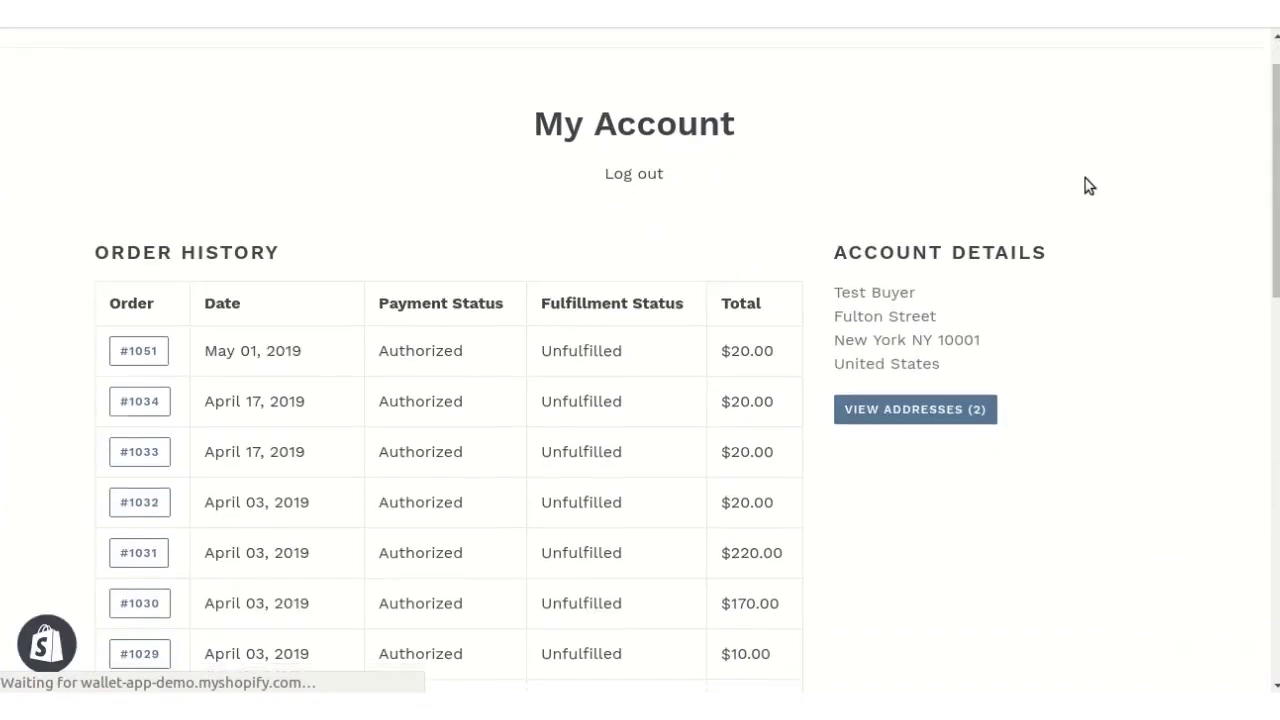
{"action": "scroll", "coordinate": [337, 243], "scroll_direction": "down", "scroll_amount": 1}
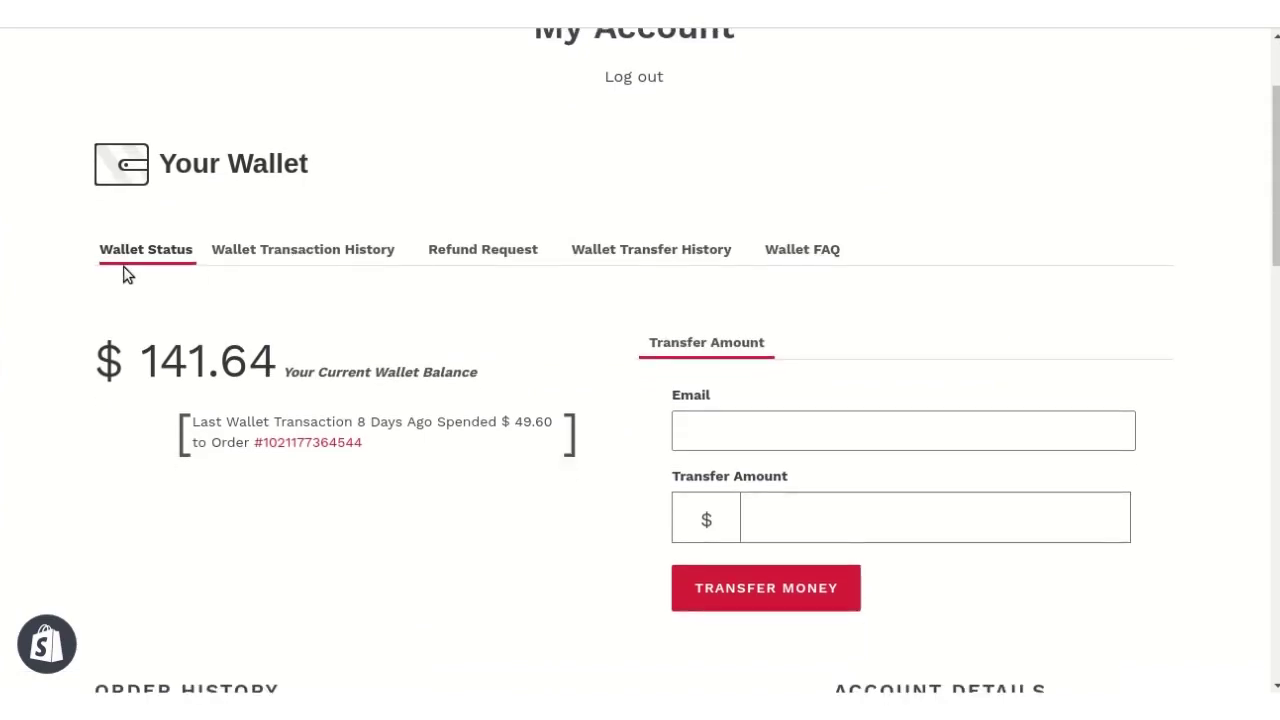
{"action": "scroll", "coordinate": [127, 268], "scroll_direction": "down", "scroll_amount": 1}
{"action": "left_click_drag", "start_coordinate": [138, 309], "coordinate": [277, 312]}
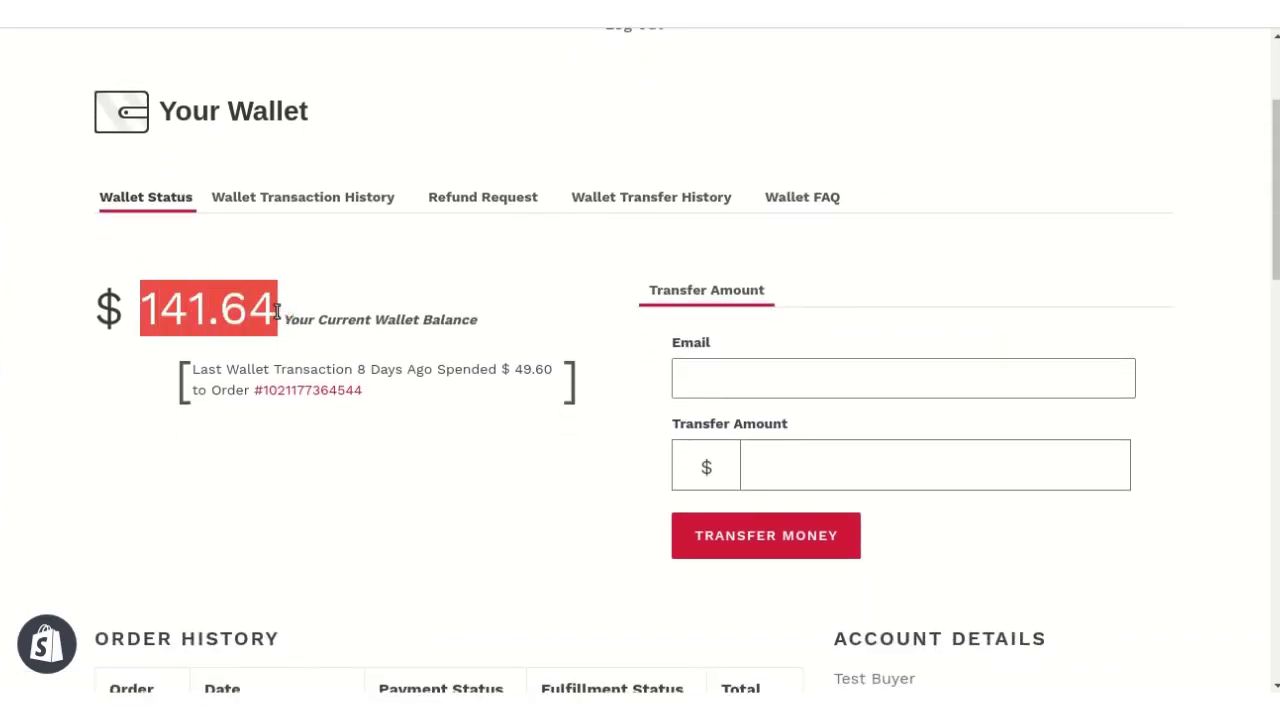
{"action": "left_click", "coordinate": [424, 356]}
Examine the wallet's Transfer Amount form by selecting its Email and Transfer Amount fields without entering anything.
{"action": "scroll", "coordinate": [617, 390], "scroll_direction": "down", "scroll_amount": 2}
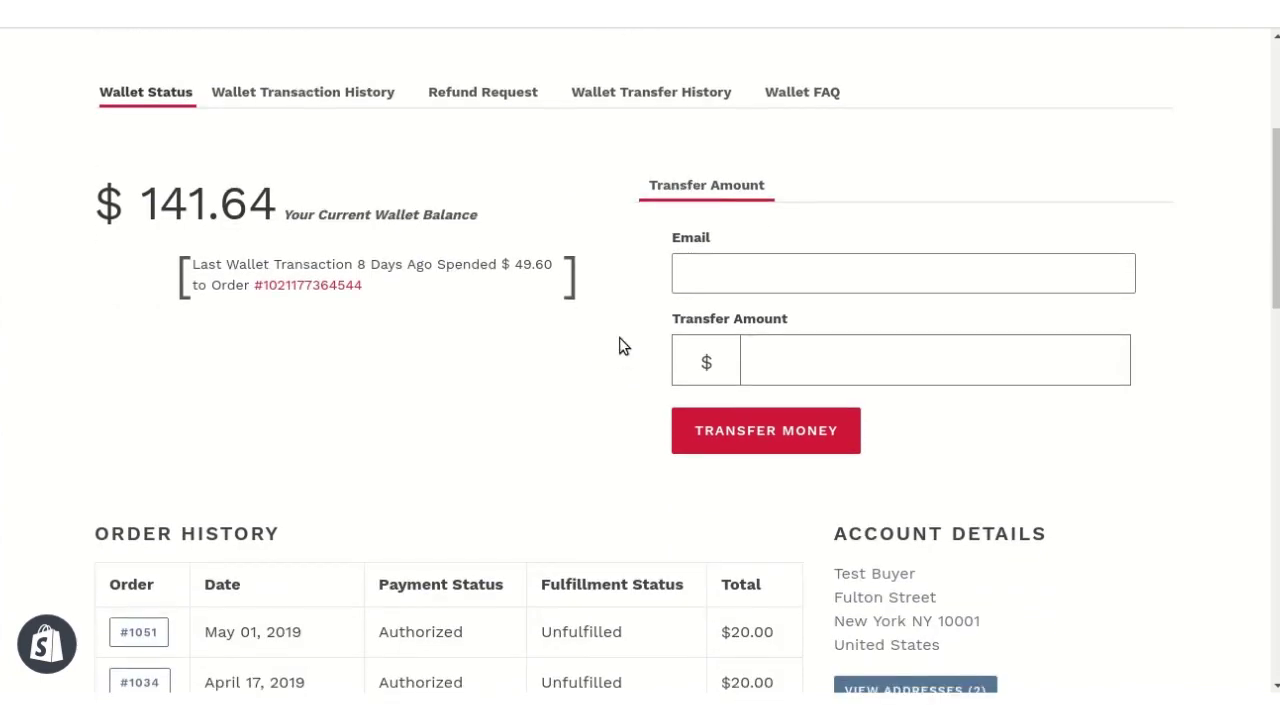
{"action": "left_click", "coordinate": [711, 283]}
{"action": "left_click", "coordinate": [822, 352]}
{"action": "left_click", "coordinate": [628, 443]}
Look through the customer's order history and account details below the wallet section.
{"action": "scroll", "coordinate": [628, 443], "scroll_direction": "down", "scroll_amount": 4}
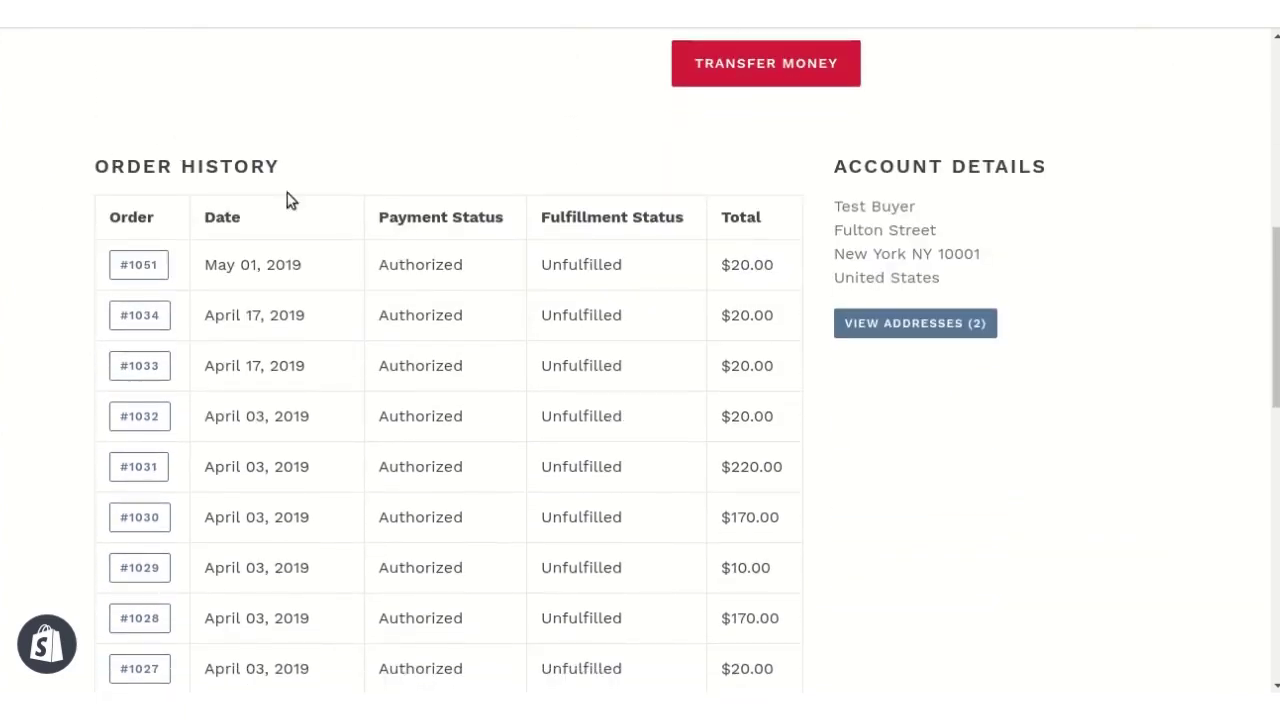
{"action": "scroll", "coordinate": [470, 251], "scroll_direction": "down", "scroll_amount": 1}
{"action": "scroll", "coordinate": [366, 366], "scroll_direction": "down", "scroll_amount": 2}
{"action": "scroll", "coordinate": [403, 420], "scroll_direction": "down", "scroll_amount": 2}
{"action": "scroll", "coordinate": [418, 390], "scroll_direction": "up", "scroll_amount": 2}
{"action": "scroll", "coordinate": [420, 340], "scroll_direction": "up", "scroll_amount": 10}
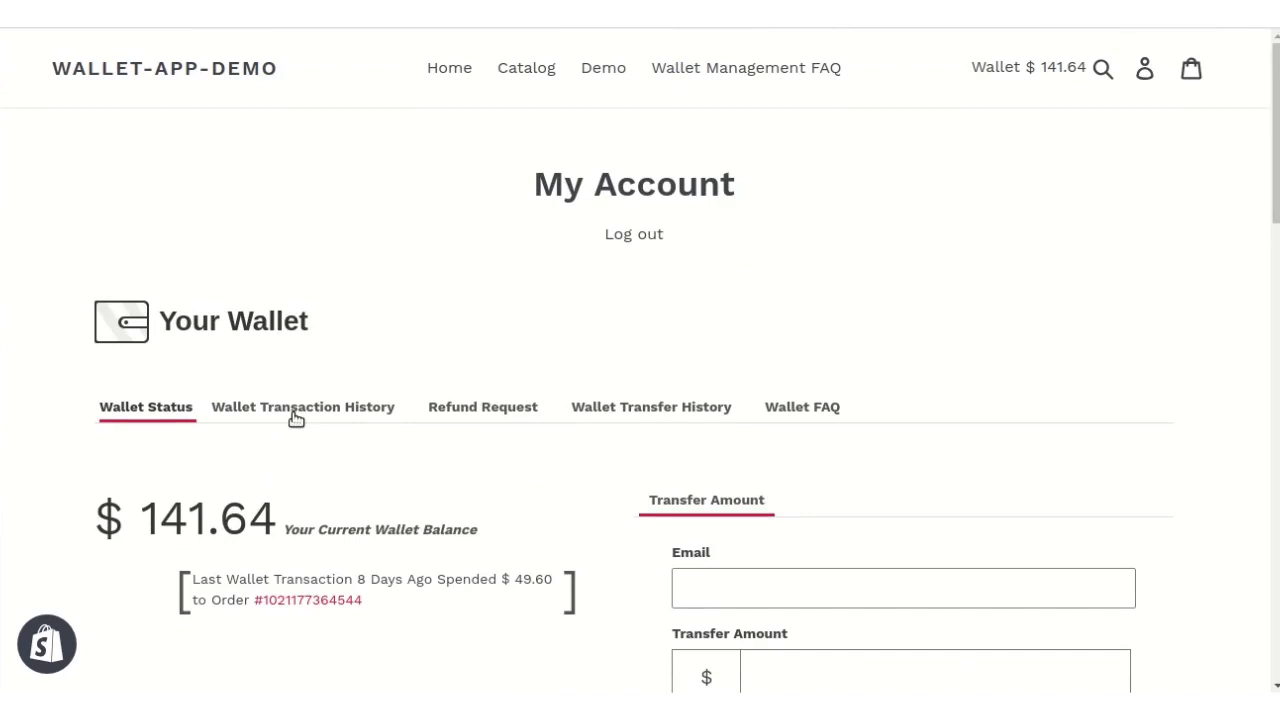
Open the Wallet Transaction History and review its entries, including the Refund Request action for the most recent order.
{"action": "left_click", "coordinate": [306, 416]}
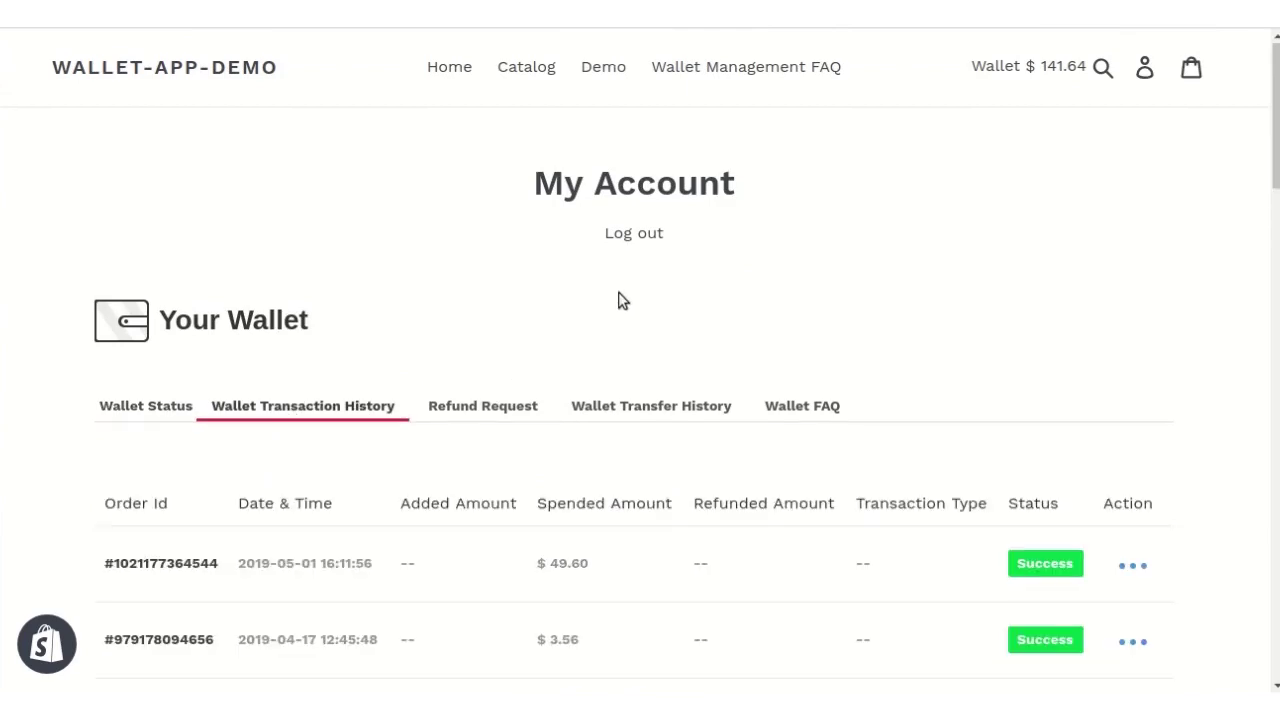
{"action": "scroll", "coordinate": [630, 295], "scroll_direction": "down", "scroll_amount": 2}
{"action": "scroll", "coordinate": [637, 295], "scroll_direction": "down", "scroll_amount": 2}
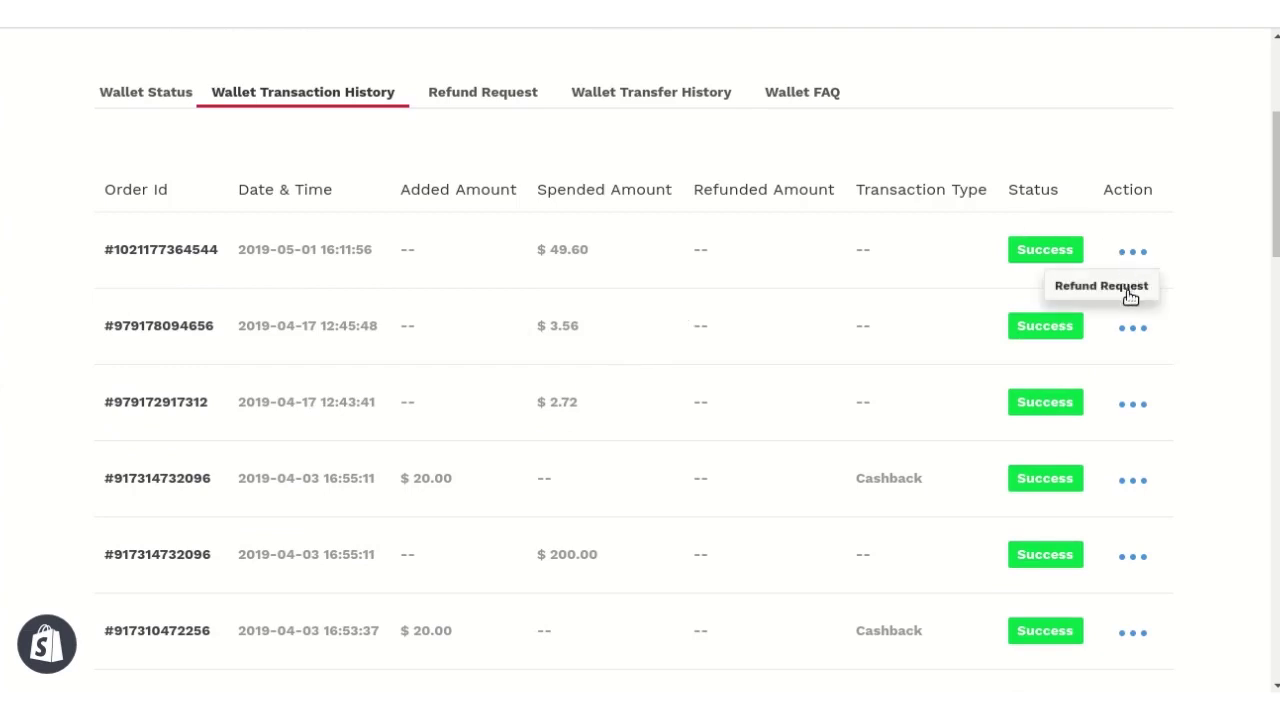
{"action": "scroll", "coordinate": [1130, 297], "scroll_direction": "up", "scroll_amount": 2}
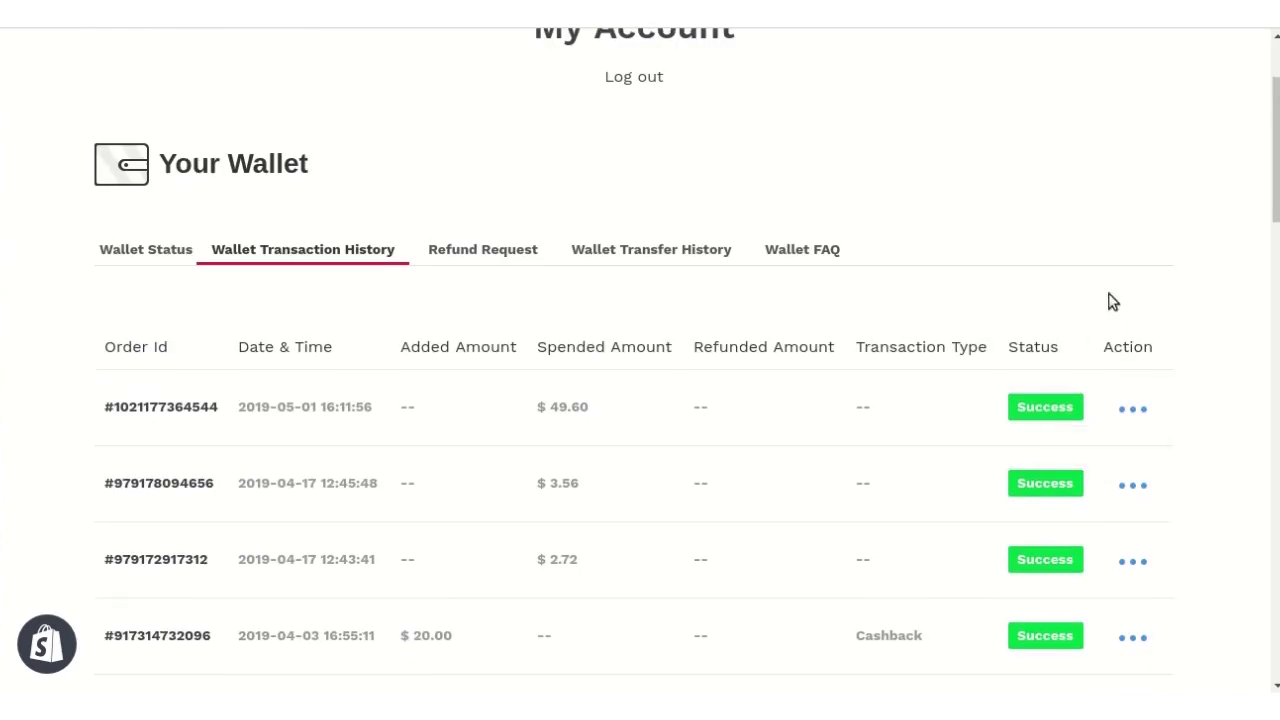
Open the wallet's Refund Request list and review the requested amounts and statuses.
{"action": "left_click", "coordinate": [485, 254]}
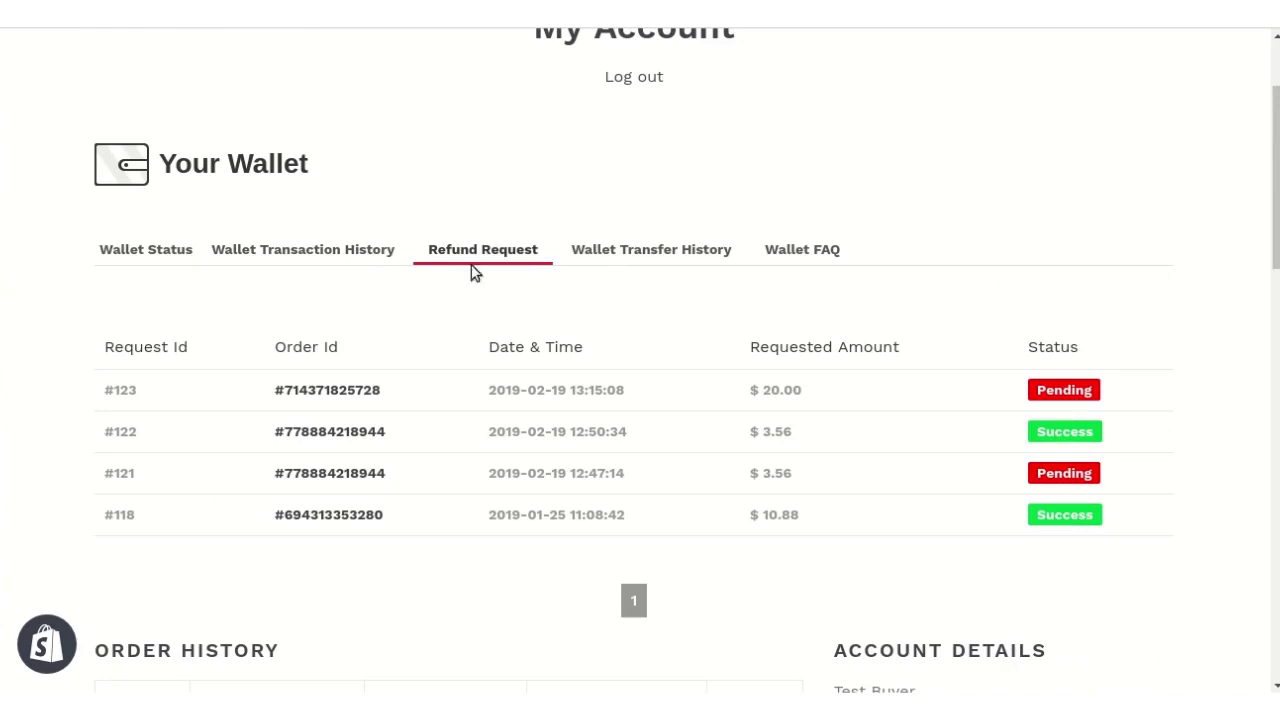
{"action": "scroll", "coordinate": [549, 284], "scroll_direction": "down", "scroll_amount": 1}
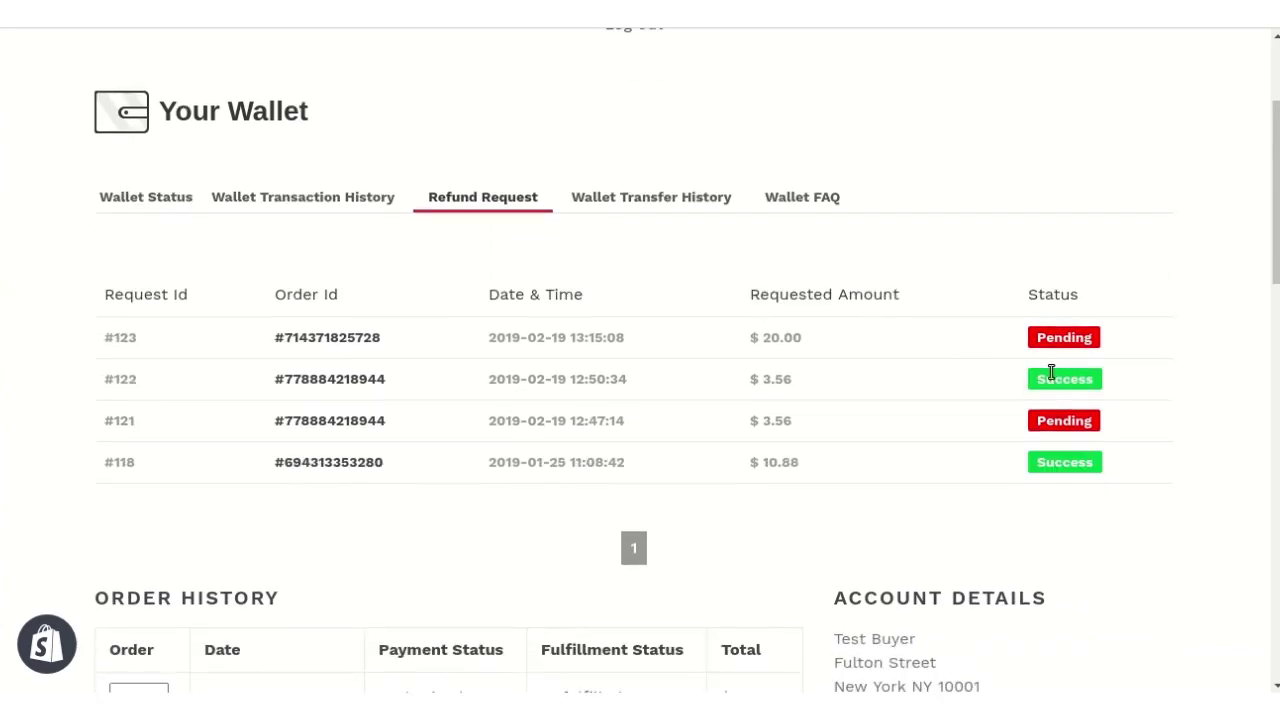
{"action": "scroll", "coordinate": [1070, 354], "scroll_direction": "down", "scroll_amount": 3}
{"action": "scroll", "coordinate": [1034, 309], "scroll_direction": "up", "scroll_amount": 3}
Open the Wallet Transfer History and examine who sent and received each transfer, with its amount, date and status.
{"action": "left_click", "coordinate": [669, 206]}
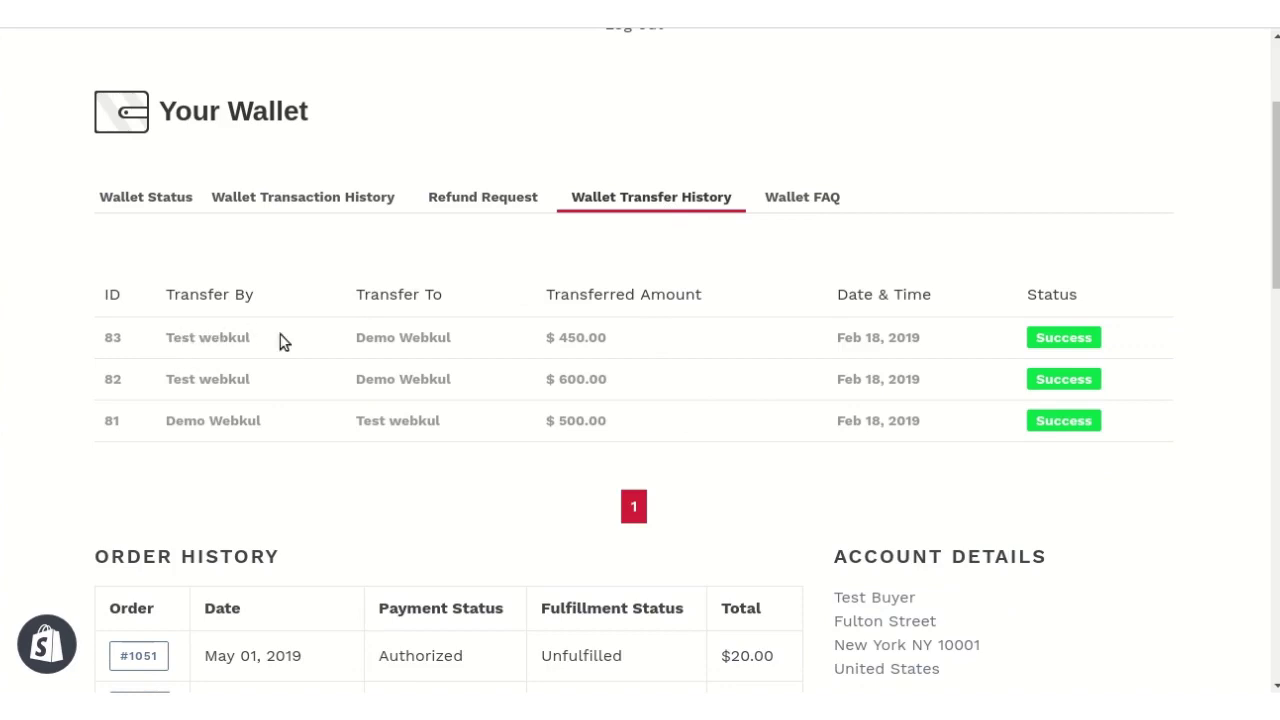
{"action": "left_click_drag", "start_coordinate": [336, 343], "coordinate": [411, 337]}
{"action": "left_click", "coordinate": [410, 338]}
{"action": "scroll", "coordinate": [703, 343], "scroll_direction": "up", "scroll_amount": 2}
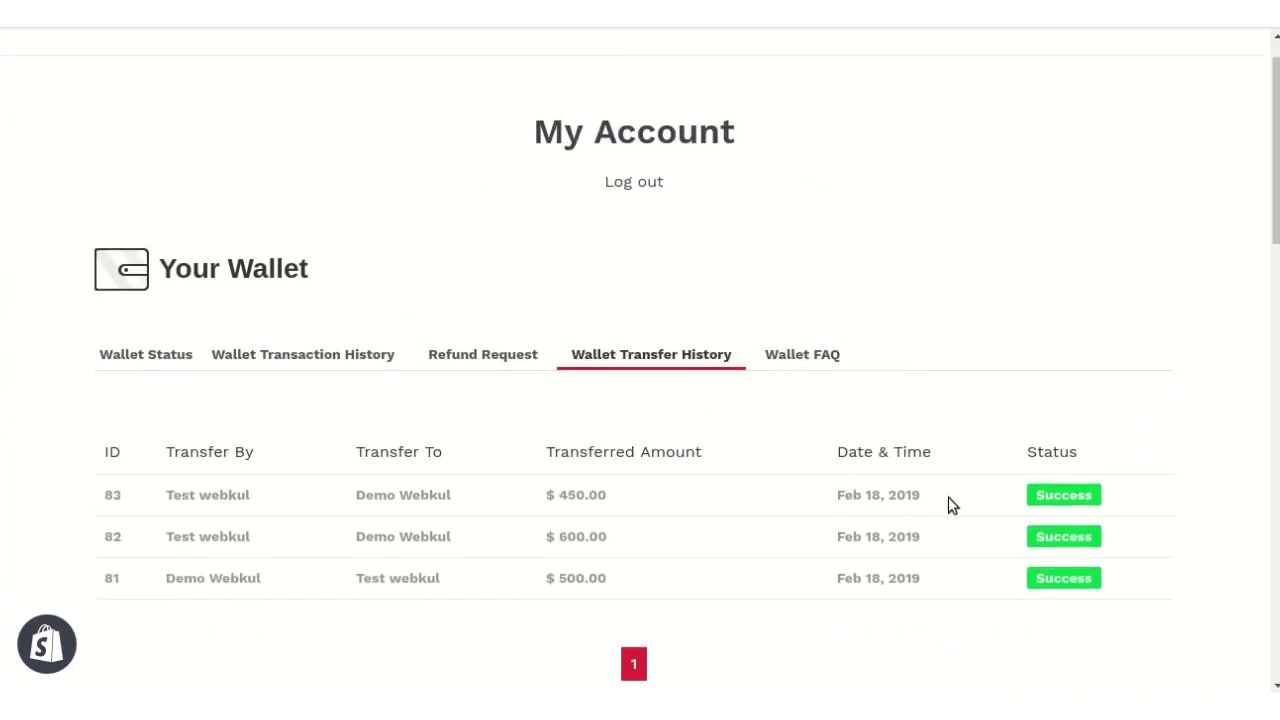
Open the Wallet FAQ from the customer's wallet, read through its questions and answers, and reload the Wallet Management FAQ page.
{"action": "left_click", "coordinate": [806, 358]}
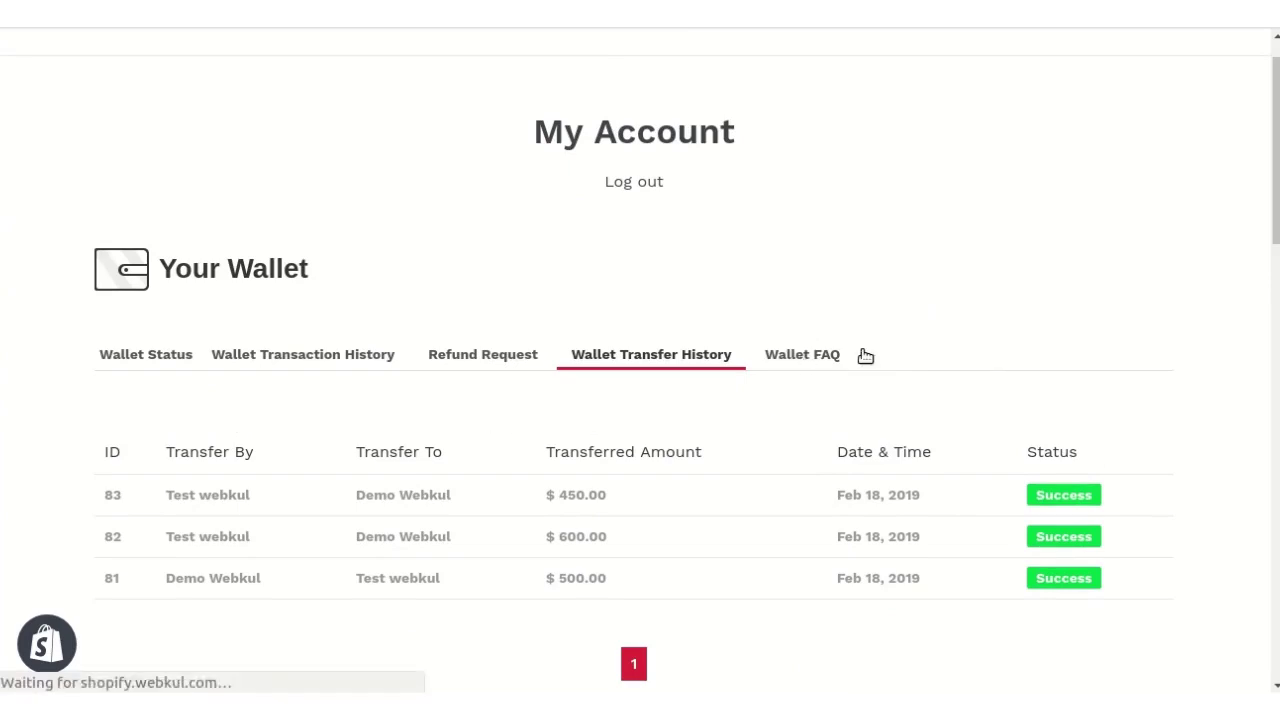
{"action": "scroll", "coordinate": [968, 354], "scroll_direction": "down", "scroll_amount": 1}
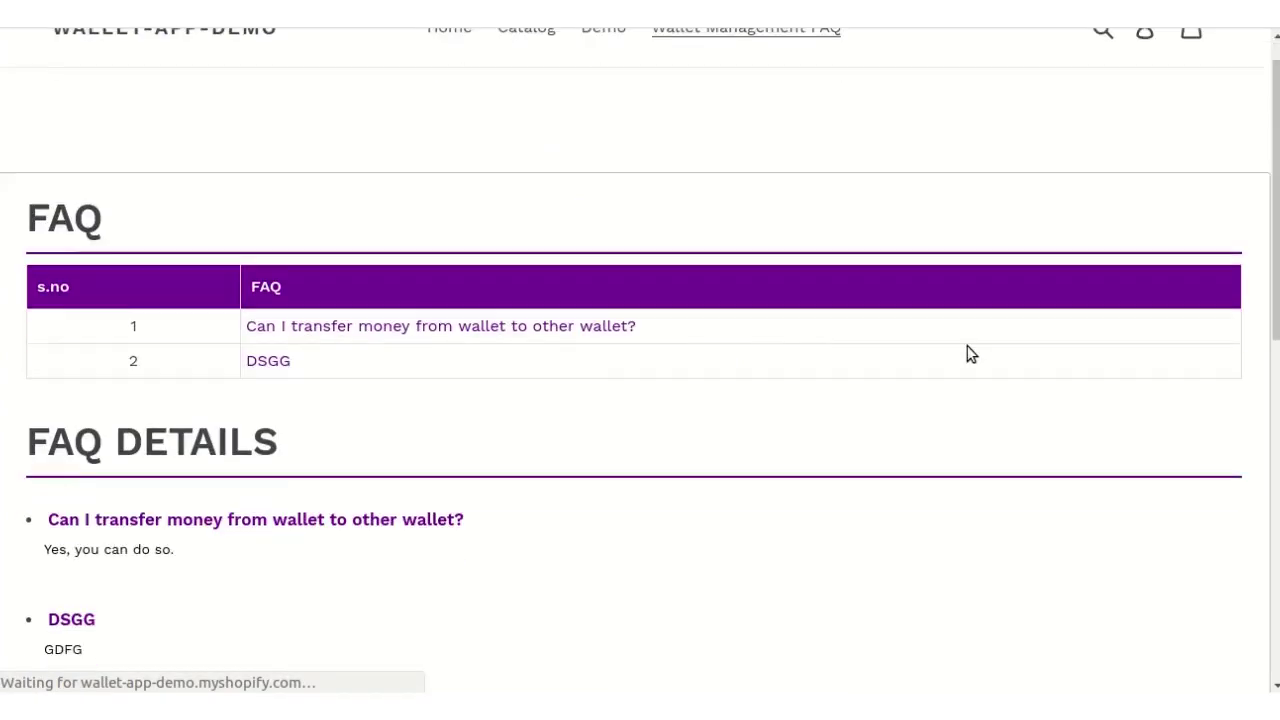
{"action": "scroll", "coordinate": [451, 343], "scroll_direction": "down", "scroll_amount": 4}
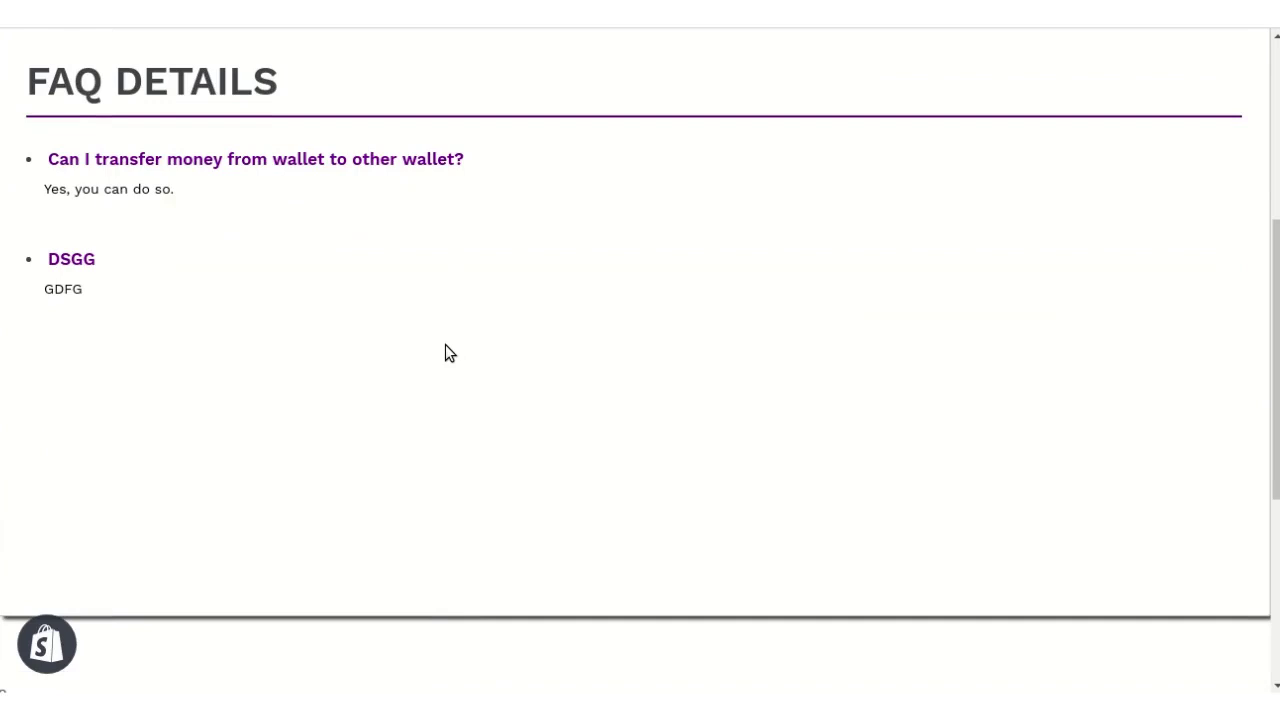
{"action": "scroll", "coordinate": [446, 346], "scroll_direction": "up", "scroll_amount": 2}
{"action": "scroll", "coordinate": [446, 345], "scroll_direction": "up", "scroll_amount": 2}
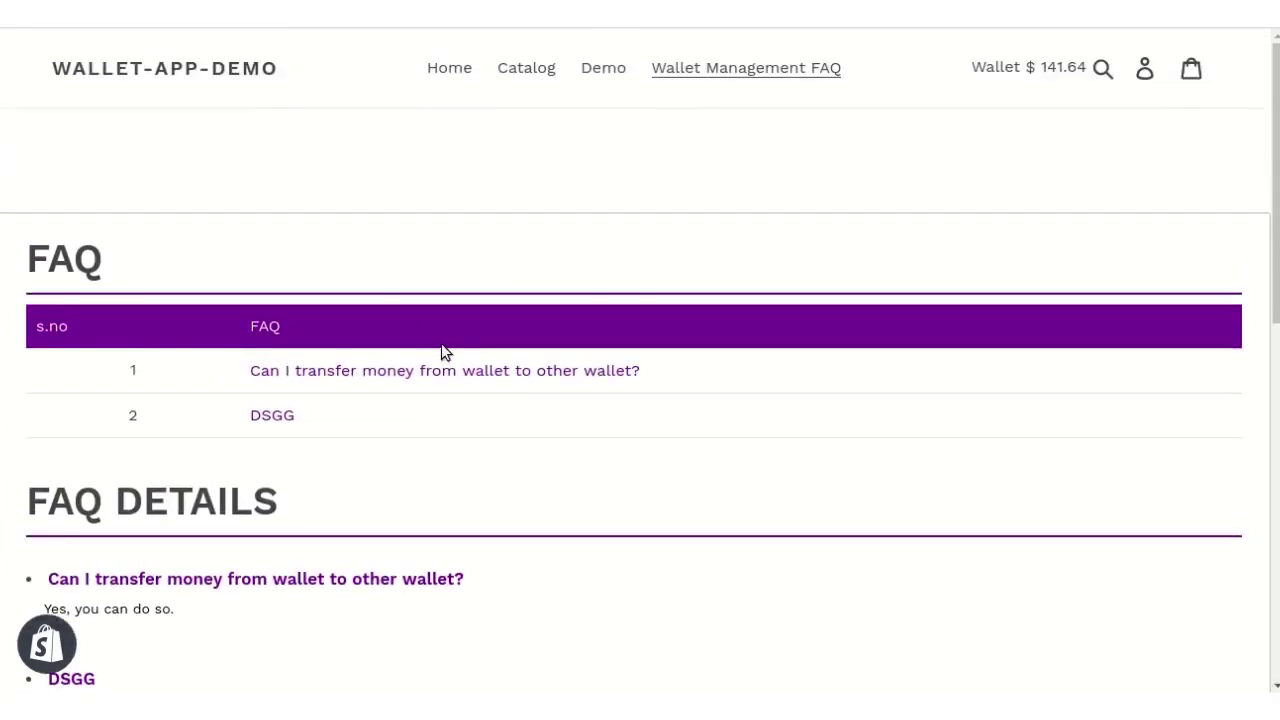
{"action": "left_click", "coordinate": [752, 75]}
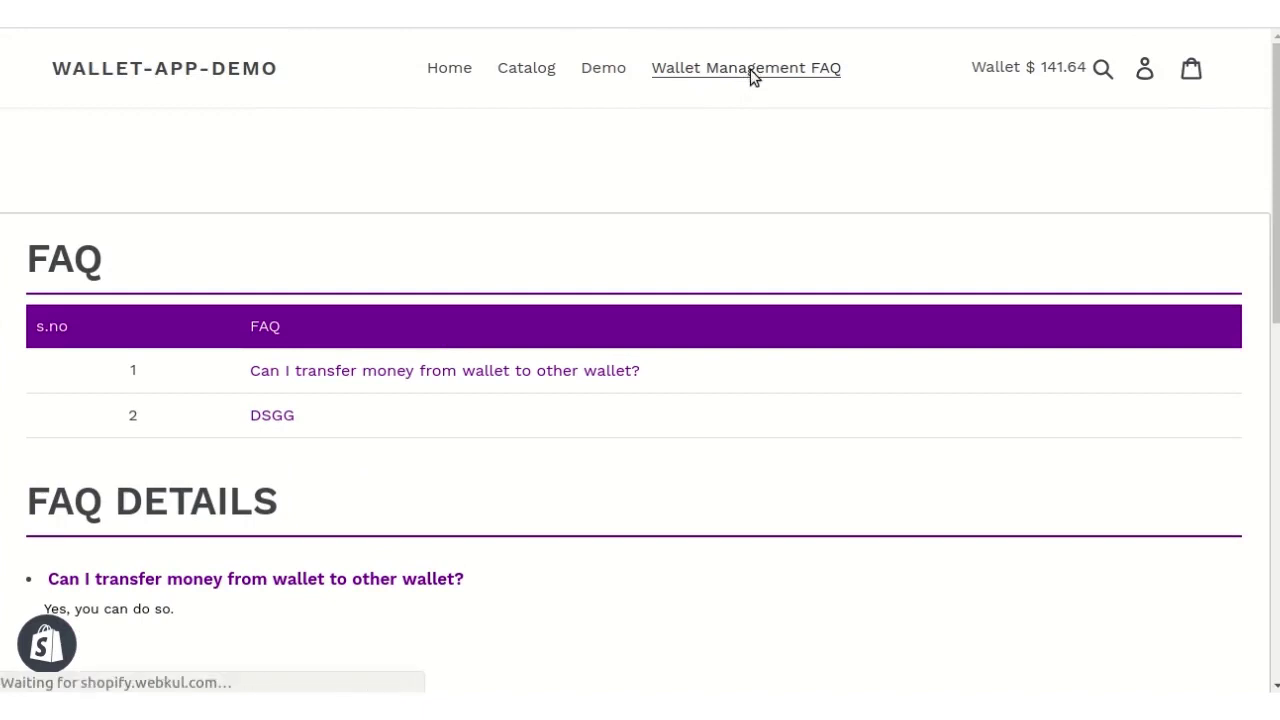